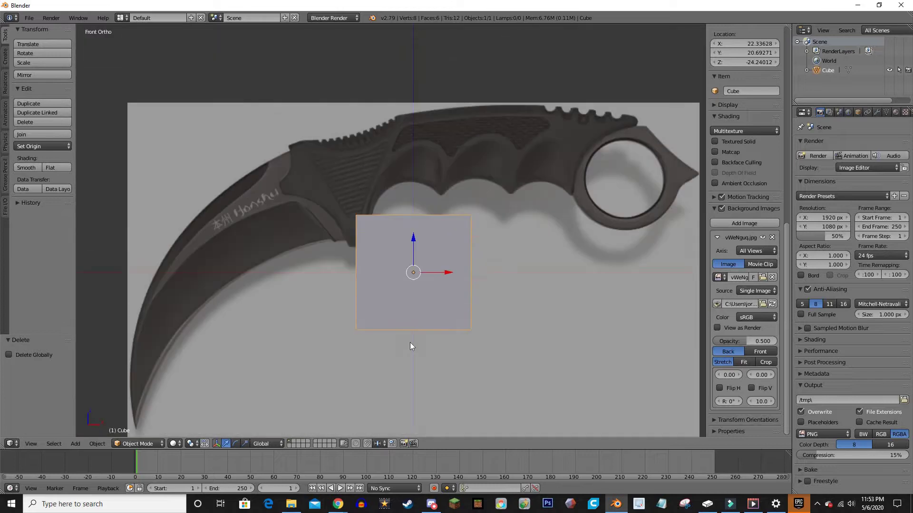
- Enter Edit Mode on the cube and look down in Top view at the knife reference
{"action": "key", "text": "Tab"}
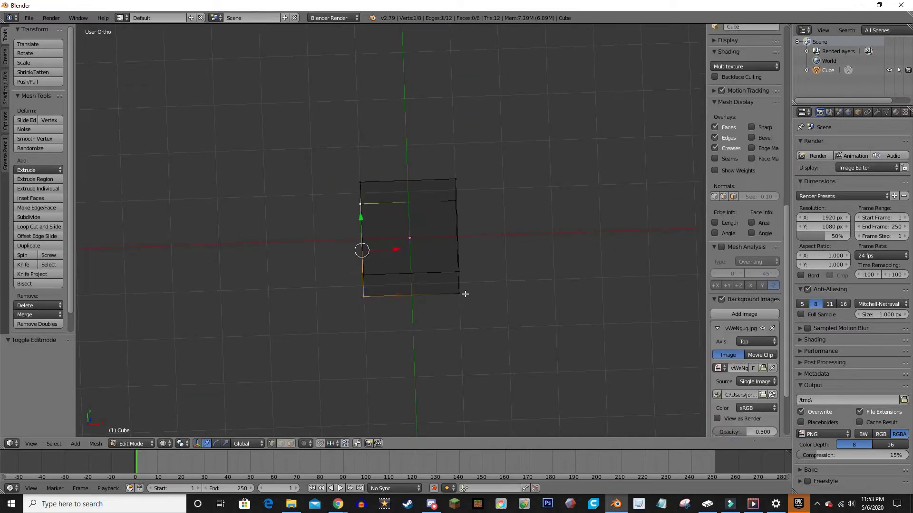
{"action": "key", "text": "KP_7"}
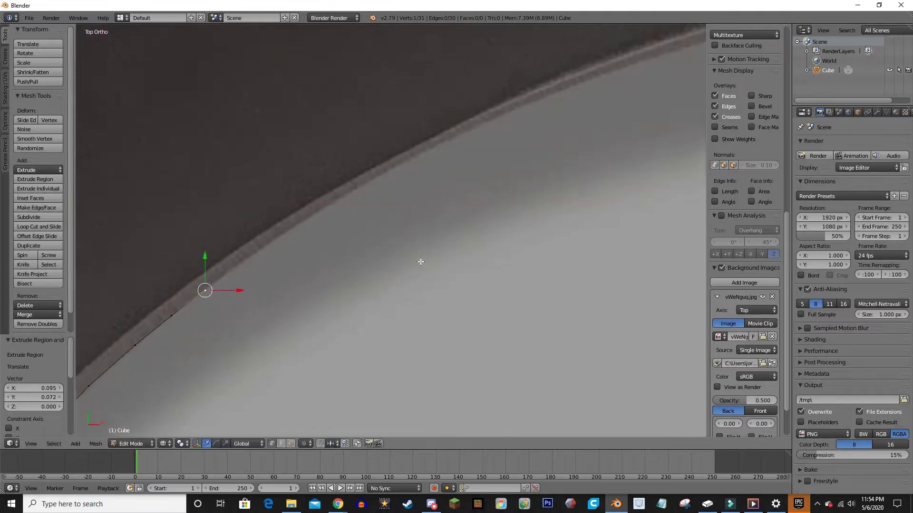
- Extrude outline vertices along the blade's curved edge to the blade-handle junction
{"action": "left_click", "coordinate": [438, 262]}
{"action": "key", "text": "e"}
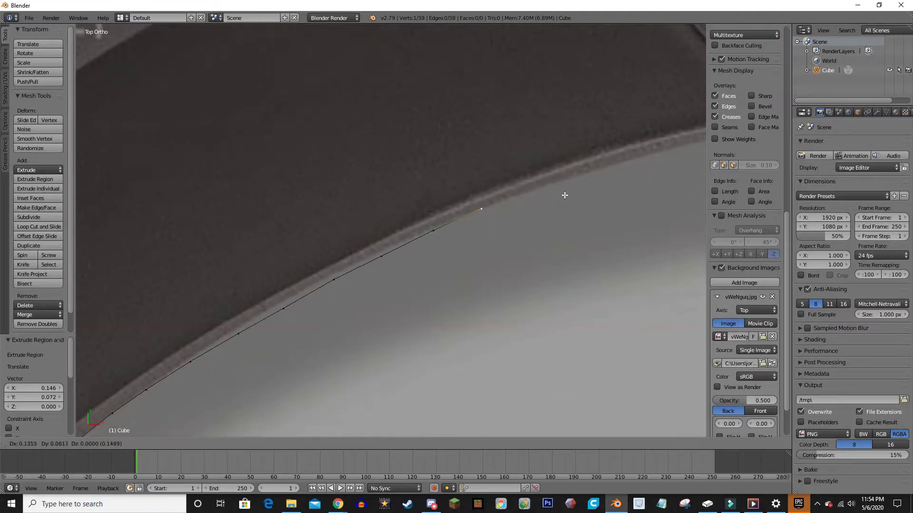
{"action": "left_click", "coordinate": [564, 195]}
{"action": "middle_click_drag", "start_coordinate": [564, 195], "coordinate": [318, 296], "text": "shift"}
{"action": "key", "text": "e"}
{"action": "left_click", "coordinate": [412, 281]}
{"action": "key", "text": "e"}
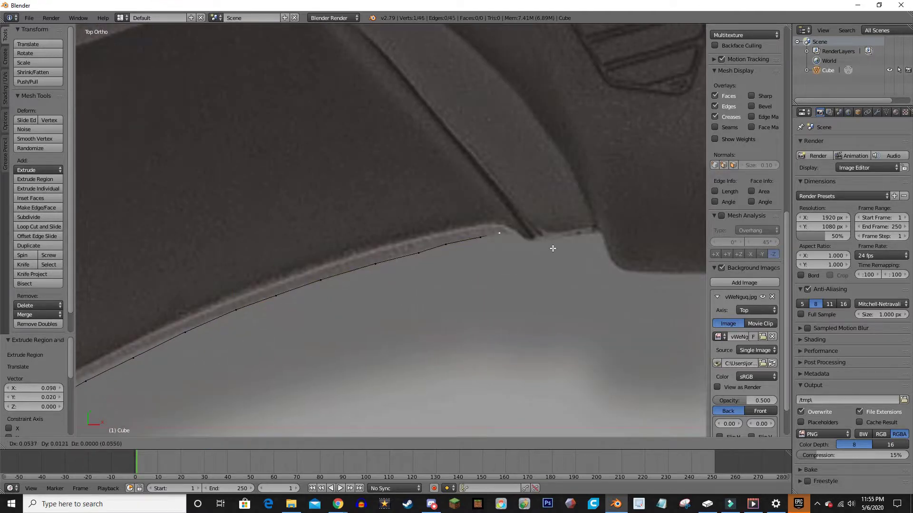
{"action": "left_click", "coordinate": [591, 257]}
{"action": "key", "text": "e"}
{"action": "left_click", "coordinate": [616, 254]}
{"action": "key", "text": "e"}
- Continue the vertex chain along the handle's underside and up its edge
{"action": "key", "text": "e"}
{"action": "left_click", "coordinate": [660, 282]}
{"action": "key", "text": "e"}
{"action": "middle_click_drag", "start_coordinate": [659, 282], "coordinate": [513, 290], "text": "shift"}
{"action": "left_click", "coordinate": [574, 271]}
{"action": "key", "text": "e"}
{"action": "middle_click_drag", "start_coordinate": [351, 418], "coordinate": [380, 153], "text": "shift"}
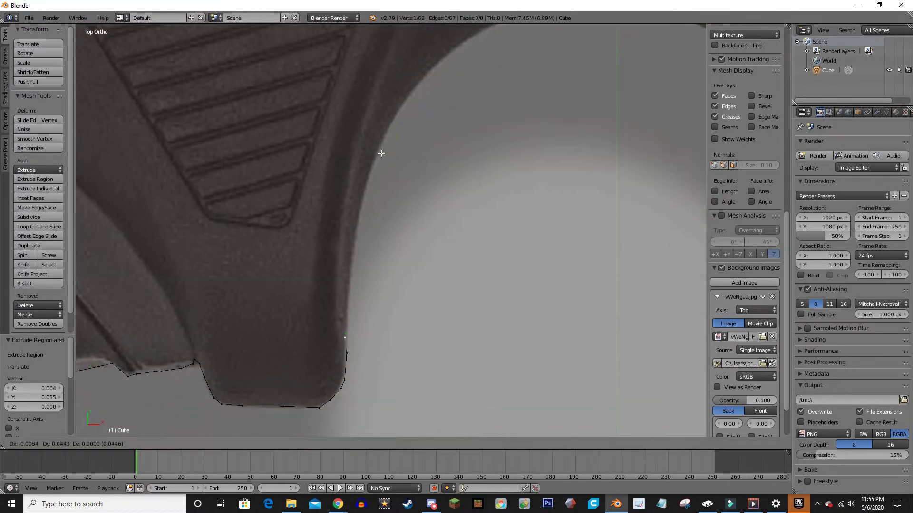
{"action": "left_click", "coordinate": [377, 245]}
- Trace extruded vertices around the first finger groove curve
{"action": "key", "text": "e"}
{"action": "left_click", "coordinate": [380, 222]}
{"action": "key", "text": "e"}
{"action": "left_click", "coordinate": [388, 180]}
{"action": "key", "text": "e"}
{"action": "left_click", "coordinate": [444, 51]}
{"action": "key", "text": "e"}
{"action": "middle_click_drag", "start_coordinate": [444, 52], "coordinate": [333, 224], "text": "shift"}
{"action": "left_click", "coordinate": [375, 209]}
{"action": "key", "text": "e"}
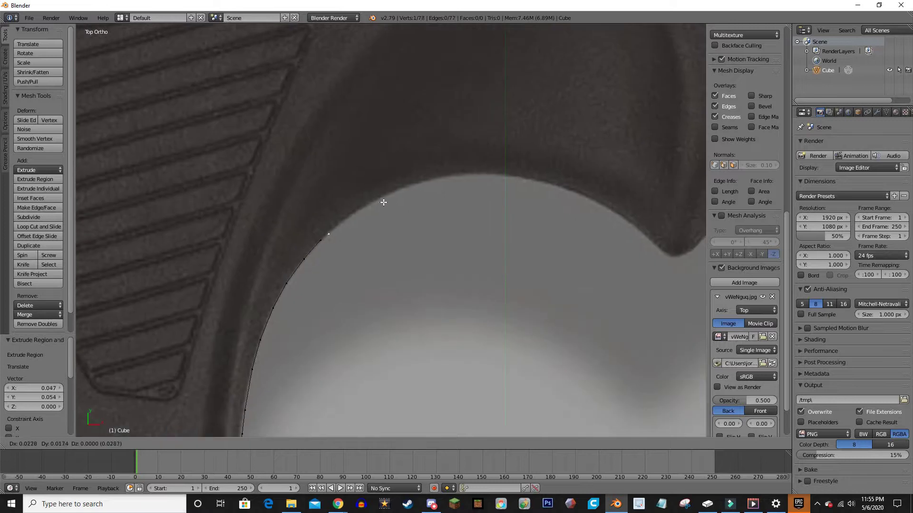
{"action": "left_click", "coordinate": [532, 159]}
{"action": "key", "text": "e"}
{"action": "left_click", "coordinate": [532, 189]}
{"action": "key", "text": "e"}
{"action": "middle_click_drag", "start_coordinate": [677, 208], "coordinate": [452, 188], "text": "shift"}
{"action": "left_click", "coordinate": [547, 198]}
- Trace vertices down and up through the remaining finger groove dips
{"action": "key", "text": "e"}
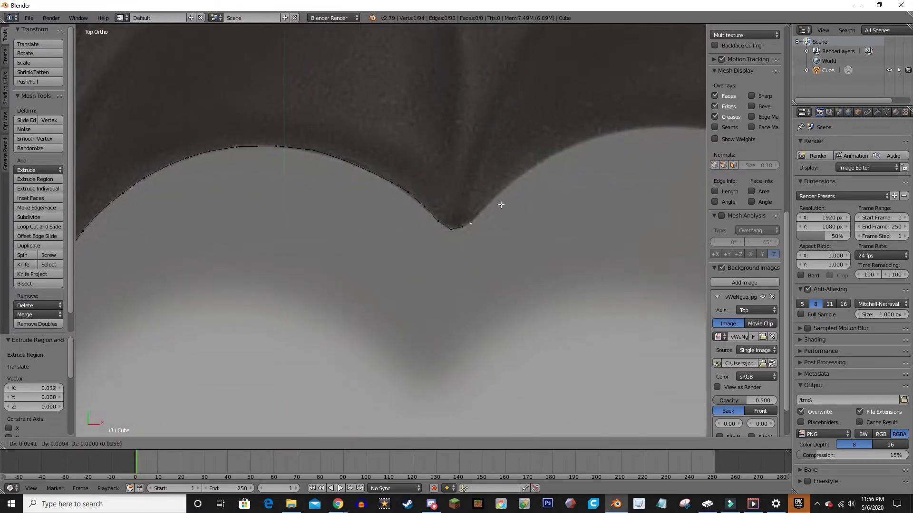
{"action": "middle_click_drag", "start_coordinate": [501, 204], "coordinate": [330, 248], "text": "shift"}
{"action": "left_click", "coordinate": [302, 276]}
{"action": "key", "text": "e"}
{"action": "left_click", "coordinate": [323, 259]}
{"action": "key", "text": "e"}
{"action": "left_click", "coordinate": [348, 241]}
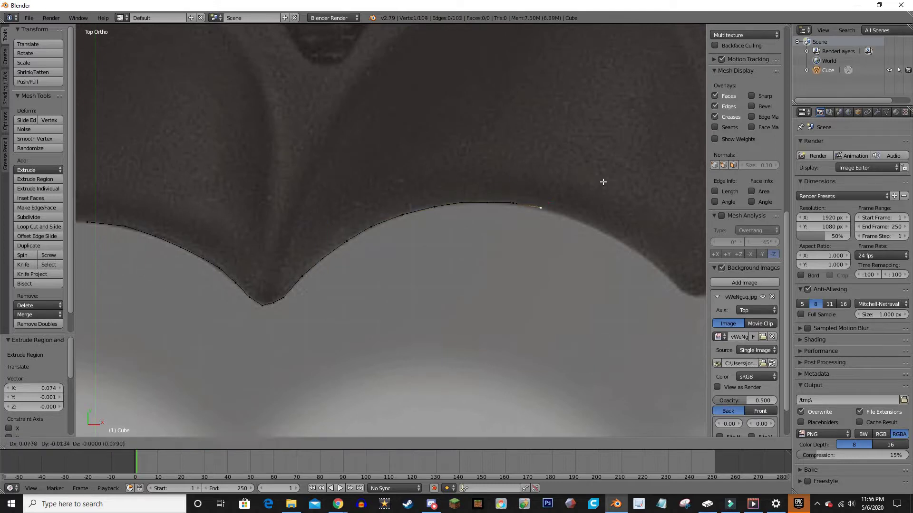
{"action": "middle_click_drag", "start_coordinate": [603, 182], "coordinate": [366, 149], "text": "shift"}
{"action": "left_click", "coordinate": [367, 148]}
{"action": "key", "text": "e"}
{"action": "left_click", "coordinate": [408, 219]}
{"action": "key", "text": "e"}
{"action": "left_click", "coordinate": [436, 245]}
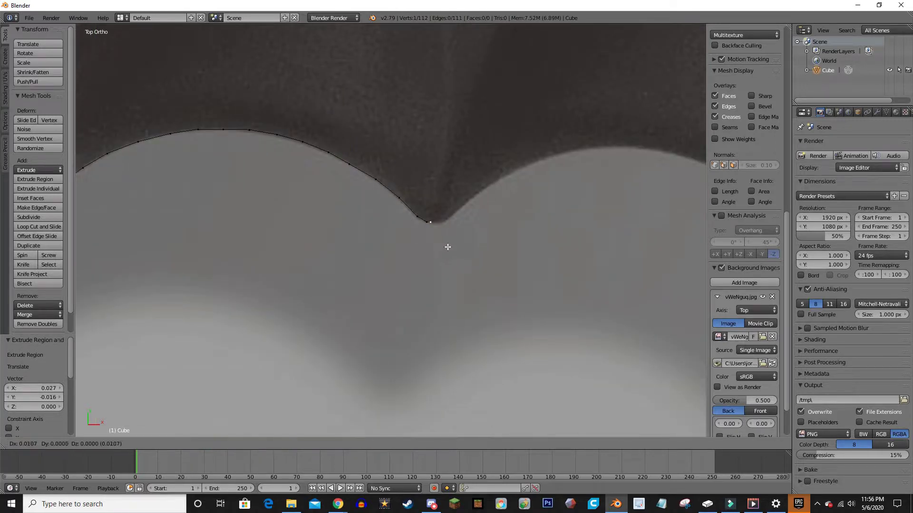
{"action": "left_click", "coordinate": [491, 214]}
{"action": "key", "text": "e"}
{"action": "left_click", "coordinate": [524, 167]}
- Extend the outline from the grooves around the ring's outer edge and bottom
{"action": "middle_click_drag", "start_coordinate": [652, 151], "coordinate": [469, 250], "text": "shift"}
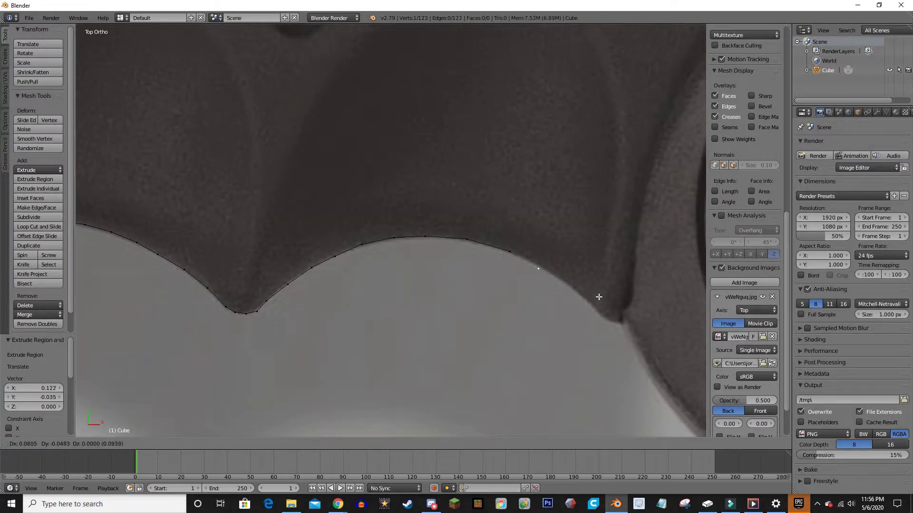
{"action": "scroll", "coordinate": [659, 339], "scroll_direction": "down", "scroll_amount": 5}
{"action": "scroll", "coordinate": [356, 287], "scroll_direction": "up", "scroll_amount": 5}
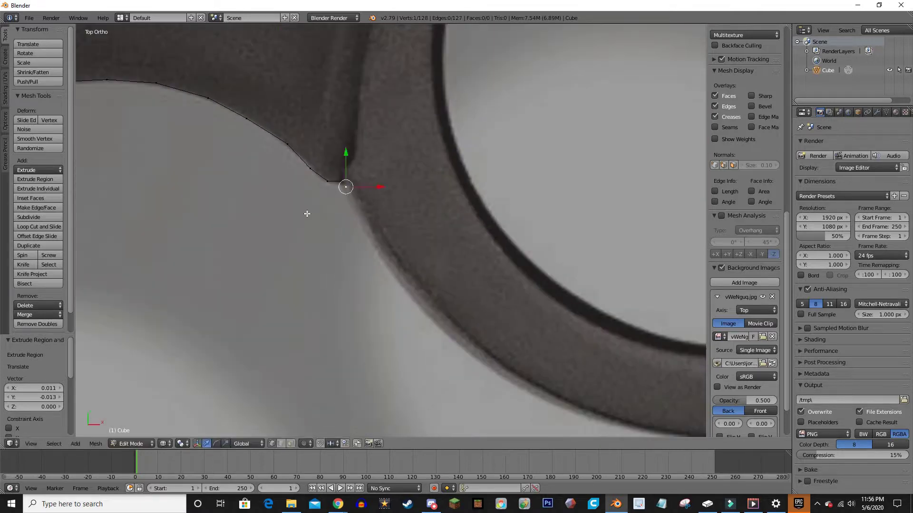
{"action": "middle_click_drag", "start_coordinate": [319, 220], "coordinate": [305, 251], "text": "shift"}
{"action": "left_click", "coordinate": [328, 286]}
{"action": "scroll", "coordinate": [329, 287], "scroll_direction": "down", "scroll_amount": 1}
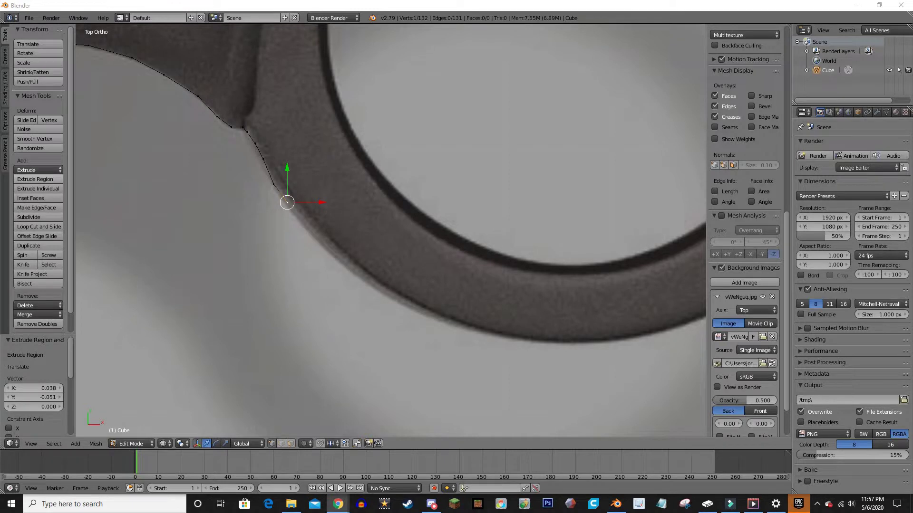
{"action": "key", "text": "e"}
{"action": "left_click", "coordinate": [350, 311]}
{"action": "key", "text": "e"}
{"action": "left_click", "coordinate": [367, 312]}
- Trace vertices along the ring edge and around its pointed spike
{"action": "key", "text": "e"}
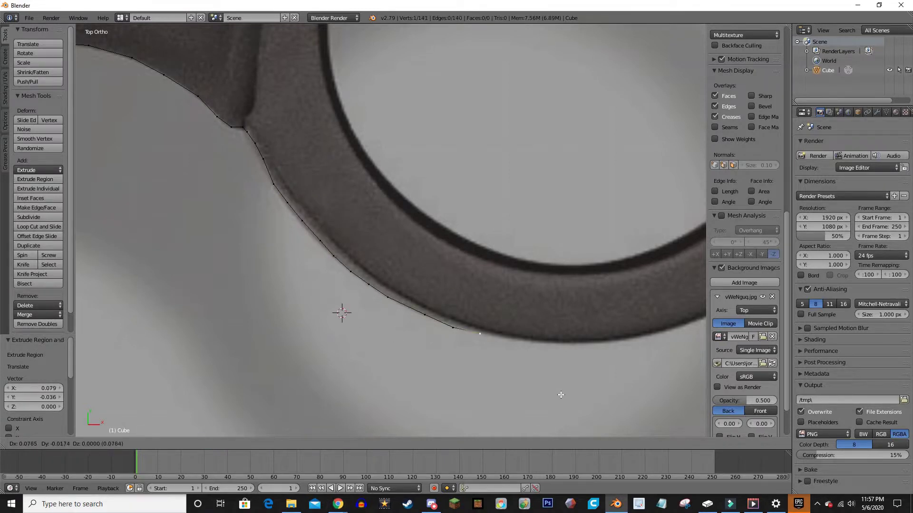
{"action": "left_click", "coordinate": [560, 394]}
{"action": "key", "text": "e"}
{"action": "left_click", "coordinate": [537, 387]}
{"action": "key", "text": "e"}
{"action": "left_click", "coordinate": [514, 380]}
{"action": "key", "text": "e"}
{"action": "left_click", "coordinate": [479, 370]}
{"action": "key", "text": "e"}
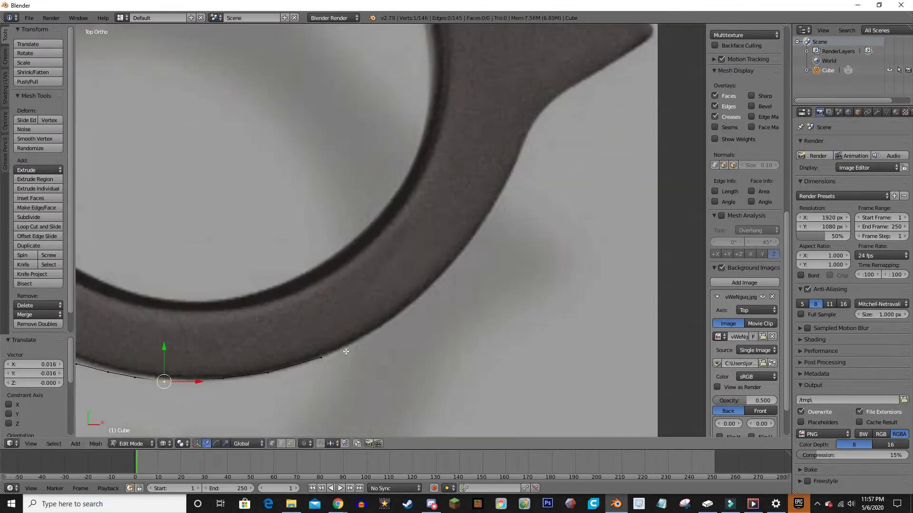
{"action": "left_click", "coordinate": [163, 367]}
{"action": "key", "text": "e"}
{"action": "left_click", "coordinate": [317, 356]}
{"action": "key", "text": "e"}
{"action": "left_click", "coordinate": [456, 278]}
{"action": "middle_click_drag", "start_coordinate": [494, 205], "coordinate": [419, 308], "text": "shift"}
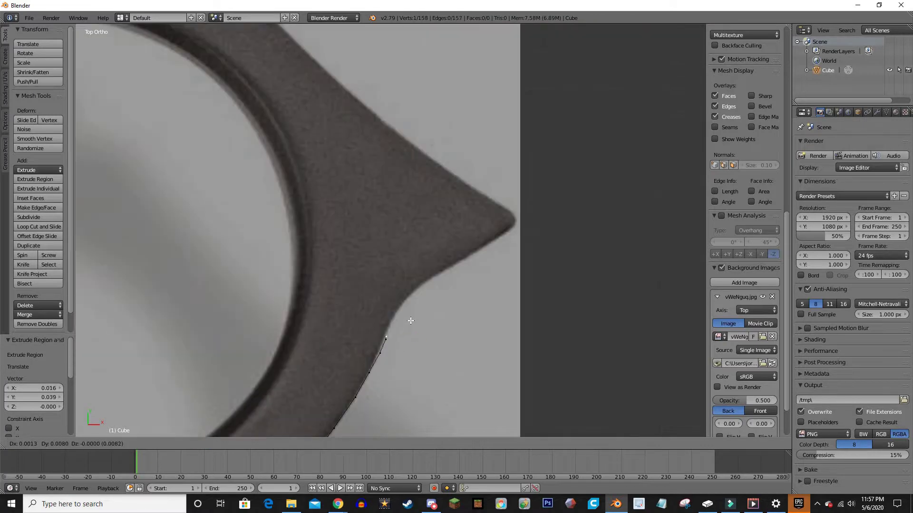
{"action": "key", "text": "e"}
{"action": "left_click", "coordinate": [410, 320]}
{"action": "key", "text": "e"}
{"action": "left_click", "coordinate": [514, 216]}
- Follow the ring's top edge leftward toward the teeth with extruded vertices
{"action": "key", "text": "e"}
{"action": "left_click", "coordinate": [490, 201]}
{"action": "key", "text": "e"}
{"action": "left_click", "coordinate": [466, 186]}
{"action": "middle_click_drag", "start_coordinate": [412, 160], "coordinate": [516, 286], "text": "shift"}
{"action": "left_click", "coordinate": [565, 343]}
{"action": "key", "text": "e"}
{"action": "middle_click_drag", "start_coordinate": [456, 190], "coordinate": [489, 271], "text": "shift"}
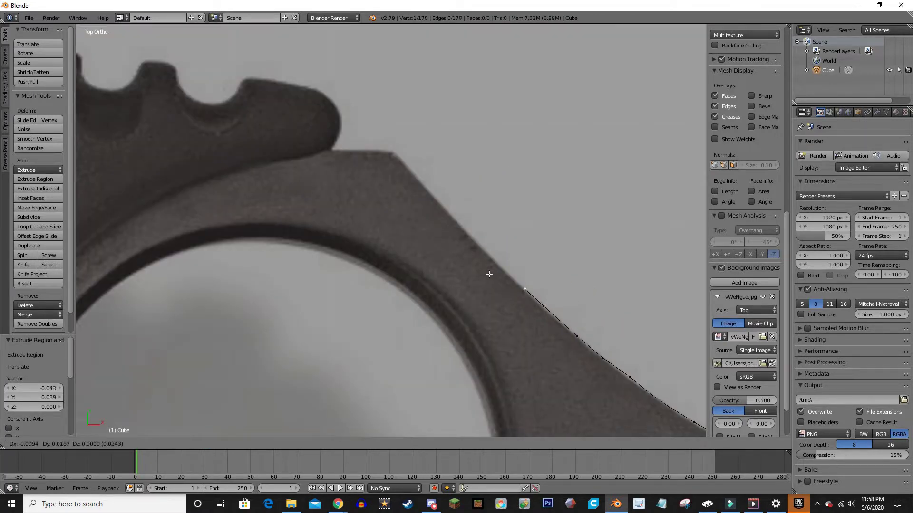
{"action": "left_click", "coordinate": [458, 245]}
{"action": "key", "text": "e"}
{"action": "middle_click_drag", "start_coordinate": [458, 246], "coordinate": [488, 289], "text": "shift"}
{"action": "left_click", "coordinate": [445, 245]}
- Outline the first tooth, cancelling a stray vertex move and re-extruding onto the tooth
{"action": "key", "text": "e"}
{"action": "left_click", "coordinate": [433, 244]}
{"action": "key", "text": "e"}
{"action": "left_click", "coordinate": [402, 243]}
{"action": "key", "text": "e"}
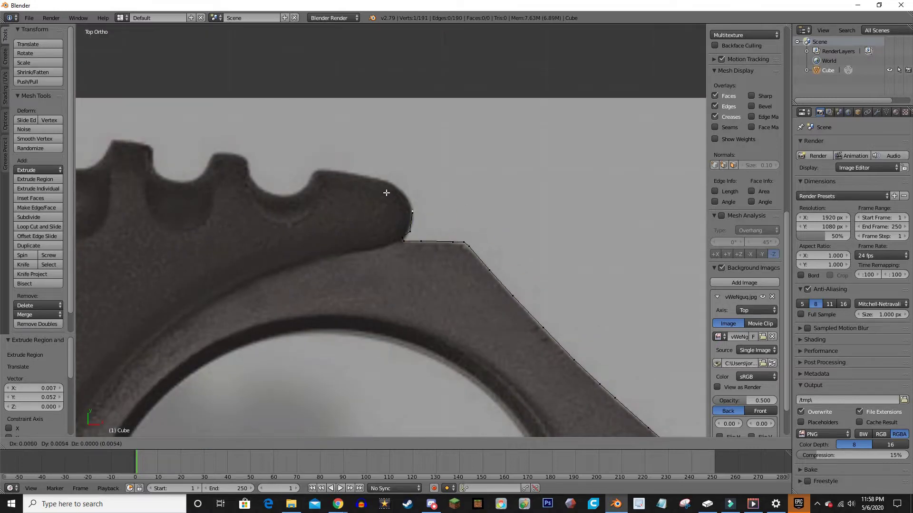
{"action": "left_click", "coordinate": [380, 188]}
{"action": "key", "text": "e"}
{"action": "left_click", "coordinate": [361, 180]}
{"action": "key", "text": "e"}
{"action": "left_click", "coordinate": [299, 173]}
{"action": "scroll", "coordinate": [299, 172], "scroll_direction": "up", "scroll_amount": 5}
{"action": "right_click", "coordinate": [422, 249]}
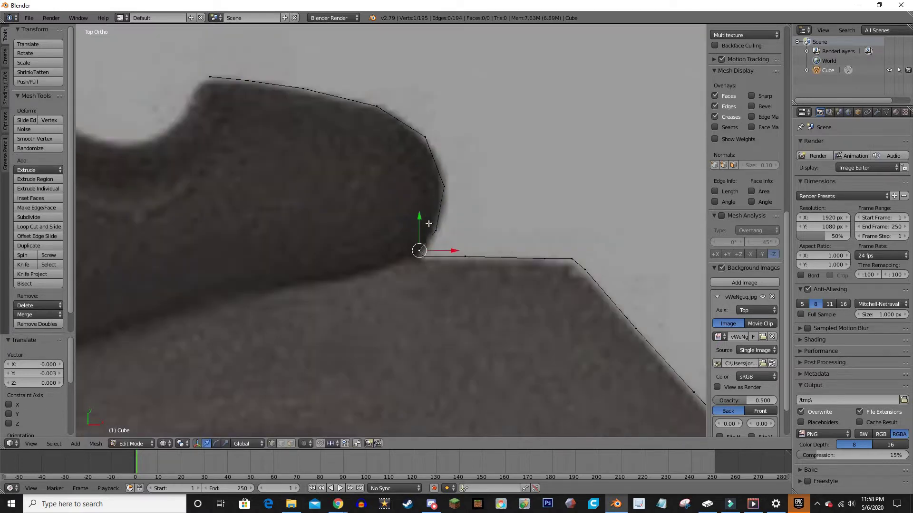
{"action": "key", "text": "e"}
{"action": "left_click", "coordinate": [433, 161]}
- Extrude vertices along the handle grip outline
{"action": "key", "text": "e"}
{"action": "scroll", "coordinate": [469, 156], "scroll_direction": "down", "scroll_amount": 4}
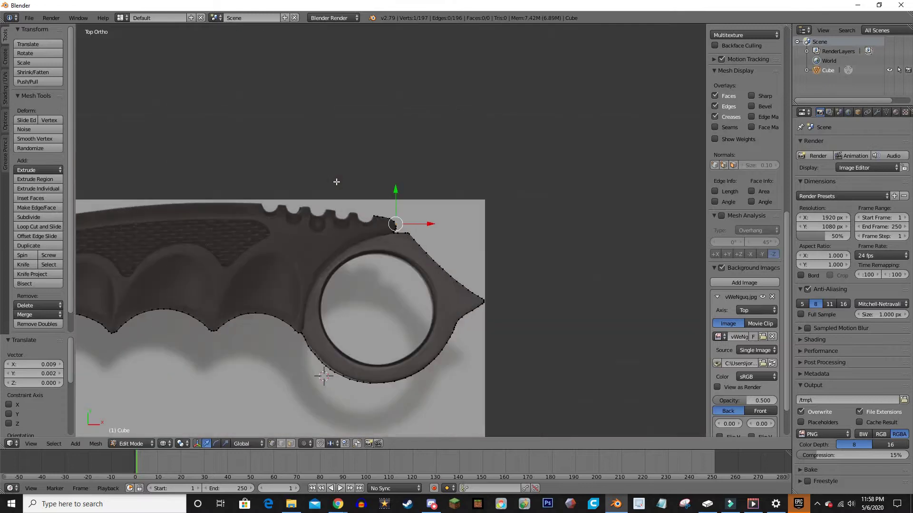
{"action": "scroll", "coordinate": [418, 262], "scroll_direction": "up", "scroll_amount": 2}
{"action": "scroll", "coordinate": [417, 265], "scroll_direction": "up", "scroll_amount": 2}
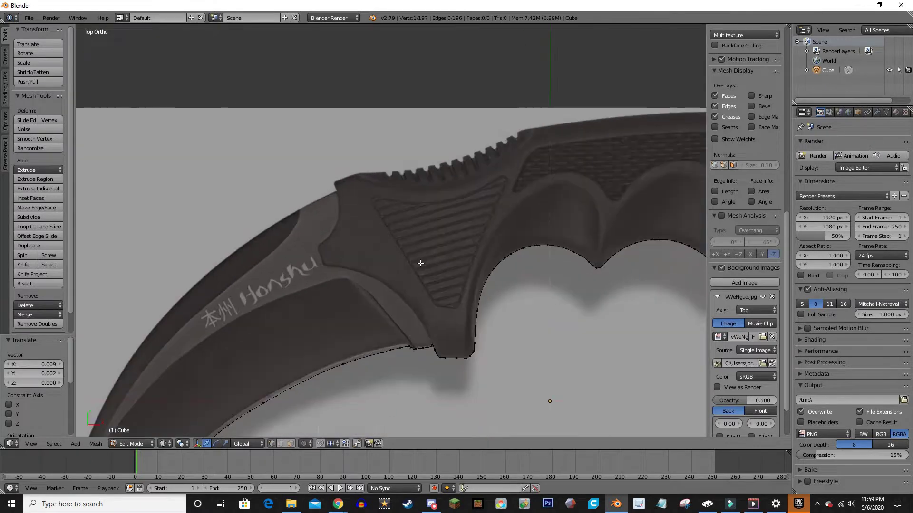
{"action": "scroll", "coordinate": [401, 279], "scroll_direction": "up", "scroll_amount": 3}
{"action": "scroll", "coordinate": [414, 313], "scroll_direction": "up", "scroll_amount": 2}
{"action": "key", "text": "e"}
{"action": "left_click", "coordinate": [426, 348]}
{"action": "key", "text": "e"}
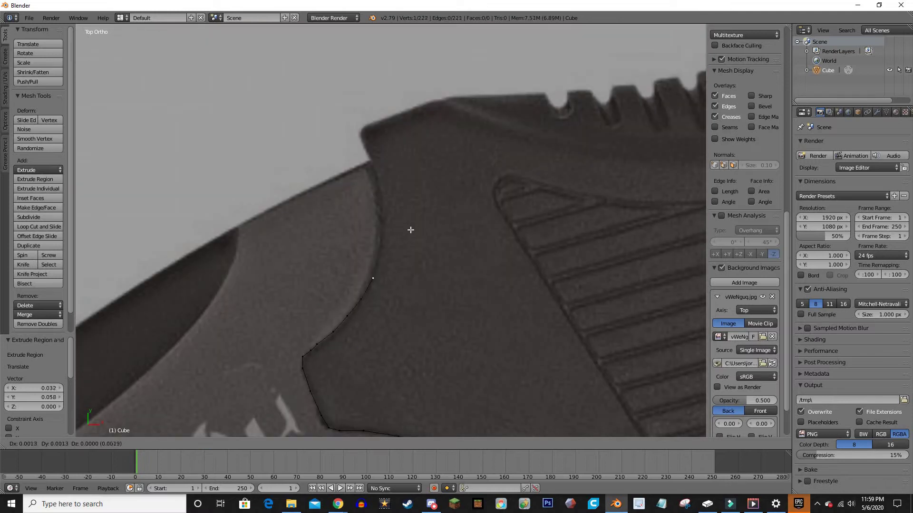
{"action": "scroll", "coordinate": [512, 265], "scroll_direction": "down", "scroll_amount": 8}
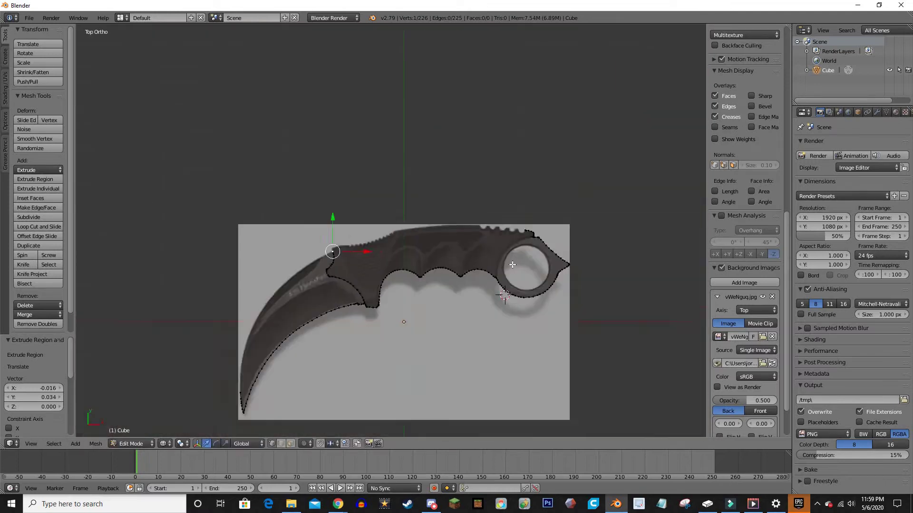
{"action": "scroll", "coordinate": [478, 329], "scroll_direction": "up", "scroll_amount": 8}
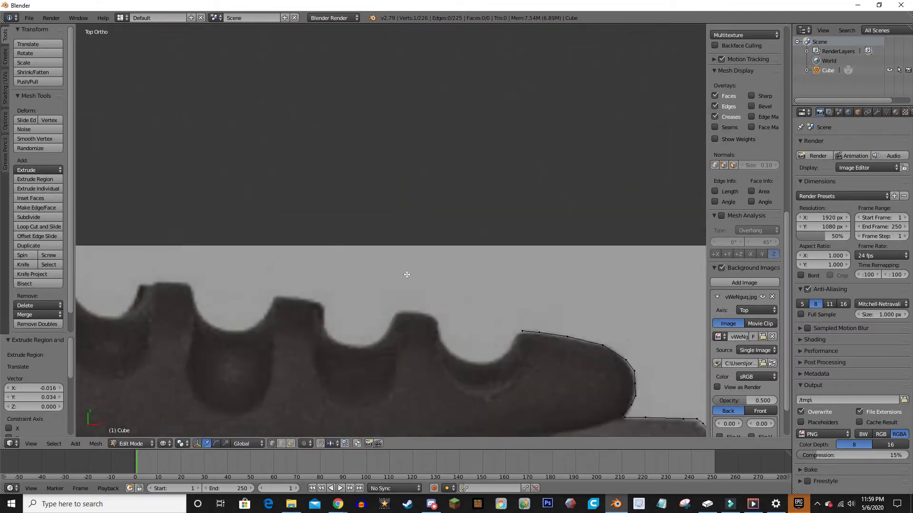
- Extrude vertices along the handle's top teeth and back edge
{"action": "key", "text": "e"}
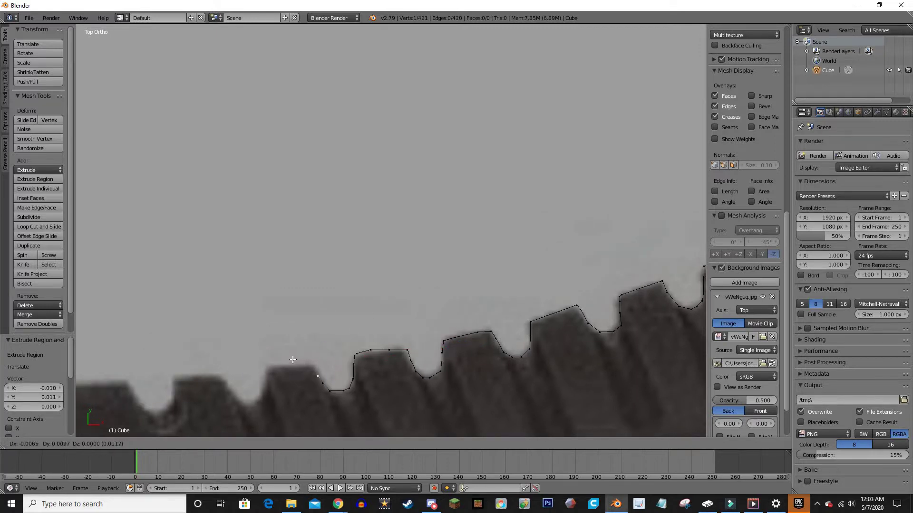
{"action": "key", "text": "e"}
{"action": "key", "text": "e"}
{"action": "key", "text": "e"}
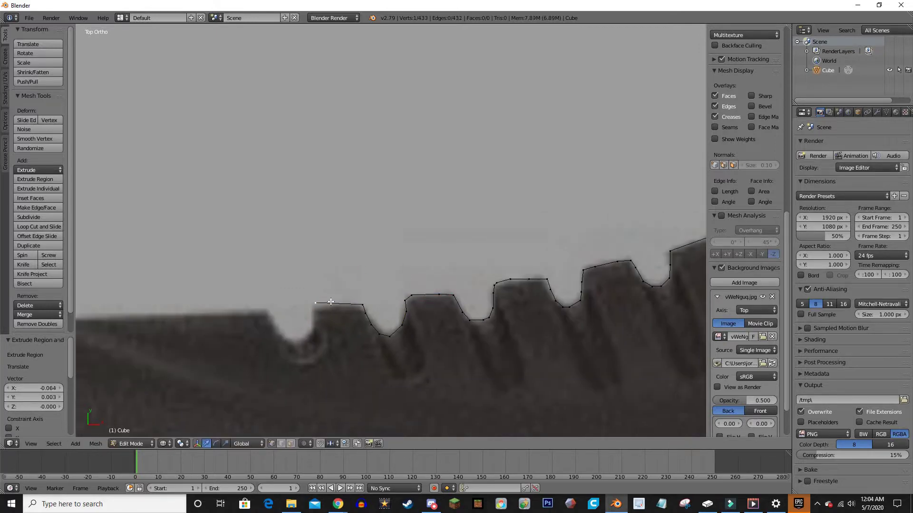
{"action": "key", "text": "e"}
{"action": "key", "text": "e"}
{"action": "key", "text": "e"}
{"action": "key", "text": "e"}
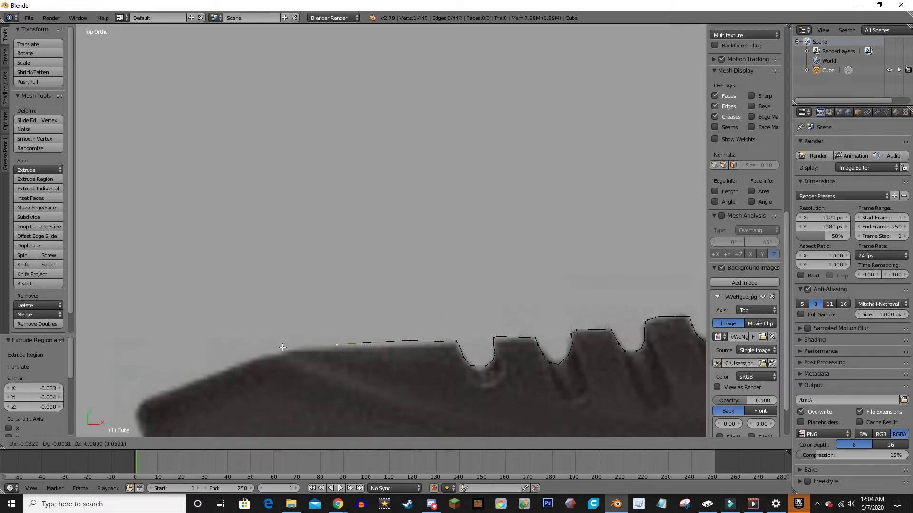
{"action": "key", "text": "e"}
{"action": "key", "text": "e"}
{"action": "key", "text": "e"}
{"action": "key", "text": "e"}
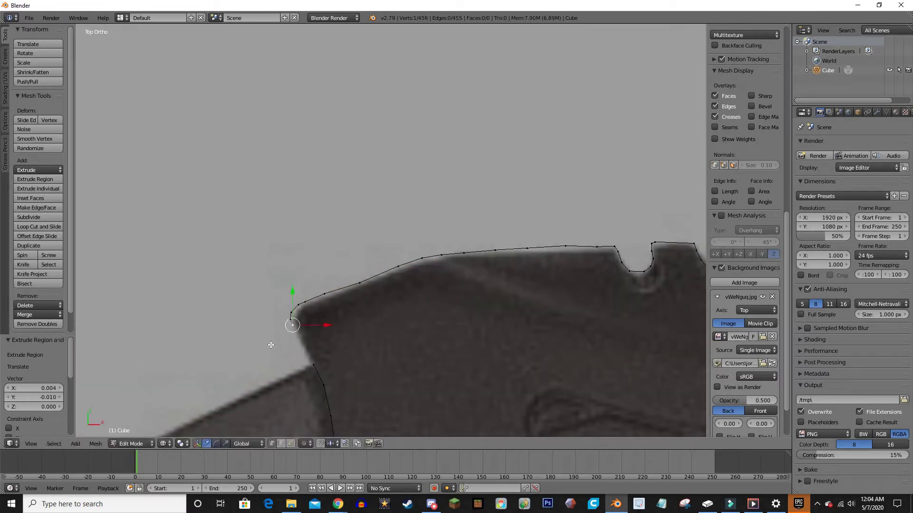
{"action": "key", "text": "e"}
{"action": "key", "text": "e"}
{"action": "key", "text": "e"}
{"action": "scroll", "coordinate": [285, 309], "scroll_direction": "down", "scroll_amount": 5}
- Join the two open outline ends with F to close the loop
{"action": "key", "text": "f"}
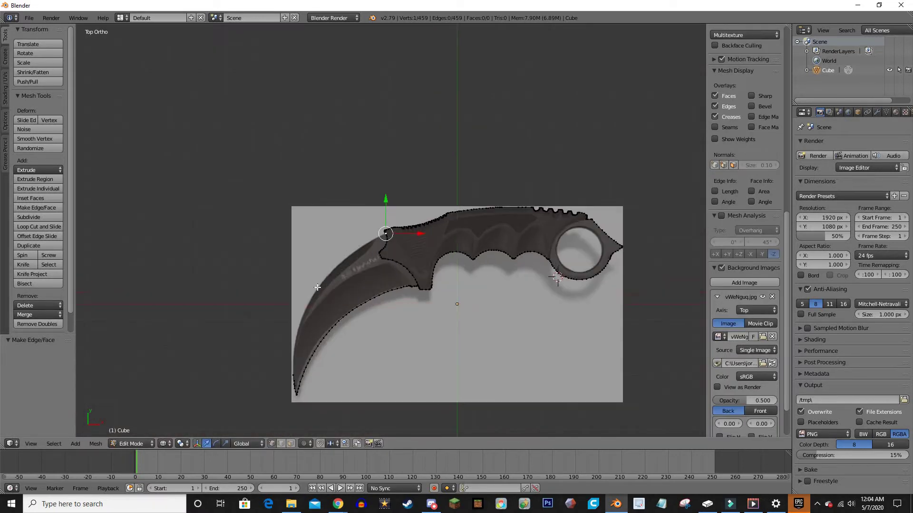
{"action": "scroll", "coordinate": [317, 287], "scroll_direction": "up", "scroll_amount": 2}
{"action": "scroll", "coordinate": [317, 287], "scroll_direction": "down", "scroll_amount": 5}
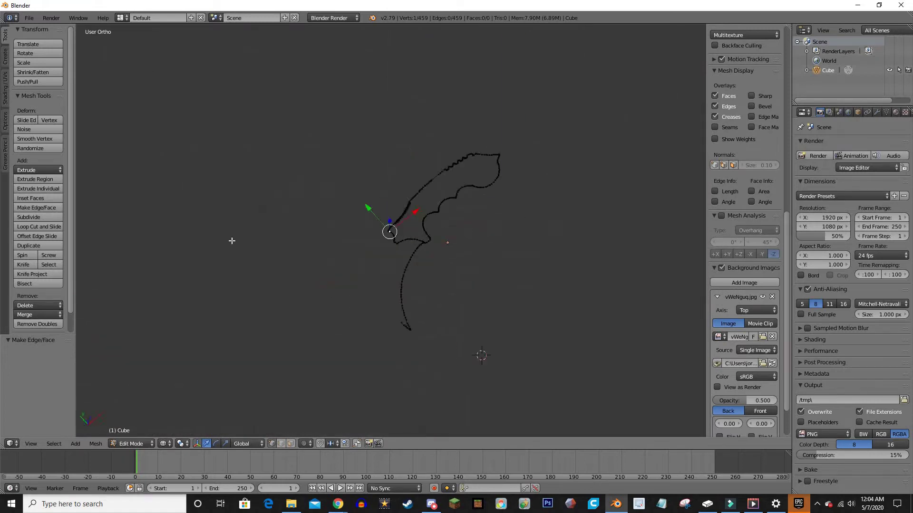
{"action": "scroll", "coordinate": [340, 285], "scroll_direction": "up", "scroll_amount": 6}
- Extrude a new chain of vertices along the reference blade's outer edge
{"action": "key", "text": "e"}
{"action": "key", "text": "e"}
{"action": "left_click", "coordinate": [338, 303]}
{"action": "scroll", "coordinate": [338, 302], "scroll_direction": "up", "scroll_amount": 1}
{"action": "key", "text": "e"}
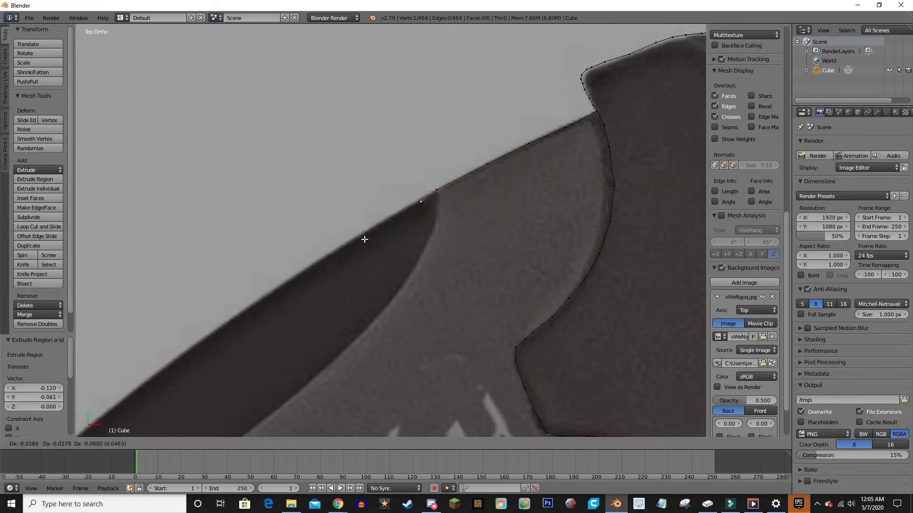
{"action": "left_click", "coordinate": [282, 287]}
{"action": "key", "text": "e"}
{"action": "scroll", "coordinate": [448, 181], "scroll_direction": "up", "scroll_amount": 1}
{"action": "left_click", "coordinate": [312, 257]}
{"action": "key", "text": "e"}
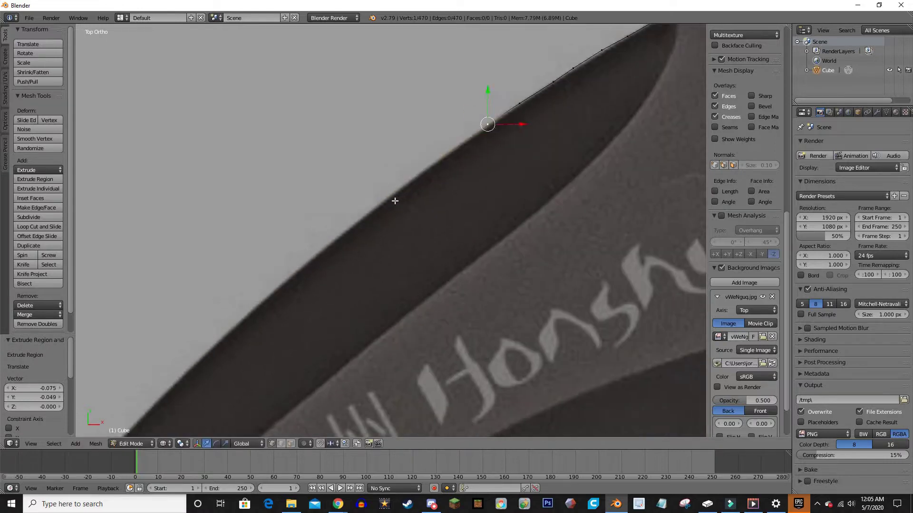
{"action": "scroll", "coordinate": [486, 122], "scroll_direction": "up", "scroll_amount": 1}
{"action": "left_click", "coordinate": [329, 244]}
{"action": "key", "text": "e"}
{"action": "scroll", "coordinate": [408, 199], "scroll_direction": "up", "scroll_amount": 1}
{"action": "left_click", "coordinate": [378, 228]}
{"action": "key", "text": "e"}
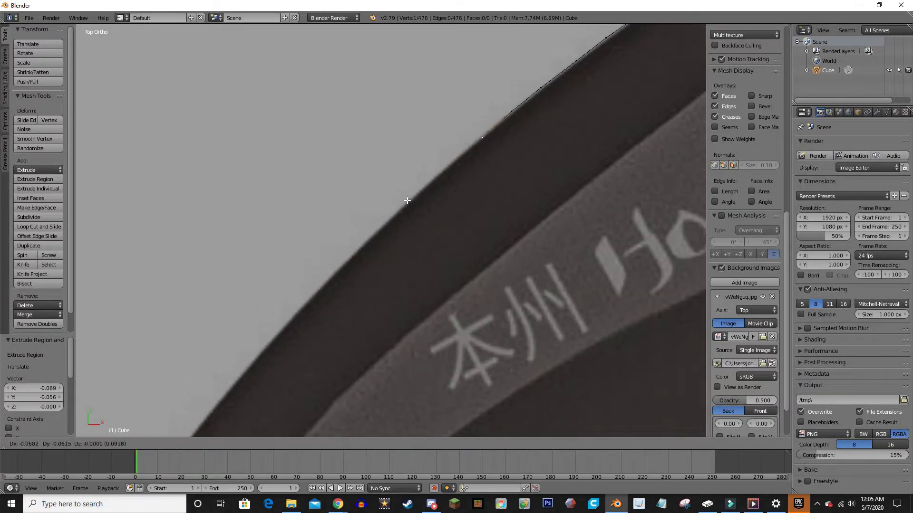
{"action": "left_click", "coordinate": [368, 233]}
{"action": "key", "text": "e"}
{"action": "middle_click_drag", "start_coordinate": [368, 232], "coordinate": [392, 184], "text": "shift"}
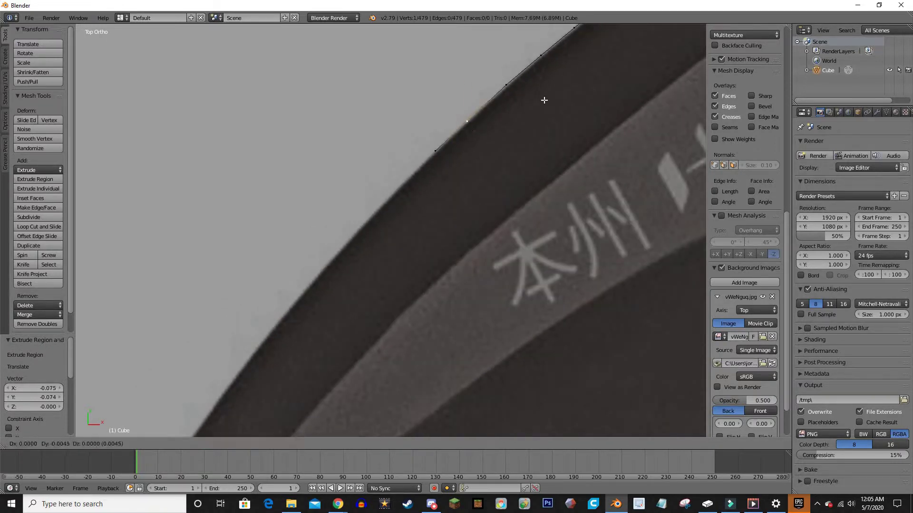
- Continue the chain around the blade tip curve and join its ends with F
{"action": "left_click", "coordinate": [544, 100]}
{"action": "key", "text": "e"}
{"action": "left_click", "coordinate": [494, 138]}
{"action": "key", "text": "e"}
{"action": "left_click", "coordinate": [403, 232]}
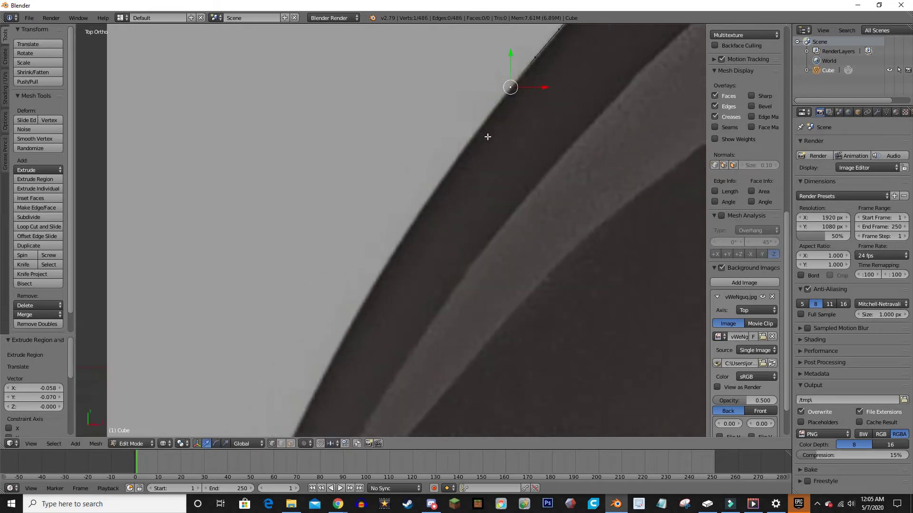
{"action": "key", "text": "e"}
{"action": "left_click", "coordinate": [407, 249]}
{"action": "middle_click_drag", "start_coordinate": [408, 249], "coordinate": [468, 150], "text": "shift"}
{"action": "left_click", "coordinate": [468, 150]}
{"action": "key", "text": "e"}
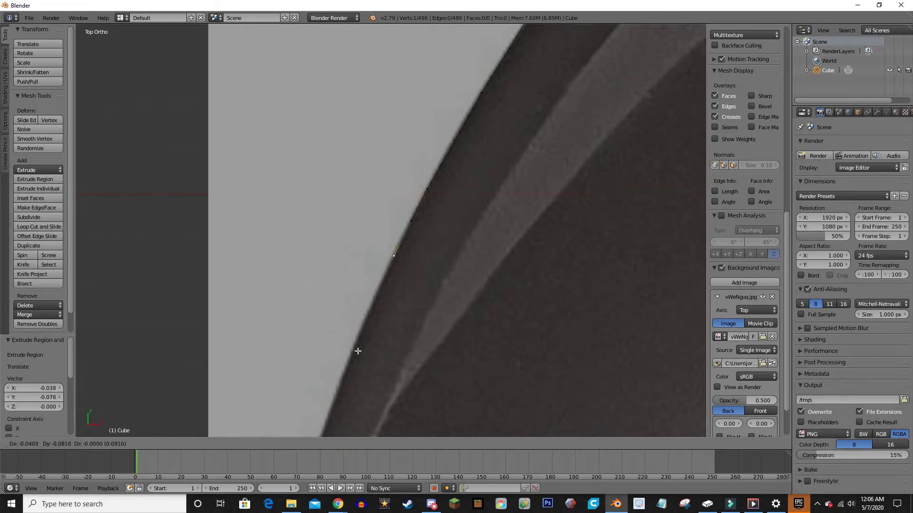
{"action": "left_click", "coordinate": [358, 351]}
{"action": "key", "text": "e"}
{"action": "middle_click_drag", "start_coordinate": [358, 351], "coordinate": [409, 217], "text": "shift"}
{"action": "left_click", "coordinate": [377, 326]}
{"action": "key", "text": "e"}
{"action": "middle_click_drag", "start_coordinate": [376, 326], "coordinate": [375, 203], "text": "shift"}
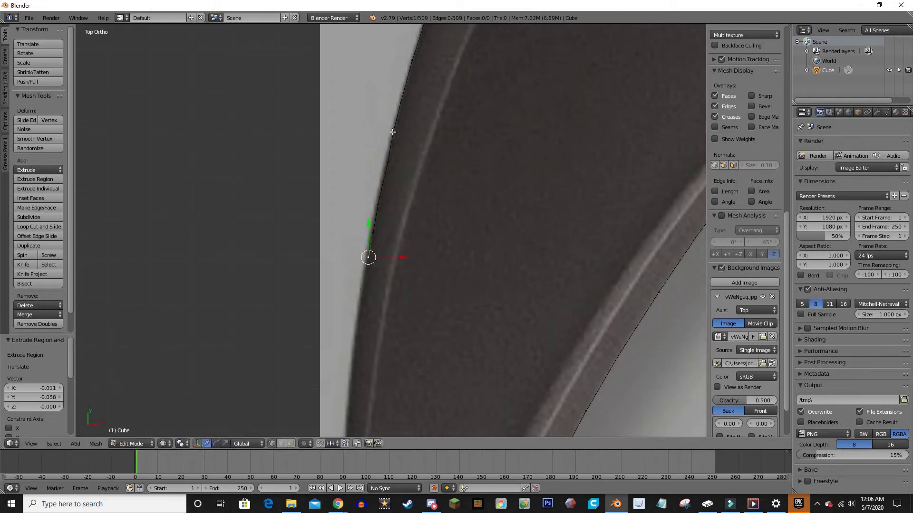
{"action": "left_click", "coordinate": [393, 131]}
{"action": "key", "text": "e"}
{"action": "middle_click_drag", "start_coordinate": [392, 132], "coordinate": [376, 176], "text": "shift"}
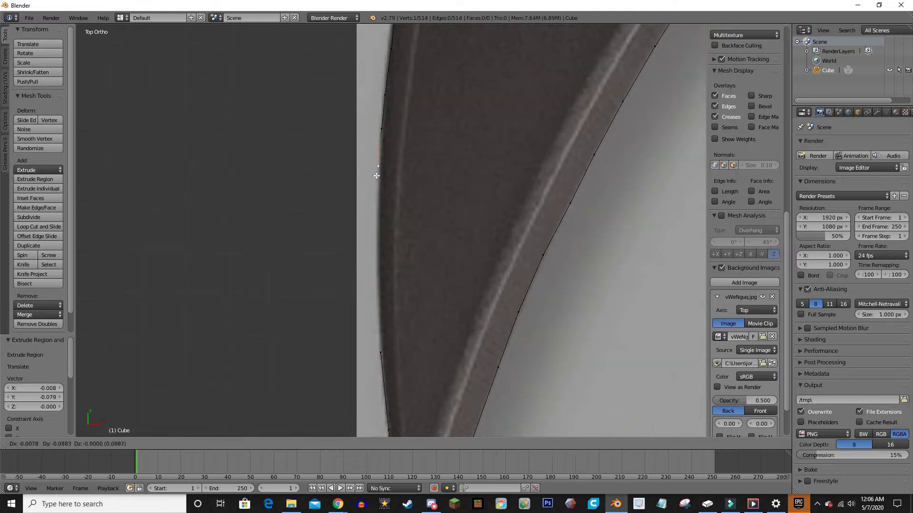
{"action": "left_click", "coordinate": [380, 316]}
{"action": "scroll", "coordinate": [391, 330], "scroll_direction": "down", "scroll_amount": 5}
{"action": "scroll", "coordinate": [477, 253], "scroll_direction": "up", "scroll_amount": 3}
{"action": "key", "text": "f"}
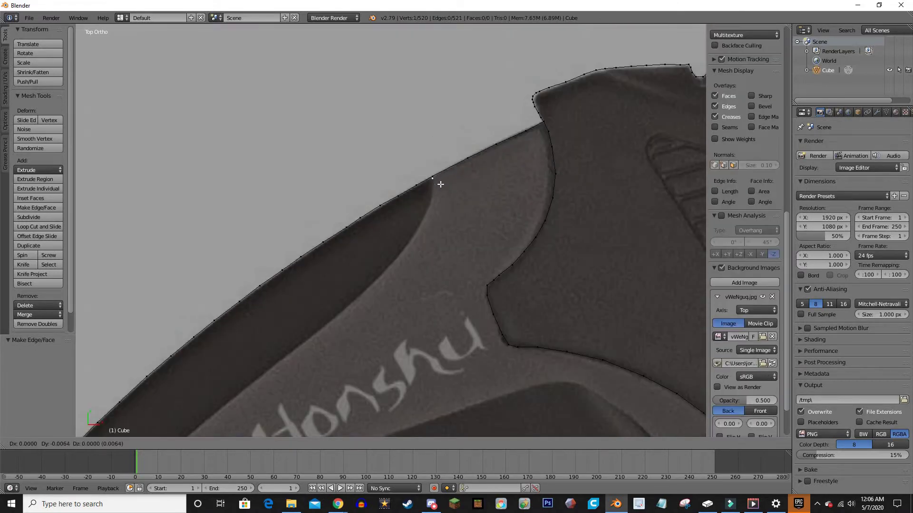
- Trace the inner blade contour and dark edge strip with extruded vertices
{"action": "left_click", "coordinate": [440, 184]}
{"action": "key", "text": "e"}
{"action": "middle_click_drag", "start_coordinate": [401, 262], "coordinate": [439, 201], "text": "shift"}
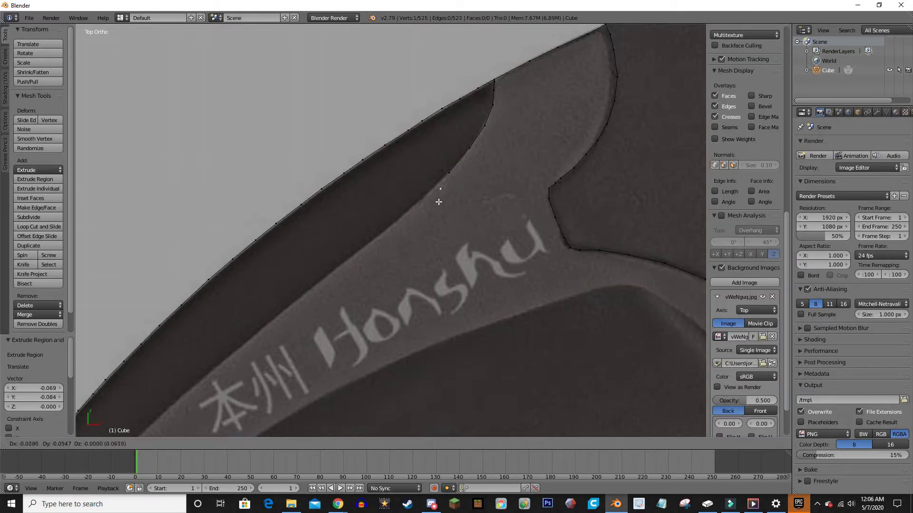
{"action": "left_click", "coordinate": [317, 298]}
{"action": "key", "text": "e"}
{"action": "scroll", "coordinate": [380, 191], "scroll_direction": "down", "scroll_amount": 3}
{"action": "scroll", "coordinate": [442, 114], "scroll_direction": "up", "scroll_amount": 3}
{"action": "scroll", "coordinate": [285, 356], "scroll_direction": "up", "scroll_amount": 2}
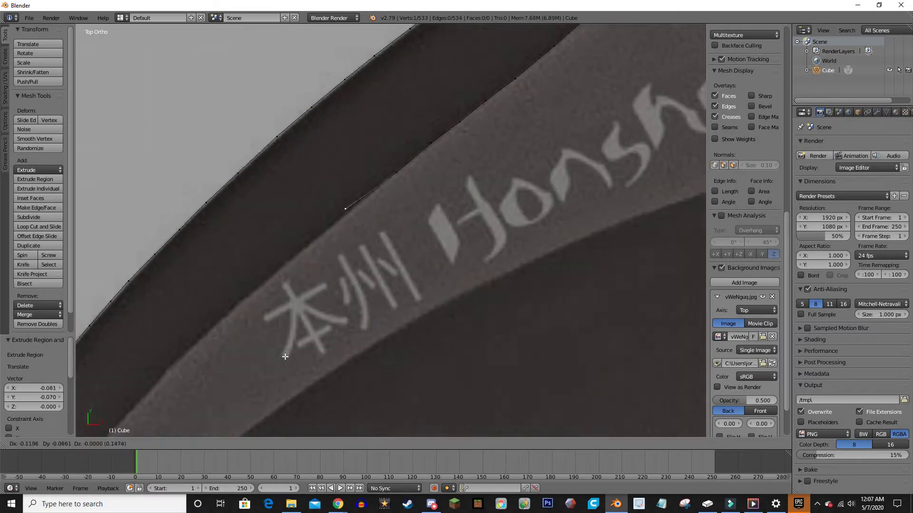
{"action": "key", "text": "e"}
{"action": "left_click", "coordinate": [241, 397]}
{"action": "key", "text": "e"}
{"action": "middle_click_drag", "start_coordinate": [190, 428], "coordinate": [245, 349], "text": "shift"}
{"action": "key", "text": "e"}
{"action": "left_click", "coordinate": [313, 208]}
{"action": "key", "text": "e"}
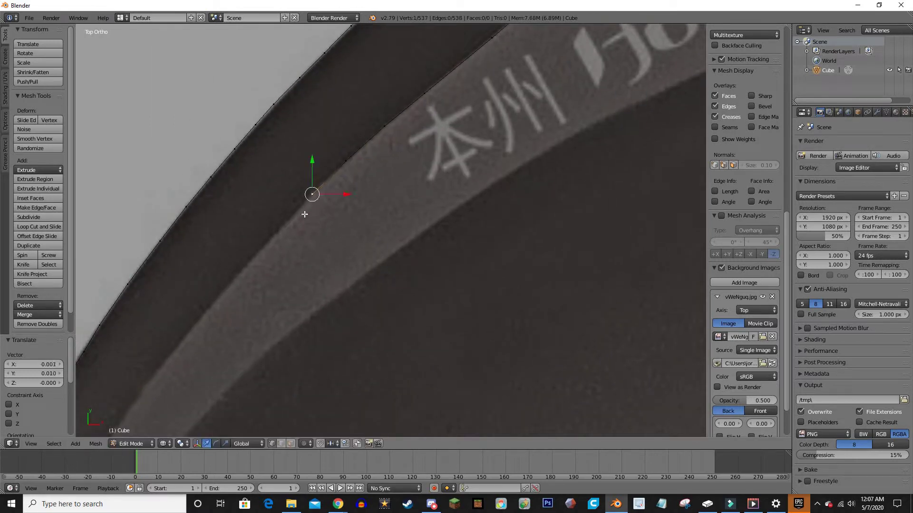
{"action": "left_click", "coordinate": [277, 233]}
{"action": "key", "text": "e"}
{"action": "left_click", "coordinate": [253, 257]}
{"action": "key", "text": "e"}
- Reposition the end vertex and extrude along the rim to beneath the Honshu text strip
{"action": "key", "text": "g"}
{"action": "middle_click_drag", "start_coordinate": [212, 313], "coordinate": [318, 201], "text": "shift"}
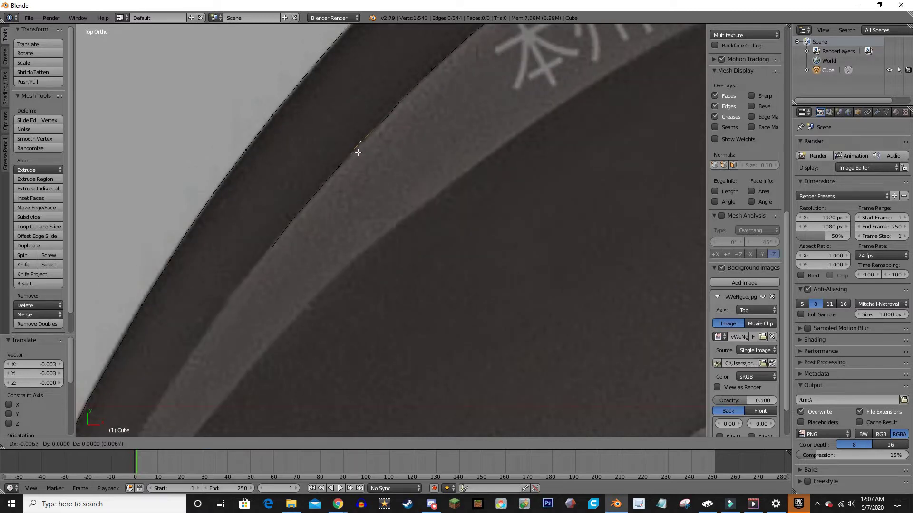
{"action": "left_click", "coordinate": [358, 152]}
{"action": "key", "text": "e"}
{"action": "left_click", "coordinate": [367, 127]}
{"action": "key", "text": "e"}
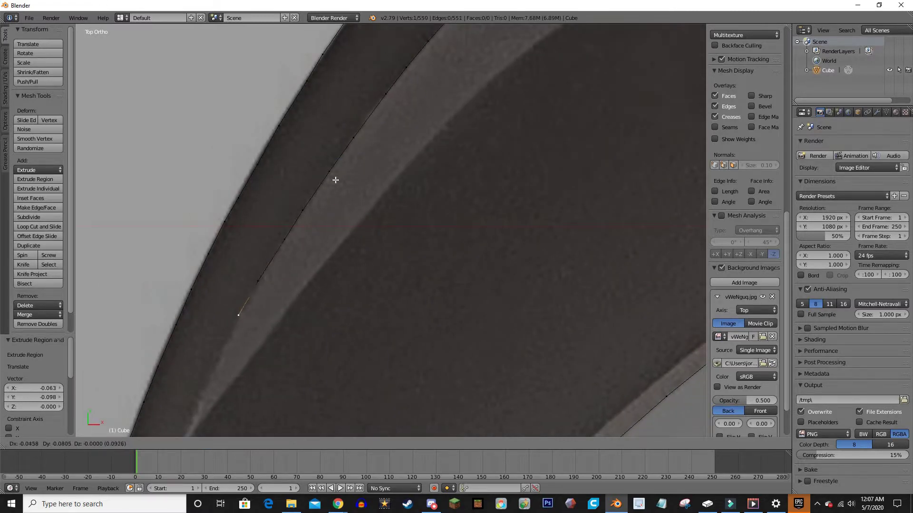
{"action": "left_click", "coordinate": [336, 180]}
{"action": "key", "text": "e"}
{"action": "left_click", "coordinate": [319, 217]}
{"action": "key", "text": "e"}
{"action": "left_click", "coordinate": [304, 254]}
{"action": "key", "text": "e"}
{"action": "left_click", "coordinate": [272, 302]}
{"action": "key", "text": "e"}
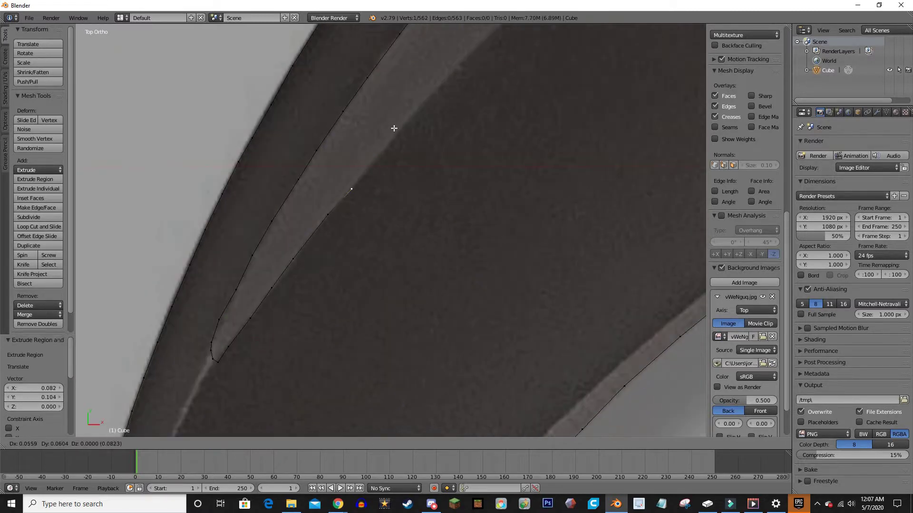
{"action": "left_click", "coordinate": [393, 128]}
{"action": "key", "text": "e"}
{"action": "left_click", "coordinate": [275, 201]}
{"action": "key", "text": "e"}
{"action": "left_click", "coordinate": [392, 159]}
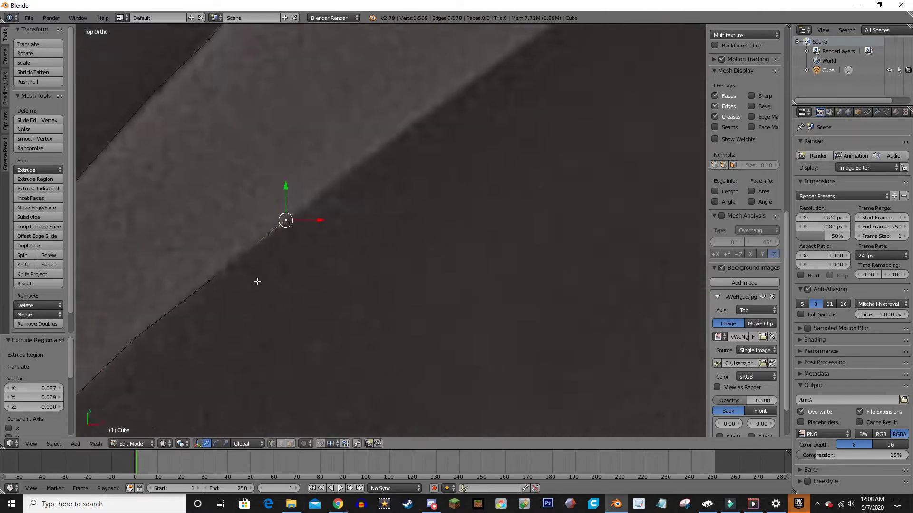
{"action": "key", "text": "e"}
{"action": "left_click", "coordinate": [351, 204]}
- Extend the inner line down the rib toward the handle, moving the last vertex onto the contour
{"action": "scroll", "coordinate": [266, 242], "scroll_direction": "up", "scroll_amount": 2}
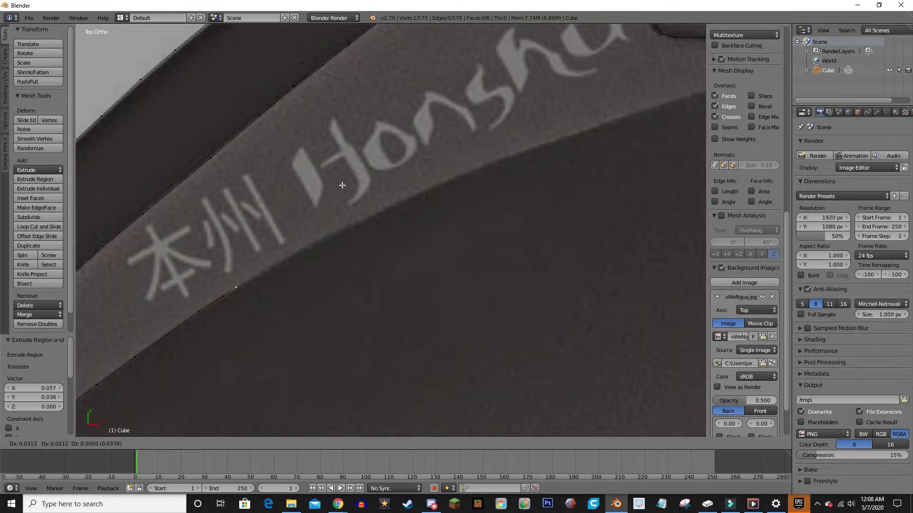
{"action": "left_click", "coordinate": [572, 74]}
{"action": "scroll", "coordinate": [479, 198], "scroll_direction": "down", "scroll_amount": 2}
{"action": "scroll", "coordinate": [473, 140], "scroll_direction": "up", "scroll_amount": 2}
{"action": "key", "text": "e"}
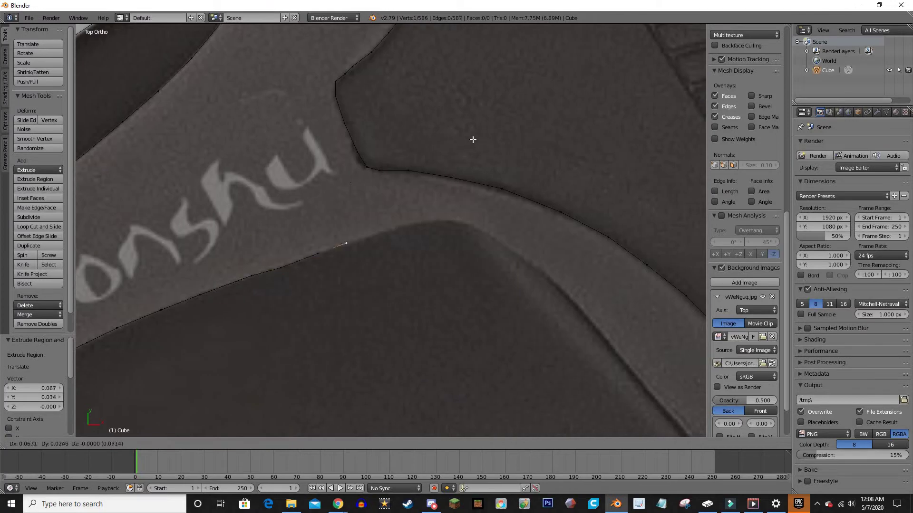
{"action": "middle_click_drag", "start_coordinate": [572, 244], "coordinate": [425, 163], "text": "shift"}
{"action": "key", "text": "e"}
{"action": "left_click", "coordinate": [362, 164]}
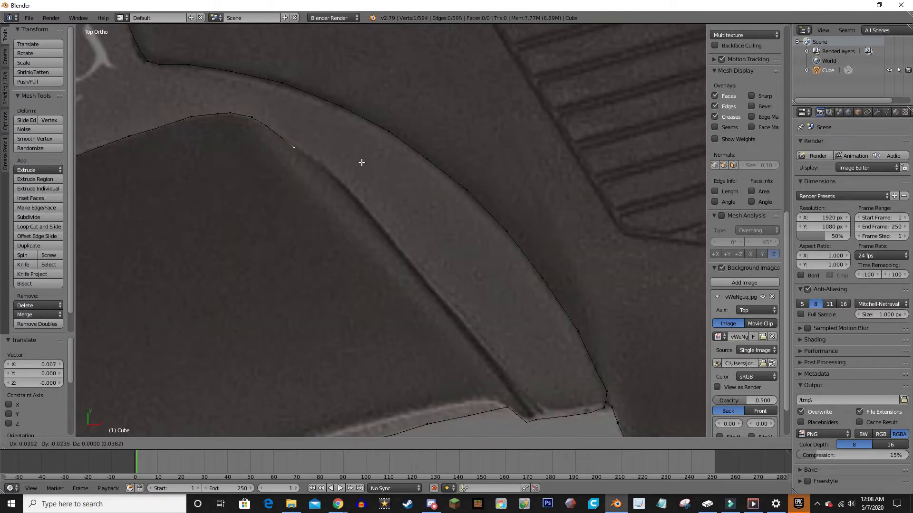
{"action": "key", "text": "e"}
{"action": "left_click", "coordinate": [404, 200]}
{"action": "key", "text": "e"}
{"action": "left_click", "coordinate": [472, 269]}
{"action": "middle_click_drag", "start_coordinate": [526, 351], "coordinate": [452, 249], "text": "shift"}
{"action": "key", "text": "e"}
{"action": "left_click", "coordinate": [491, 299]}
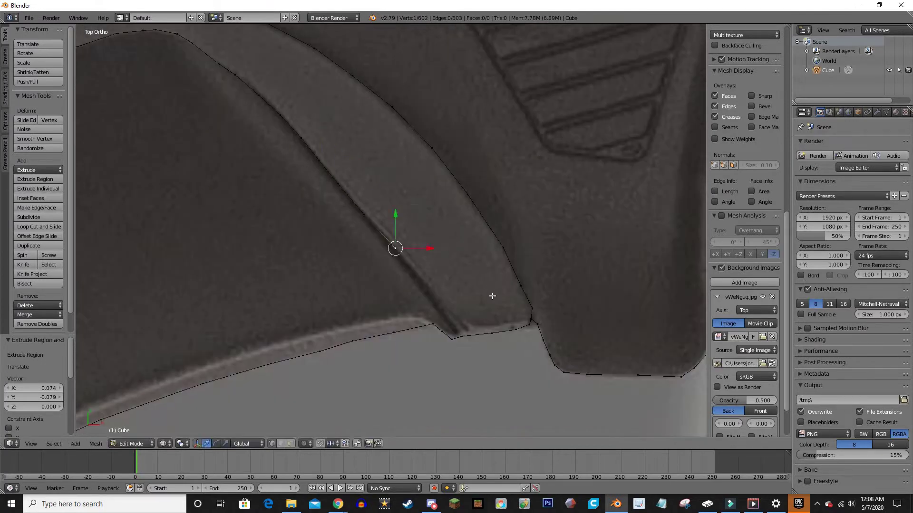
{"action": "key", "text": "e"}
{"action": "left_click", "coordinate": [551, 364]}
{"action": "scroll", "coordinate": [409, 250], "scroll_direction": "up", "scroll_amount": 3}
{"action": "scroll", "coordinate": [433, 246], "scroll_direction": "up", "scroll_amount": 2}
{"action": "key", "text": "g"}
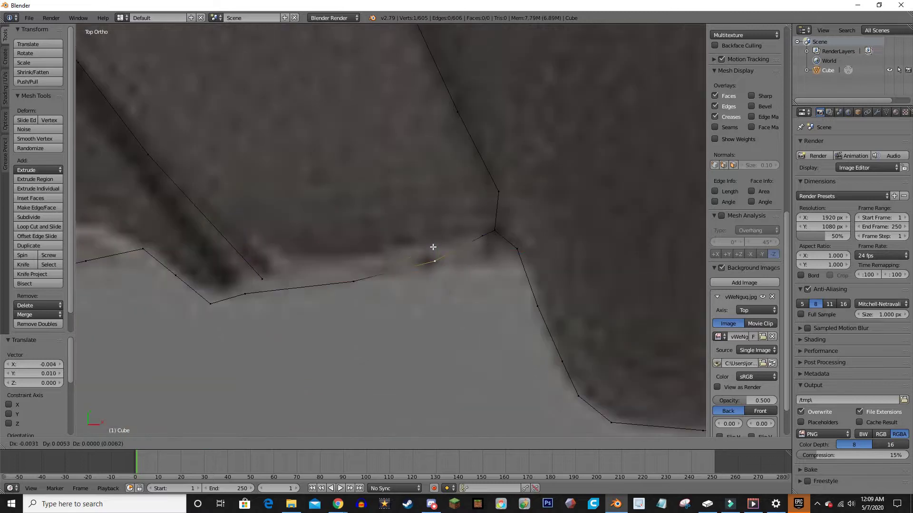
{"action": "left_click", "coordinate": [241, 286]}
{"action": "key", "text": "e"}
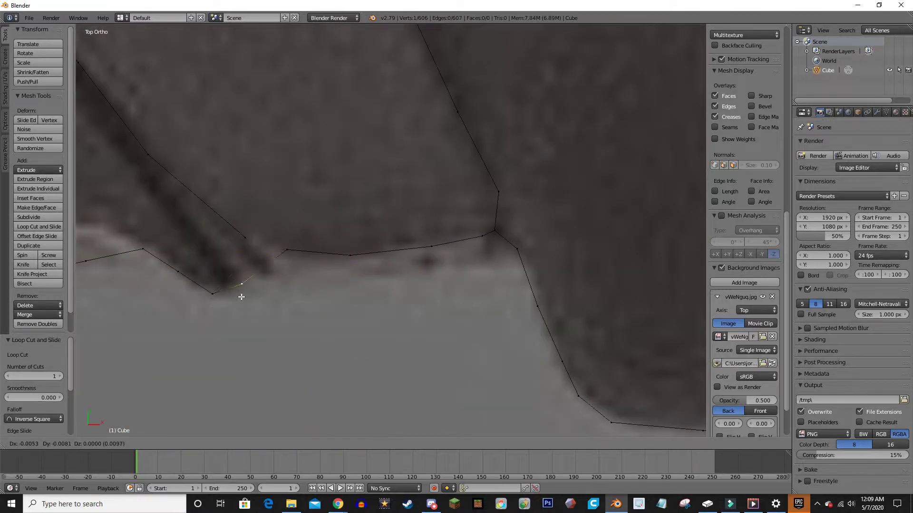
{"action": "left_click", "coordinate": [254, 260]}
- Zoom and orbit the view to inspect the completed knife outline
{"action": "scroll", "coordinate": [254, 261], "scroll_direction": "down", "scroll_amount": 5}
{"action": "scroll", "coordinate": [245, 235], "scroll_direction": "up", "scroll_amount": 5}
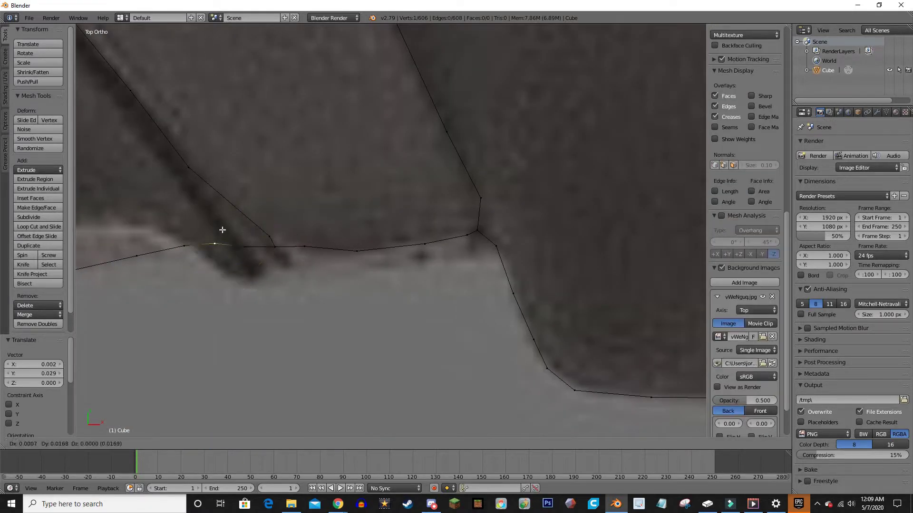
{"action": "scroll", "coordinate": [385, 323], "scroll_direction": "down", "scroll_amount": 5}
{"action": "scroll", "coordinate": [385, 323], "scroll_direction": "down", "scroll_amount": 4}
{"action": "scroll", "coordinate": [501, 322], "scroll_direction": "up", "scroll_amount": 2}
{"action": "middle_click_drag", "start_coordinate": [483, 326], "coordinate": [267, 247]}
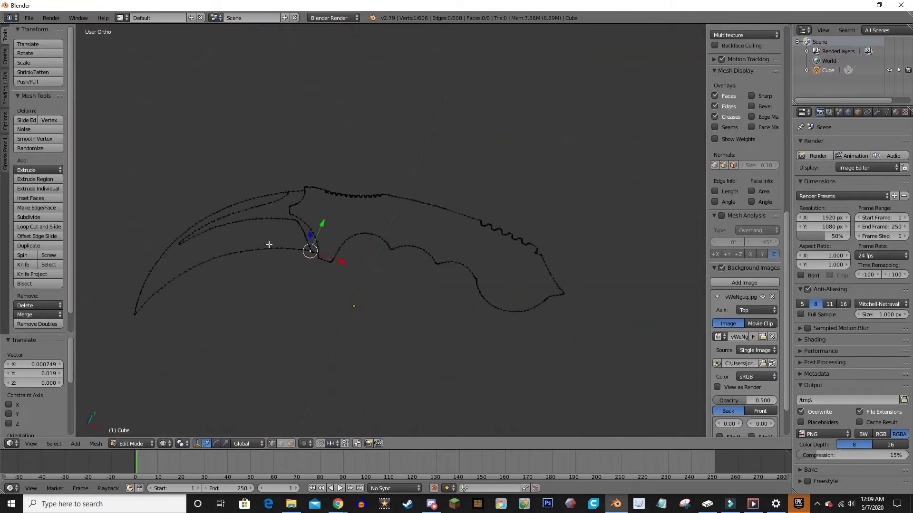
- Back in top view, extrude a vertex chain from the chain end along the handle contour
{"action": "key", "text": "KP_7"}
{"action": "scroll", "coordinate": [320, 151], "scroll_direction": "up", "scroll_amount": 6}
{"action": "scroll", "coordinate": [354, 199], "scroll_direction": "up", "scroll_amount": 3}
{"action": "key", "text": "x"}
{"action": "left_click", "coordinate": [354, 200]}
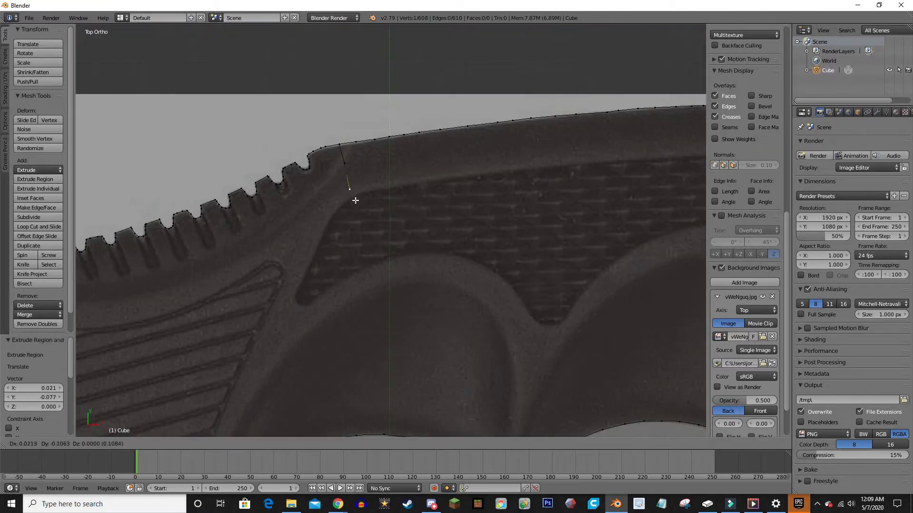
{"action": "key", "text": "ctrl+z"}
{"action": "key", "text": "e"}
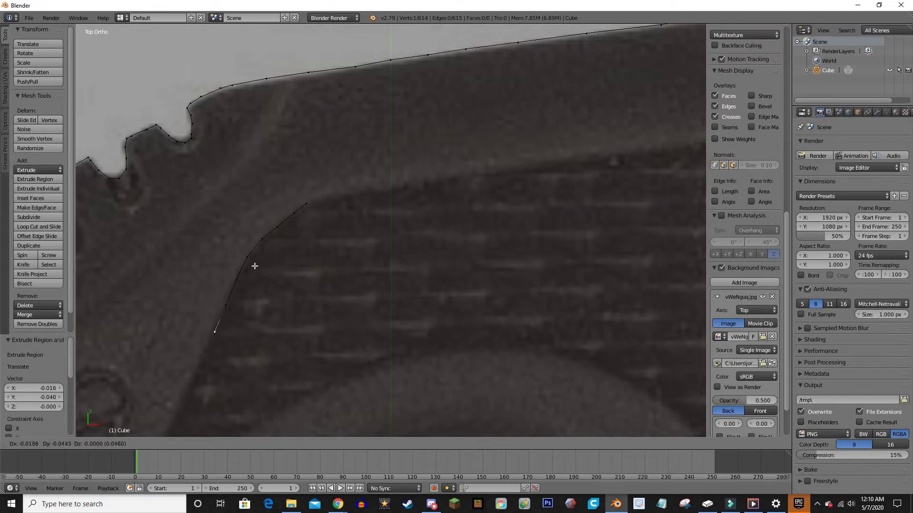
{"action": "left_click", "coordinate": [254, 267]}
{"action": "key", "text": "e"}
{"action": "left_click", "coordinate": [229, 362]}
{"action": "key", "text": "e"}
{"action": "left_click", "coordinate": [297, 305]}
- Continue extruding vertices along the handle curve and over its hump
{"action": "key", "text": "e"}
{"action": "left_click", "coordinate": [319, 285]}
{"action": "key", "text": "e"}
{"action": "left_click", "coordinate": [352, 266]}
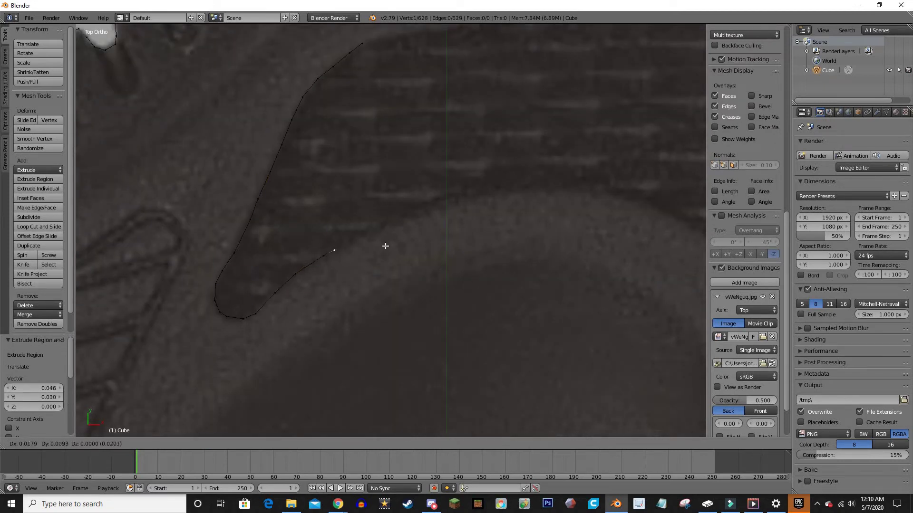
{"action": "left_click", "coordinate": [498, 208]}
{"action": "middle_click_drag", "start_coordinate": [498, 208], "coordinate": [418, 287], "text": "shift"}
{"action": "key", "text": "e"}
{"action": "left_click", "coordinate": [385, 316]}
{"action": "middle_click_drag", "start_coordinate": [385, 315], "coordinate": [363, 312], "text": "shift"}
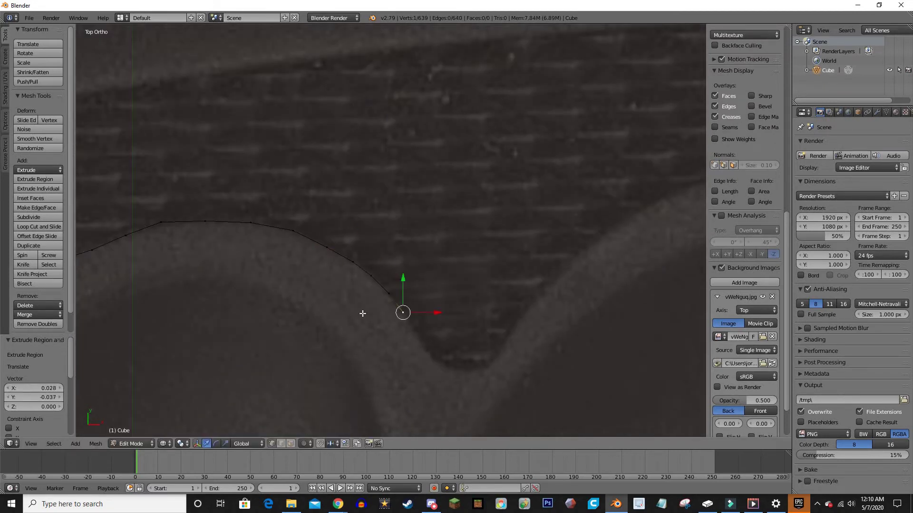
{"action": "key", "text": "e"}
{"action": "left_click", "coordinate": [500, 297]}
{"action": "middle_click_drag", "start_coordinate": [500, 296], "coordinate": [304, 376], "text": "shift"}
{"action": "key", "text": "e"}
{"action": "left_click", "coordinate": [305, 375]}
{"action": "key", "text": "e"}
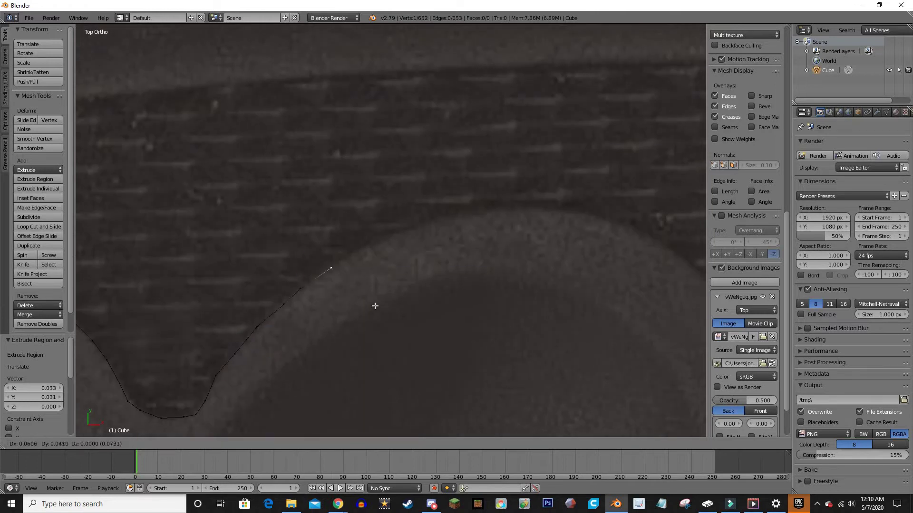
{"action": "left_click", "coordinate": [506, 206]}
{"action": "middle_click_drag", "start_coordinate": [505, 206], "coordinate": [271, 209], "text": "shift"}
- Extend the vertex chain along the blade outline and its curved edge
{"action": "key", "text": "e"}
{"action": "left_click", "coordinate": [395, 224]}
{"action": "key", "text": "e"}
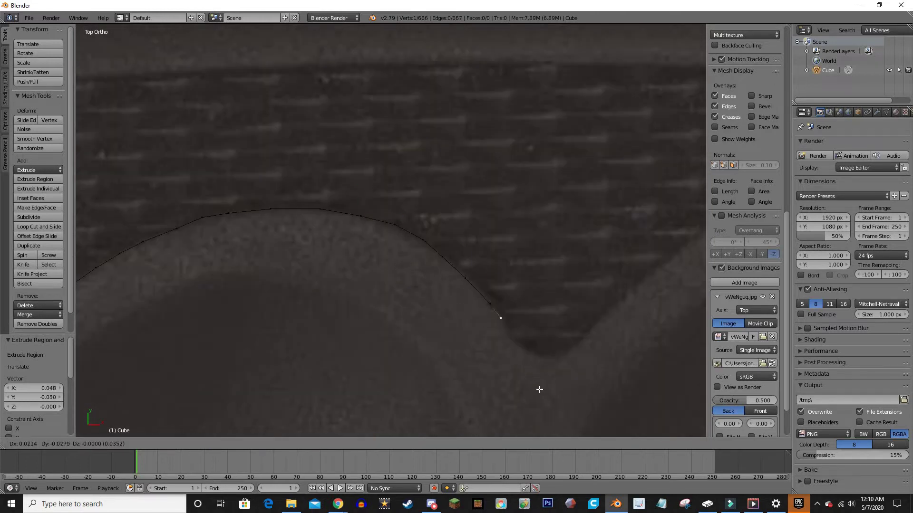
{"action": "left_click", "coordinate": [604, 413]}
{"action": "middle_click_drag", "start_coordinate": [605, 412], "coordinate": [407, 304], "text": "shift"}
{"action": "key", "text": "e"}
{"action": "left_click", "coordinate": [459, 206]}
{"action": "key", "text": "e"}
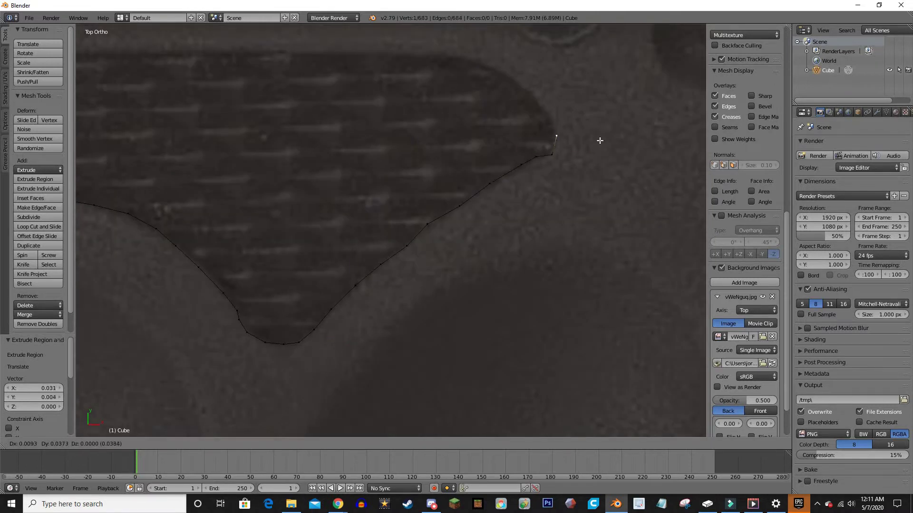
{"action": "left_click", "coordinate": [522, 171]}
{"action": "key", "text": "e"}
{"action": "middle_click_drag", "start_coordinate": [522, 171], "coordinate": [522, 249], "text": "shift"}
{"action": "left_click", "coordinate": [527, 254]}
{"action": "key", "text": "e"}
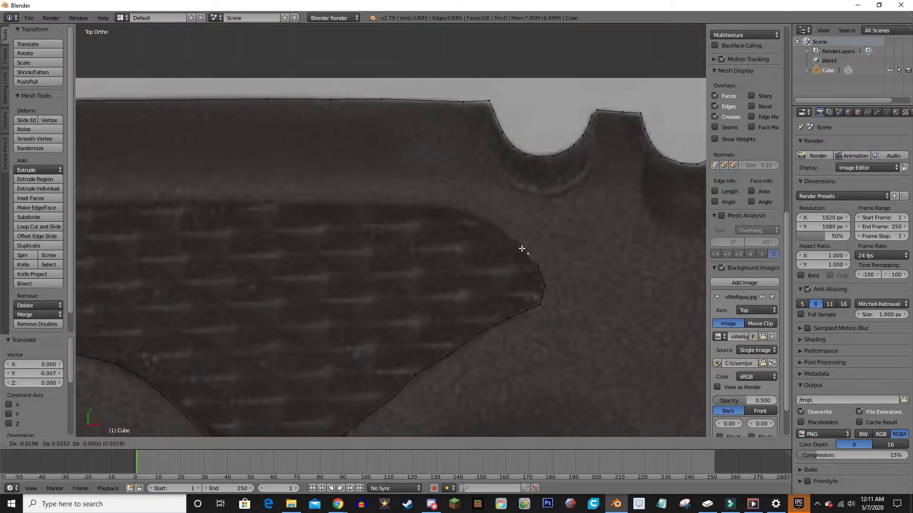
{"action": "left_click", "coordinate": [459, 206]}
{"action": "middle_click_drag", "start_coordinate": [534, 218], "coordinate": [615, 228], "text": "shift"}
{"action": "key", "text": "e"}
{"action": "left_click", "coordinate": [520, 209]}
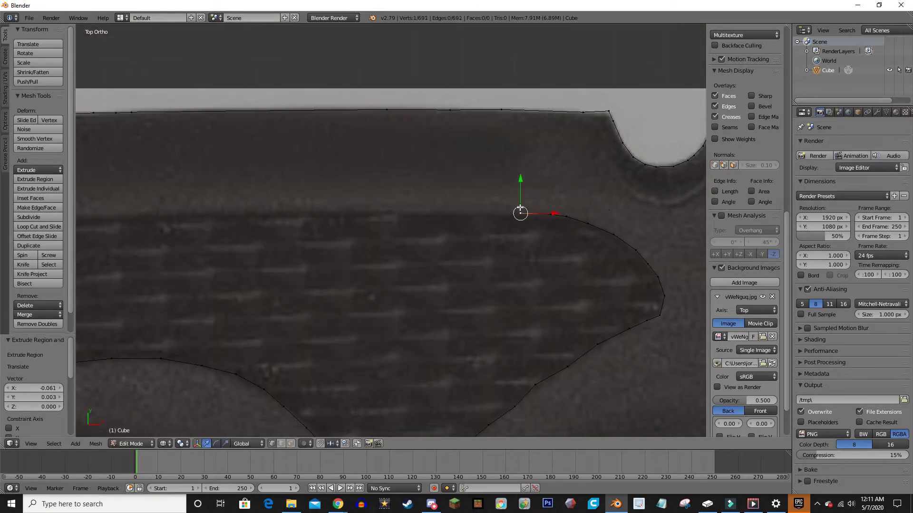
- Place the final vertices along the blade edge and join both chain ends with an edge
{"action": "key", "text": "e"}
{"action": "left_click", "coordinate": [491, 214]}
{"action": "key", "text": "e"}
{"action": "left_click", "coordinate": [456, 214]}
{"action": "key", "text": "e"}
{"action": "left_click", "coordinate": [343, 205]}
{"action": "middle_click_drag", "start_coordinate": [224, 211], "coordinate": [326, 203], "text": "shift"}
{"action": "key", "text": "e"}
{"action": "key", "text": "e"}
{"action": "middle_click_drag", "start_coordinate": [162, 204], "coordinate": [406, 203], "text": "shift"}
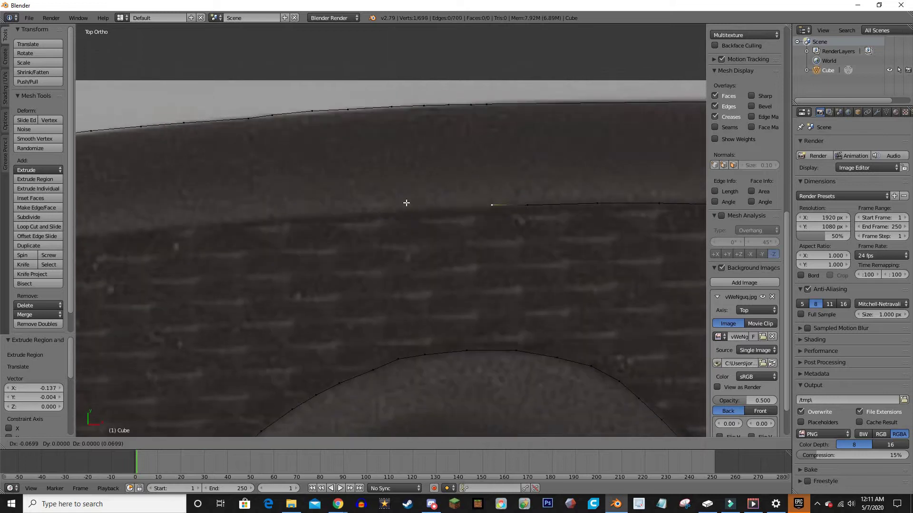
{"action": "left_click", "coordinate": [295, 205]}
{"action": "mouse_move", "coordinate": [296, 204]}
{"action": "middle_mouse_down", "text": "shift"}
{"action": "mouse_move", "coordinate": [375, 193]}
{"action": "mouse_move", "coordinate": [546, 214]}
{"action": "middle_mouse_up", "text": "shift"}
{"action": "key", "text": "e"}
{"action": "left_click", "coordinate": [403, 206]}
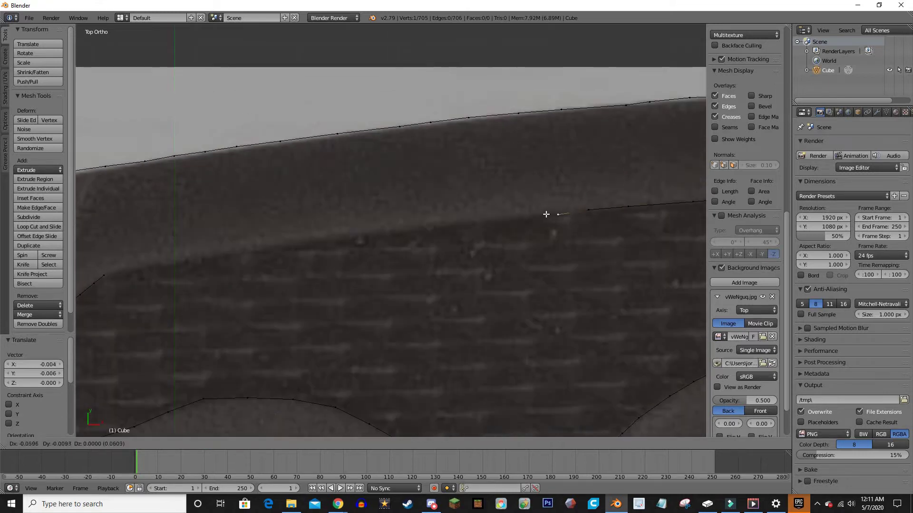
{"action": "key", "text": "e"}
{"action": "left_click", "coordinate": [126, 269]}
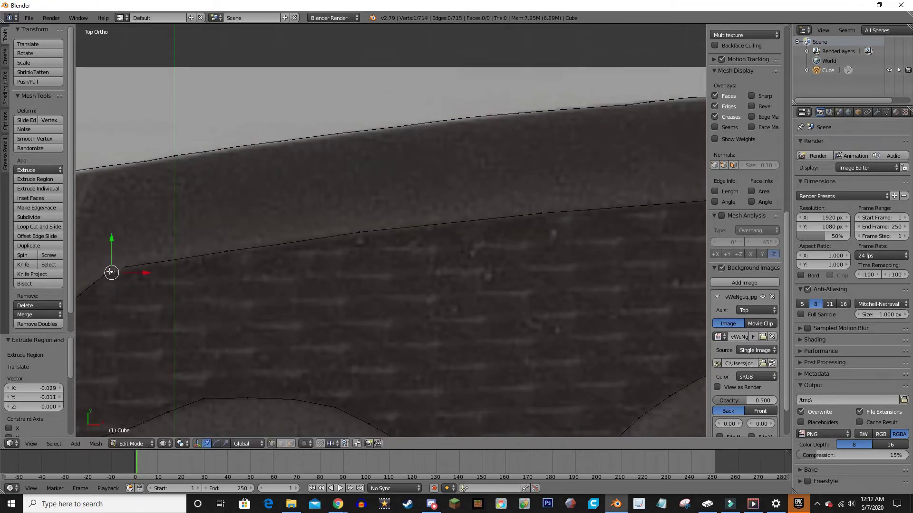
{"action": "key", "text": "f"}
{"action": "scroll", "coordinate": [143, 265], "scroll_direction": "down", "scroll_amount": 5}
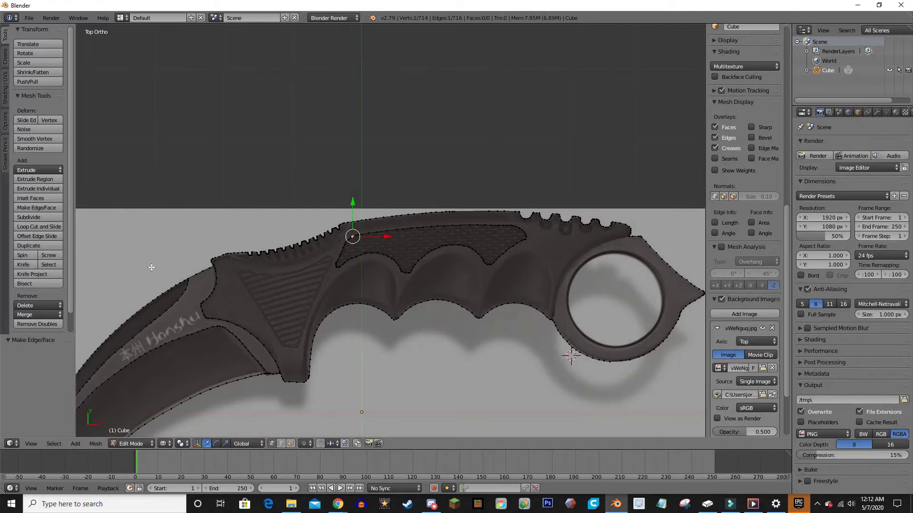
- At the handle-ring junction, connect the two end vertices with an edge
{"action": "middle_click_drag", "start_coordinate": [571, 380], "coordinate": [291, 367], "text": "shift"}
{"action": "scroll", "coordinate": [269, 312], "scroll_direction": "up", "scroll_amount": 8}
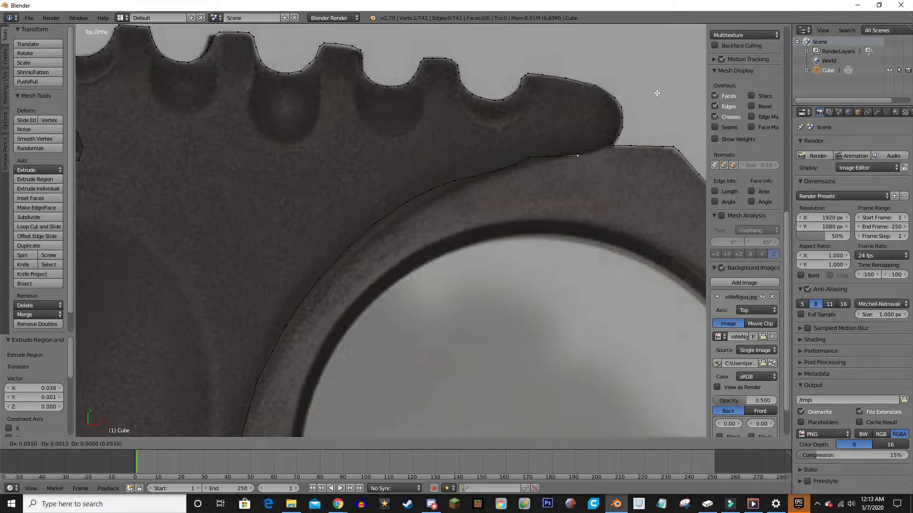
{"action": "right_click", "coordinate": [609, 143], "text": "shift"}
{"action": "key", "text": "f"}
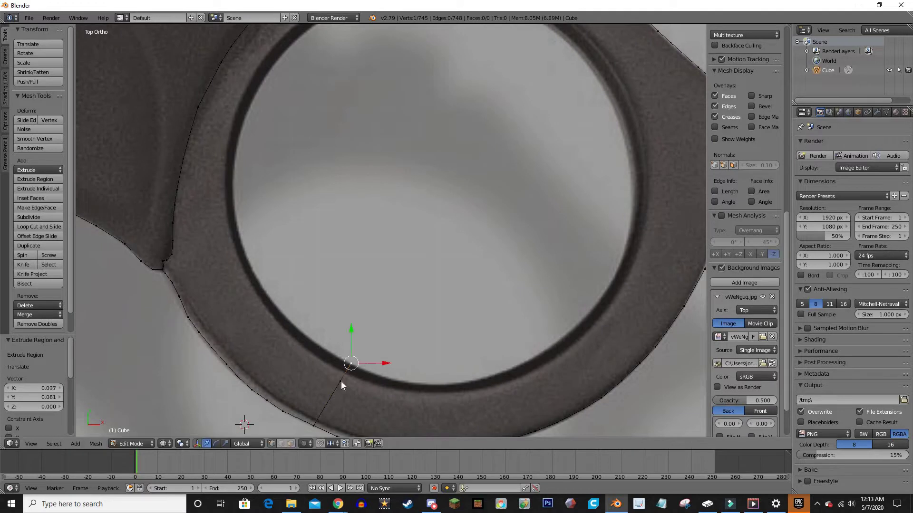
- Delete the stray vertex, reposition a ring vertex, and extrude vertices around the ring's inner edge
{"action": "key", "text": "x"}
{"action": "right_click", "coordinate": [340, 367]}
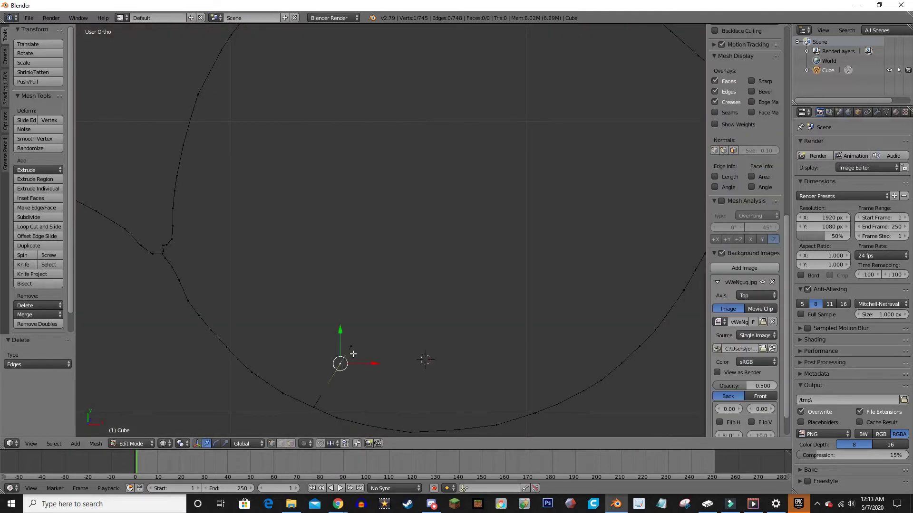
{"action": "key", "text": "g"}
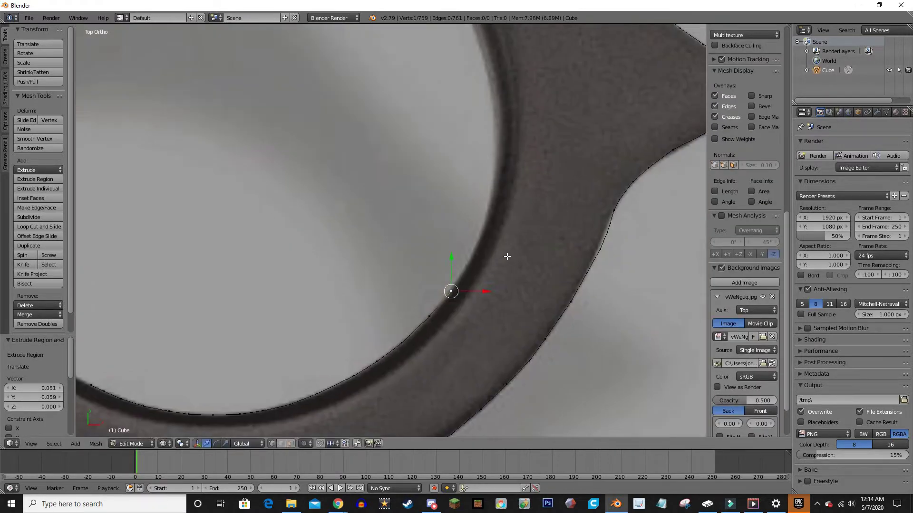
{"action": "left_click", "coordinate": [511, 211]}
{"action": "key", "text": "e"}
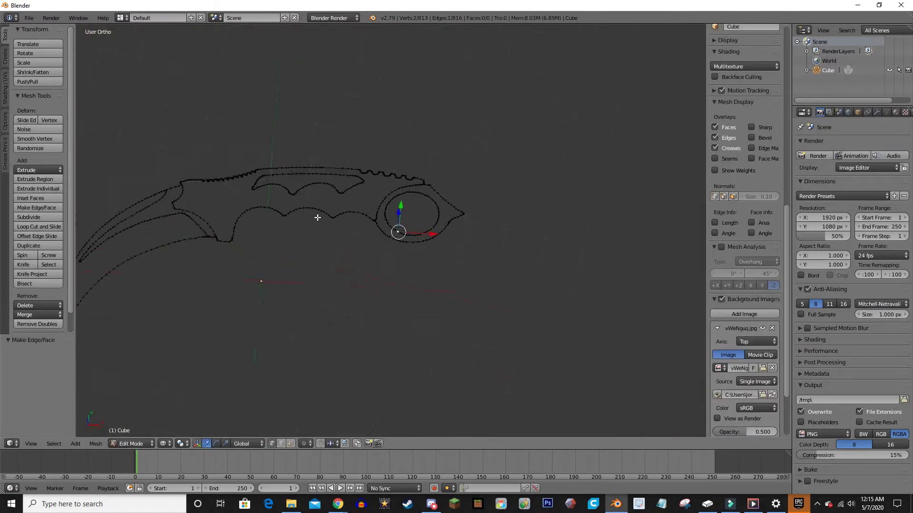
{"action": "middle_click_drag", "start_coordinate": [317, 217], "coordinate": [356, 215]}
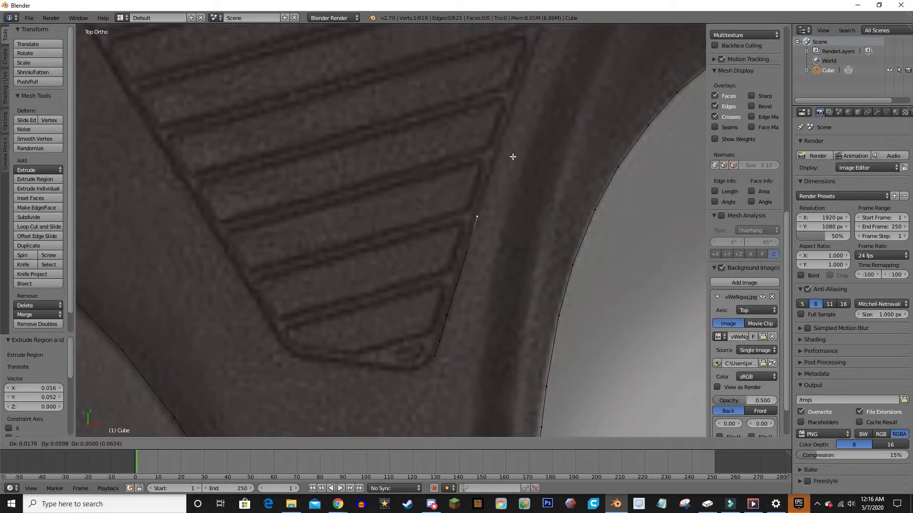
- Extrude vertices from the ring edge along the grip panel toward its tip
{"action": "left_click", "coordinate": [513, 157]}
{"action": "key", "text": "e"}
{"action": "middle_click_drag", "start_coordinate": [513, 156], "coordinate": [462, 239], "text": "shift"}
{"action": "left_click", "coordinate": [519, 93]}
{"action": "key", "text": "e"}
{"action": "scroll", "coordinate": [520, 93], "scroll_direction": "down", "scroll_amount": 2}
{"action": "middle_click_drag", "start_coordinate": [519, 94], "coordinate": [468, 217], "text": "shift"}
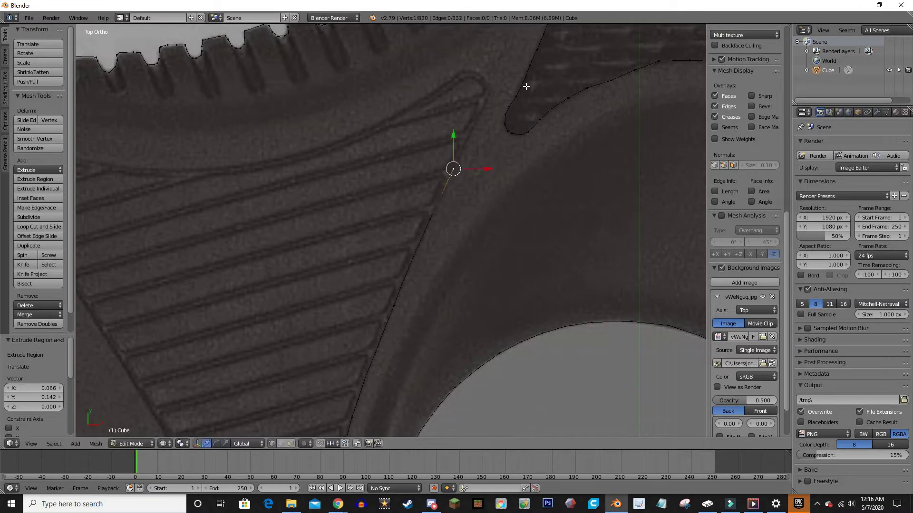
{"action": "key", "text": "e"}
{"action": "middle_click_drag", "start_coordinate": [525, 86], "coordinate": [484, 229], "text": "shift"}
{"action": "left_click", "coordinate": [438, 209]}
{"action": "middle_click_drag", "start_coordinate": [439, 209], "coordinate": [444, 220], "text": "shift"}
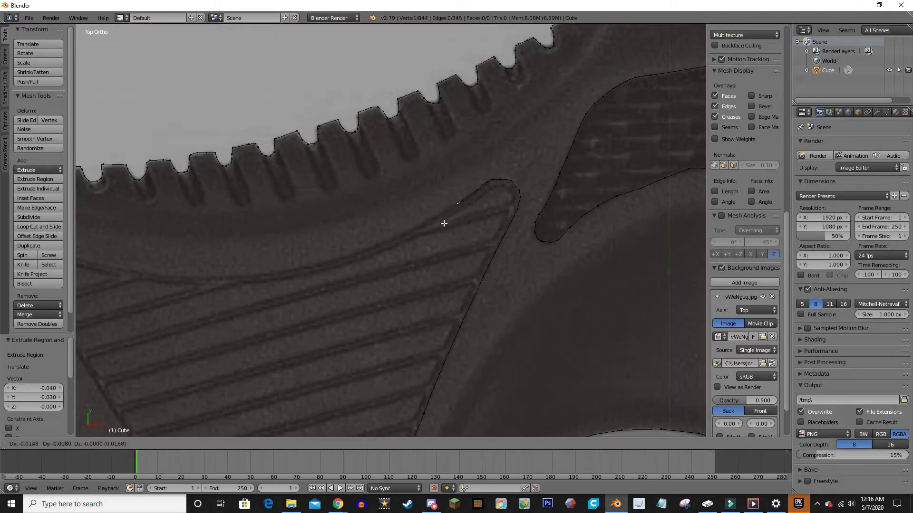
{"action": "key", "text": "e"}
{"action": "left_click", "coordinate": [434, 256]}
{"action": "mouse_move", "coordinate": [434, 257]}
{"action": "middle_mouse_down", "text": "shift"}
{"action": "mouse_move", "coordinate": [494, 271]}
{"action": "mouse_move", "coordinate": [414, 295]}
{"action": "mouse_move", "coordinate": [446, 289]}
{"action": "middle_mouse_up", "text": "shift"}
- Trace vertices around the panel tip and down its edge, then close the outline with an edge
{"action": "key", "text": "e"}
{"action": "left_click", "coordinate": [457, 287]}
{"action": "key", "text": "e"}
{"action": "key", "text": "e"}
{"action": "left_click", "coordinate": [398, 292]}
{"action": "key", "text": "e"}
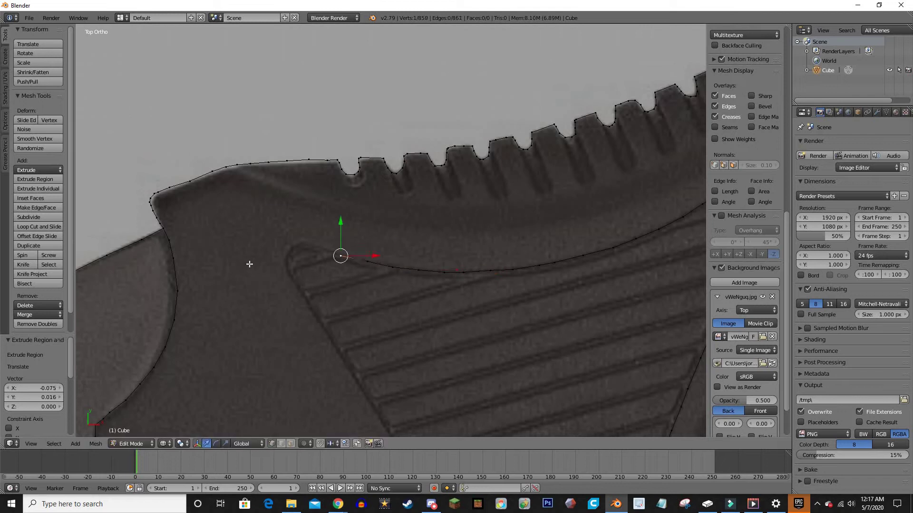
{"action": "key", "text": "e"}
{"action": "left_click", "coordinate": [378, 188]}
{"action": "key", "text": "e"}
{"action": "middle_click_drag", "start_coordinate": [377, 188], "coordinate": [347, 261], "text": "shift"}
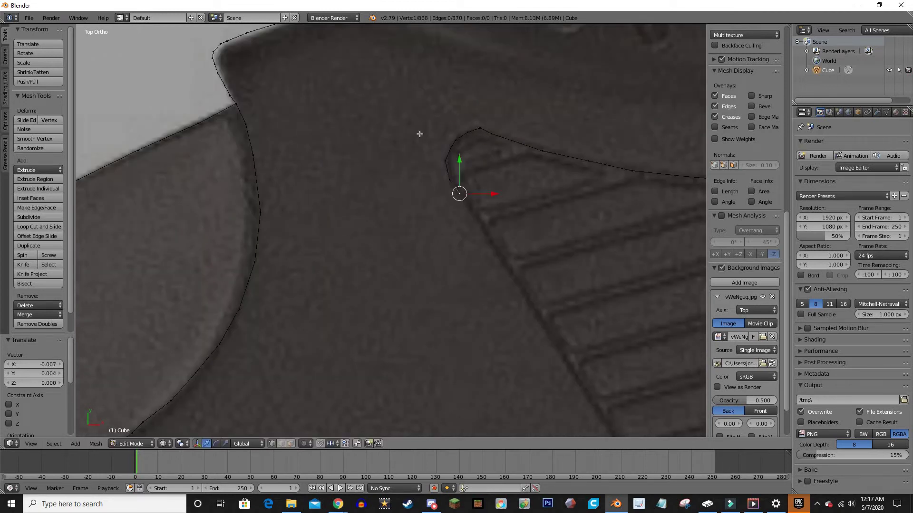
{"action": "key", "text": "e"}
{"action": "left_click", "coordinate": [432, 148]}
{"action": "key", "text": "e"}
{"action": "middle_click_drag", "start_coordinate": [431, 147], "coordinate": [472, 213], "text": "shift"}
{"action": "key", "text": "e"}
{"action": "left_click", "coordinate": [292, 160]}
{"action": "key", "text": "e"}
{"action": "scroll", "coordinate": [344, 223], "scroll_direction": "up", "scroll_amount": 2}
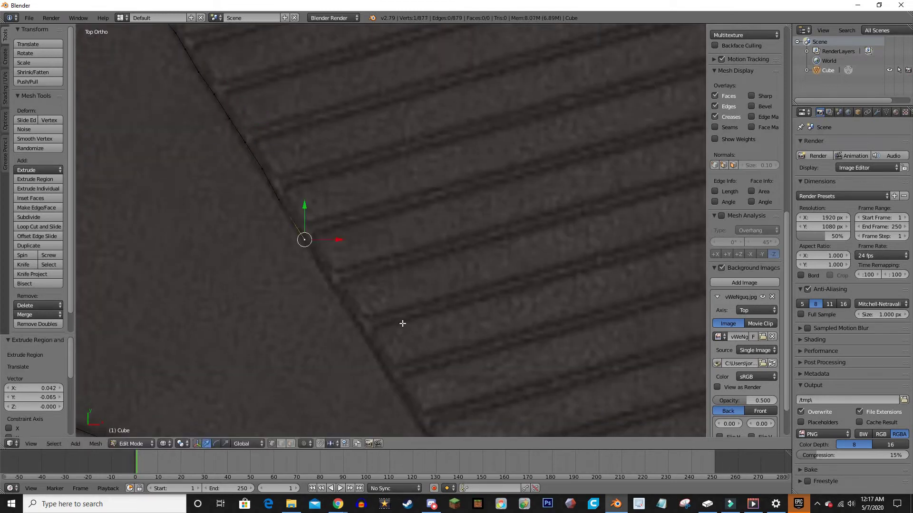
{"action": "scroll", "coordinate": [339, 192], "scroll_direction": "down", "scroll_amount": 3}
{"action": "key", "text": "e"}
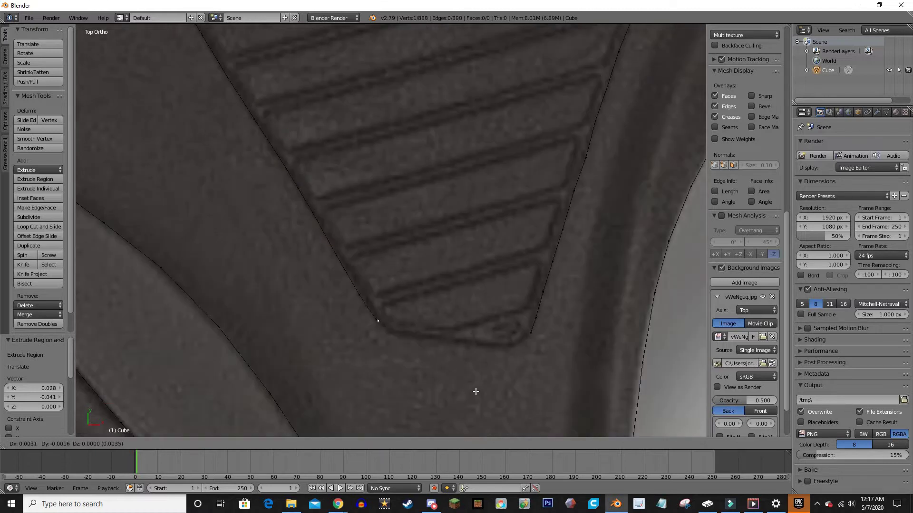
{"action": "key", "text": "f"}
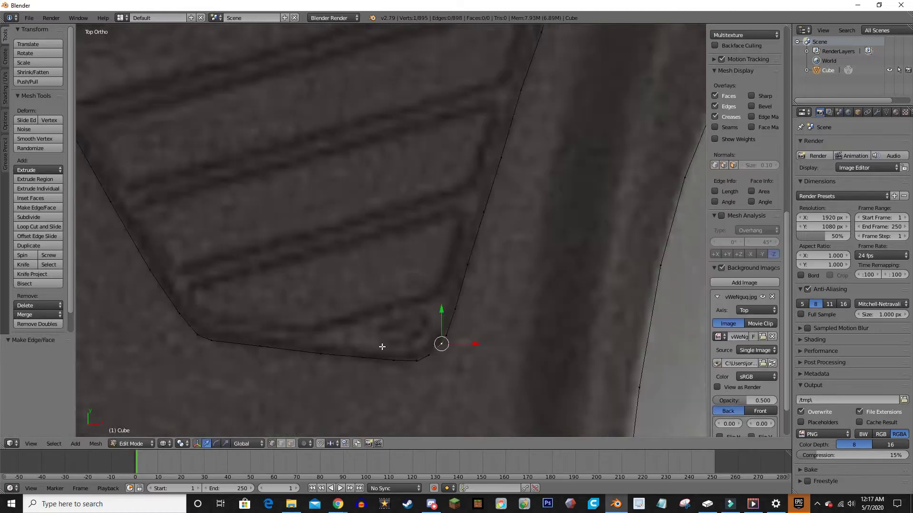
{"action": "scroll", "coordinate": [530, 288], "scroll_direction": "down", "scroll_amount": 6}
- Tilt the view, select the first remaining outline loop and fill it with a face
{"action": "middle_click_drag", "start_coordinate": [530, 288], "coordinate": [501, 257]}
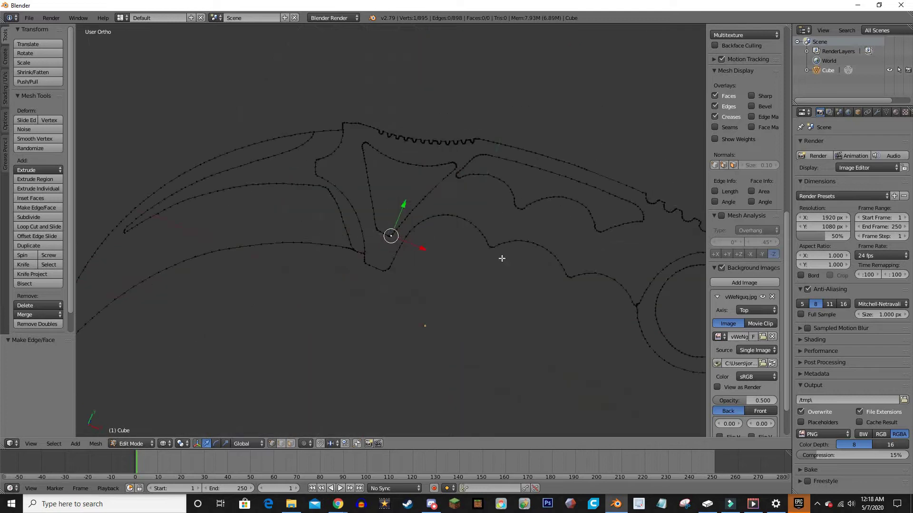
{"action": "scroll", "coordinate": [403, 264], "scroll_direction": "up", "scroll_amount": 3}
{"action": "scroll", "coordinate": [468, 352], "scroll_direction": "up", "scroll_amount": 4}
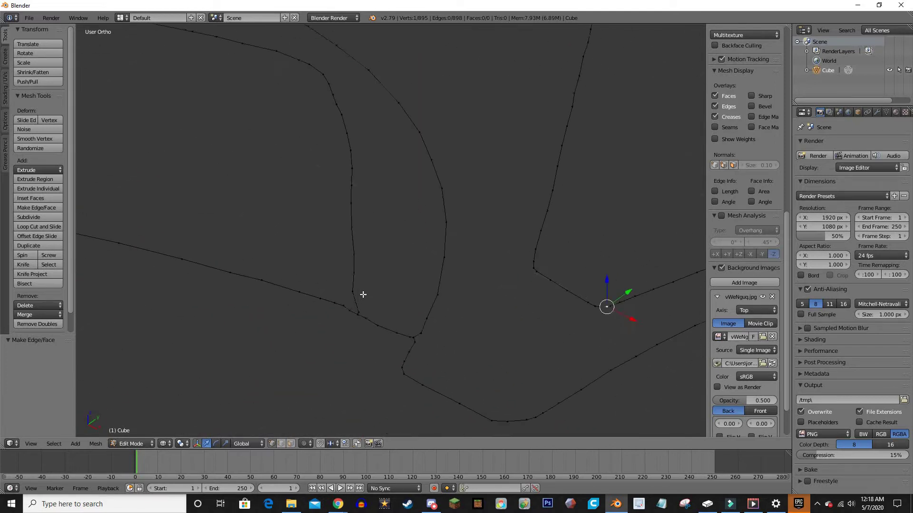
{"action": "middle_click_drag", "start_coordinate": [363, 295], "coordinate": [351, 299], "text": "shift"}
{"action": "right_click_drag", "start_coordinate": [350, 300], "coordinate": [354, 298]}
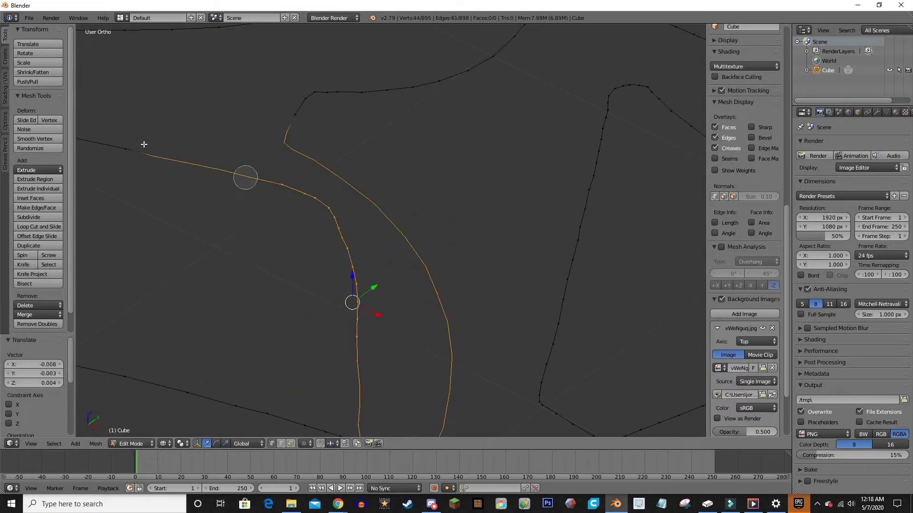
{"action": "scroll", "coordinate": [144, 144], "scroll_direction": "down", "scroll_amount": 3}
{"action": "mouse_move", "coordinate": [503, 251]}
{"action": "left_mouse_down"}
{"action": "mouse_move", "coordinate": [431, 244]}
{"action": "mouse_move", "coordinate": [458, 213]}
{"action": "left_mouse_up"}
{"action": "scroll", "coordinate": [550, 204], "scroll_direction": "up", "scroll_amount": 3}
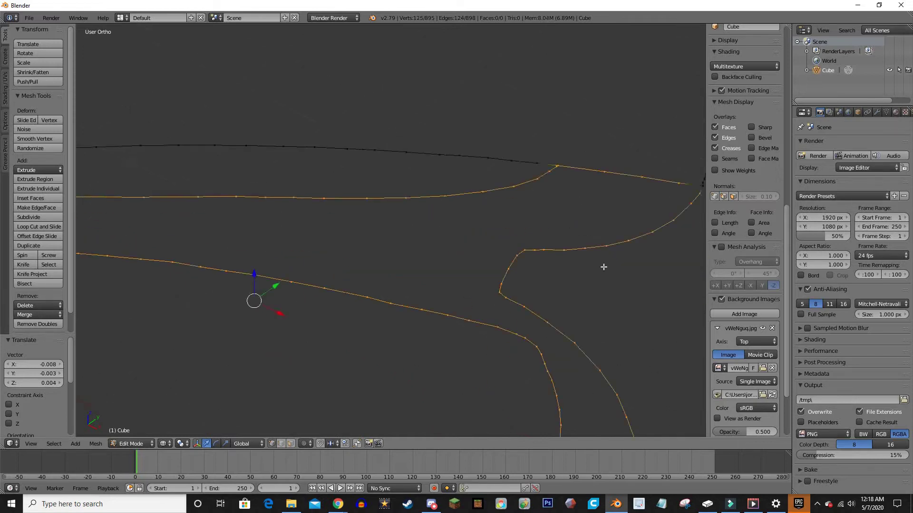
{"action": "scroll", "coordinate": [604, 267], "scroll_direction": "down", "scroll_amount": 3}
{"action": "key", "text": "f"}
- Connect the new face to the inner outline, then fill the adjoining outline section
{"action": "scroll", "coordinate": [581, 257], "scroll_direction": "up", "scroll_amount": 3}
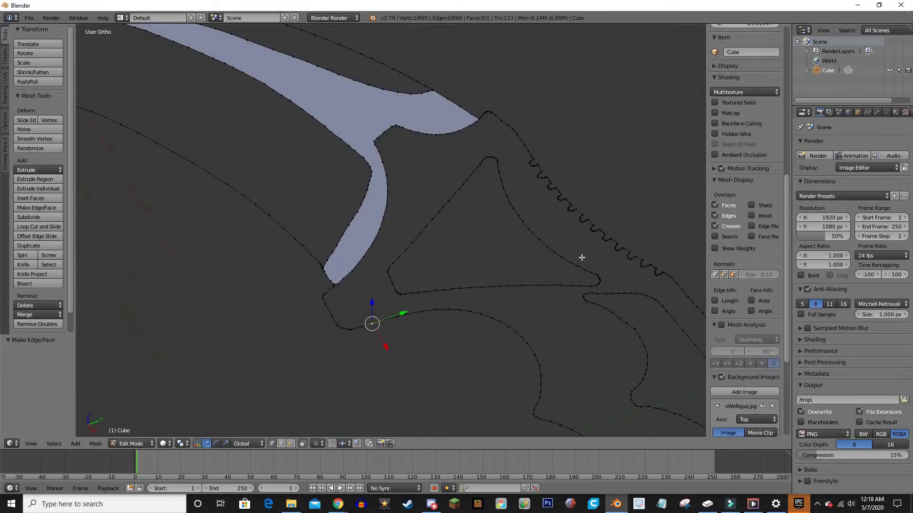
{"action": "scroll", "coordinate": [397, 320], "scroll_direction": "up", "scroll_amount": 3}
{"action": "scroll", "coordinate": [499, 239], "scroll_direction": "down", "scroll_amount": 3}
{"action": "key", "text": "f"}
{"action": "scroll", "coordinate": [407, 185], "scroll_direction": "up", "scroll_amount": 2}
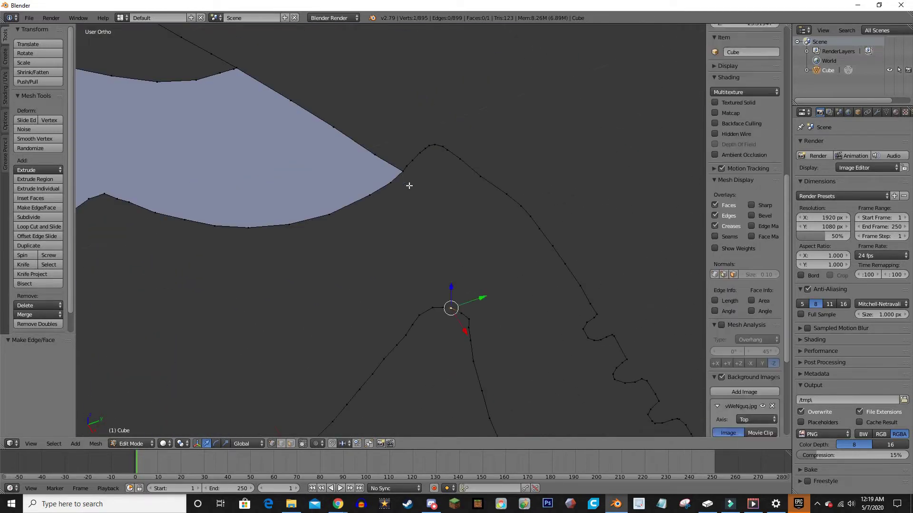
{"action": "right_click", "coordinate": [307, 368]}
{"action": "scroll", "coordinate": [387, 219], "scroll_direction": "up", "scroll_amount": 3}
{"action": "scroll", "coordinate": [363, 333], "scroll_direction": "down", "scroll_amount": 2}
{"action": "right_click", "coordinate": [362, 273], "text": "ctrl"}
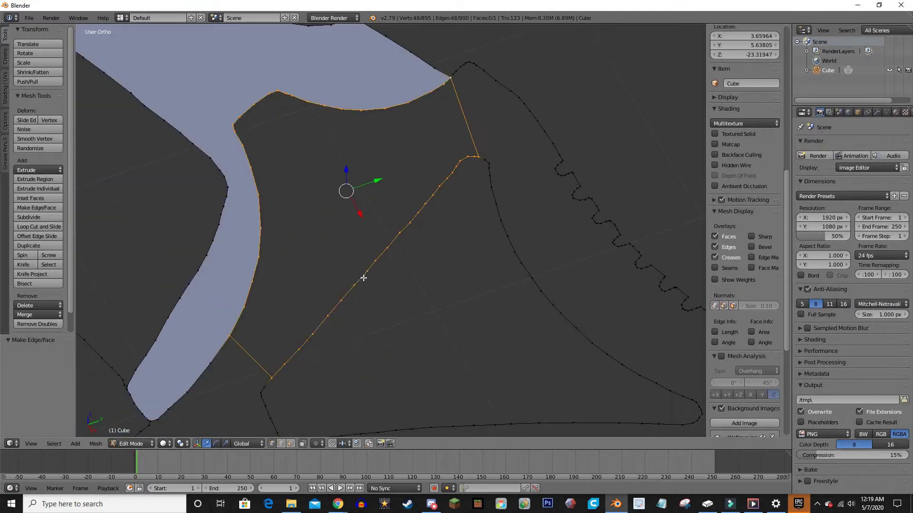
{"action": "key", "text": "f"}
- Fill the next outline path and a small outline segment beside it
{"action": "scroll", "coordinate": [388, 210], "scroll_direction": "down", "scroll_amount": 2}
{"action": "scroll", "coordinate": [485, 251], "scroll_direction": "up", "scroll_amount": 3}
{"action": "scroll", "coordinate": [438, 198], "scroll_direction": "down", "scroll_amount": 2}
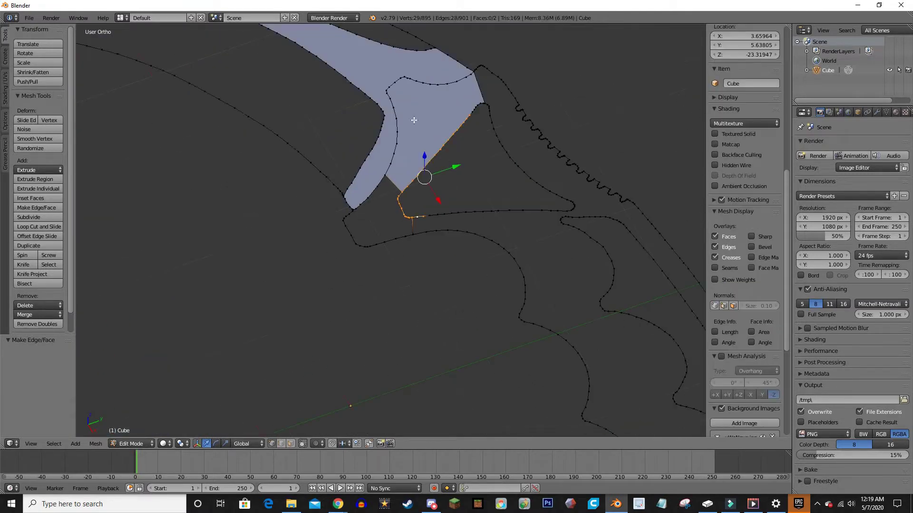
{"action": "right_click", "coordinate": [462, 220]}
{"action": "right_click", "coordinate": [362, 230], "text": "ctrl"}
{"action": "key", "text": "f"}
{"action": "scroll", "coordinate": [366, 240], "scroll_direction": "up", "scroll_amount": 3}
{"action": "right_click", "coordinate": [371, 235], "text": "ctrl"}
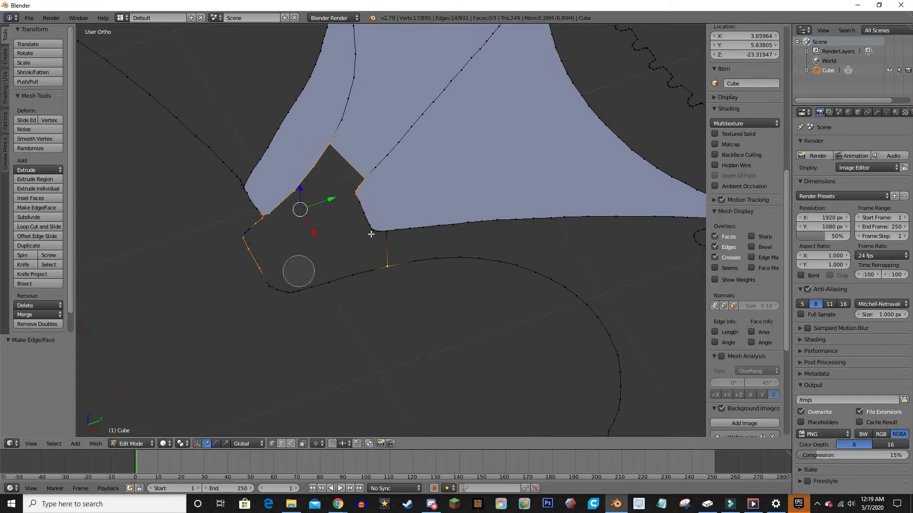
{"action": "key", "text": "f"}
{"action": "scroll", "coordinate": [402, 340], "scroll_direction": "down", "scroll_amount": 2}
- Fill the edge path along the upper face and the following outline section
{"action": "right_click", "coordinate": [481, 261]}
{"action": "right_click", "coordinate": [479, 228], "text": "ctrl"}
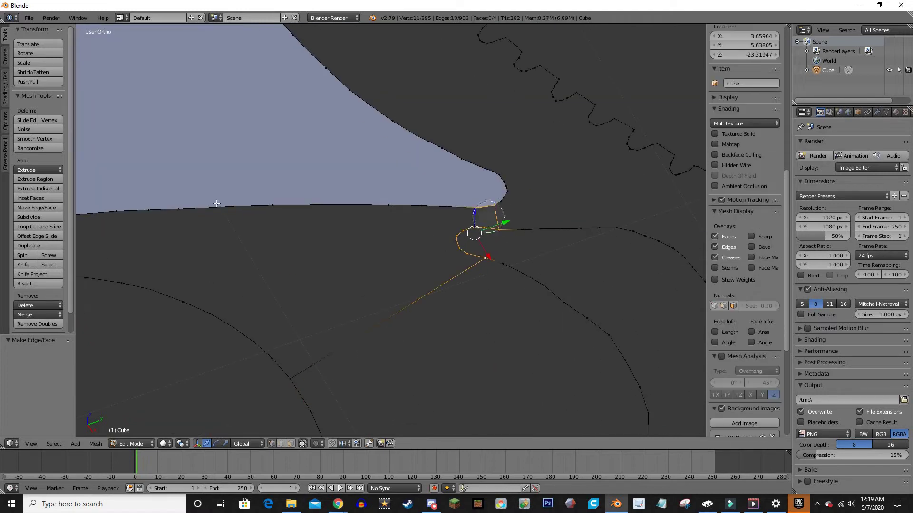
{"action": "scroll", "coordinate": [568, 319], "scroll_direction": "up", "scroll_amount": 2}
{"action": "key", "text": "f"}
{"action": "scroll", "coordinate": [356, 251], "scroll_direction": "down", "scroll_amount": 2}
{"action": "scroll", "coordinate": [489, 305], "scroll_direction": "down", "scroll_amount": 3}
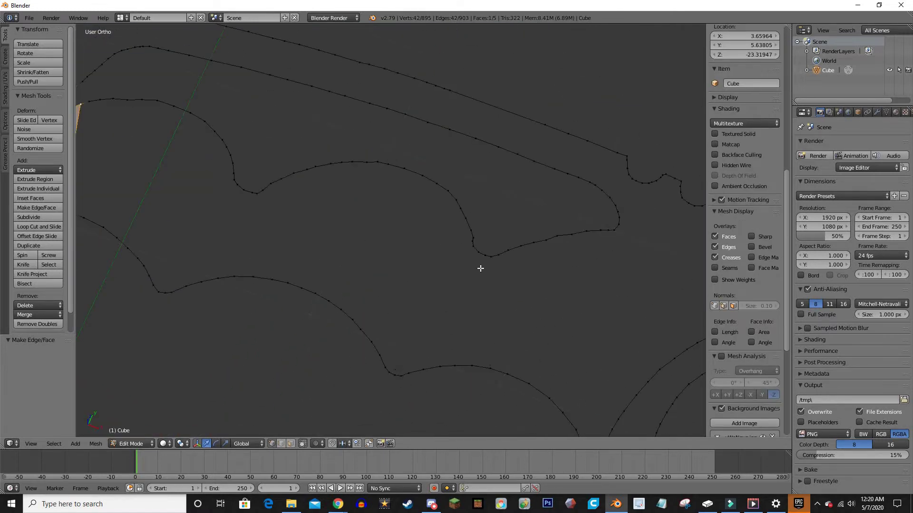
{"action": "right_click", "coordinate": [453, 245]}
{"action": "right_click", "coordinate": [448, 310], "text": "ctrl"}
{"action": "scroll", "coordinate": [371, 295], "scroll_direction": "up", "scroll_amount": 2}
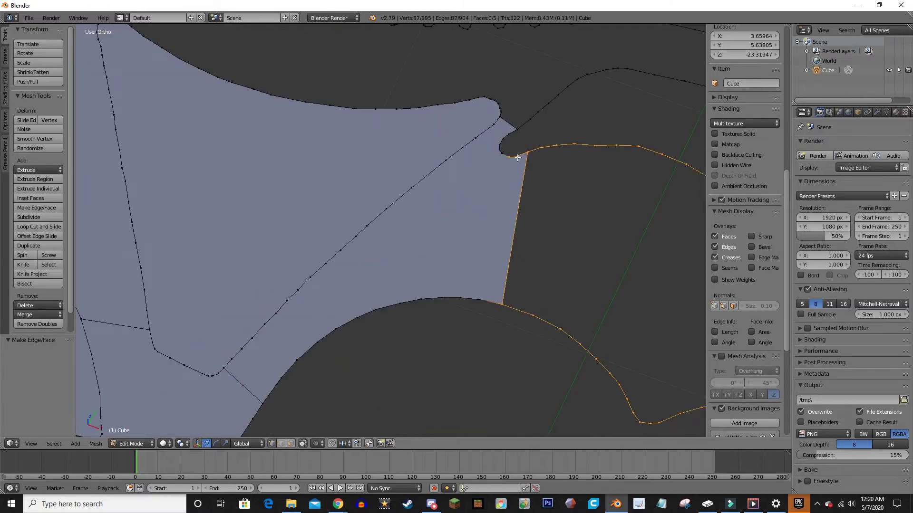
{"action": "key", "text": "f"}
{"action": "scroll", "coordinate": [408, 305], "scroll_direction": "down", "scroll_amount": 2}
- Select the next outline section along the handle and fill it with a face
{"action": "scroll", "coordinate": [462, 269], "scroll_direction": "up", "scroll_amount": 2}
{"action": "right_click", "coordinate": [401, 159]}
{"action": "right_click", "coordinate": [481, 251], "text": "ctrl"}
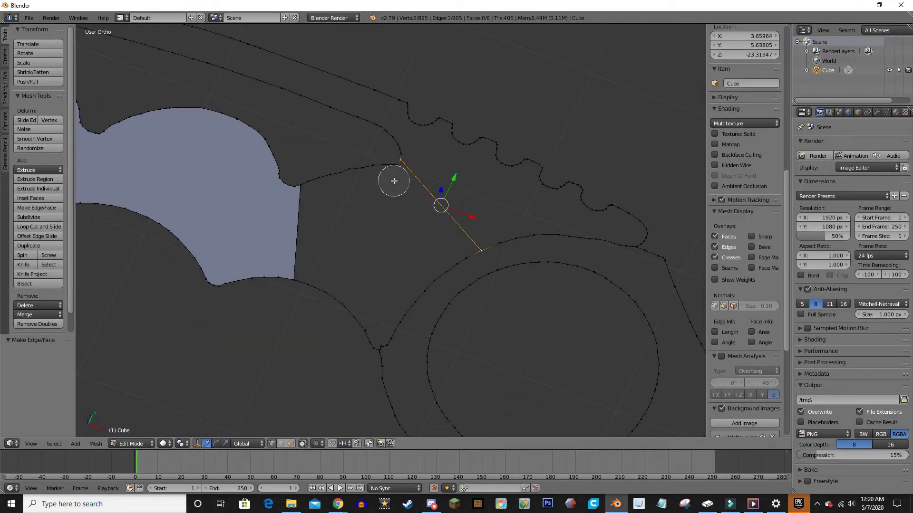
{"action": "scroll", "coordinate": [437, 149], "scroll_direction": "up", "scroll_amount": 2}
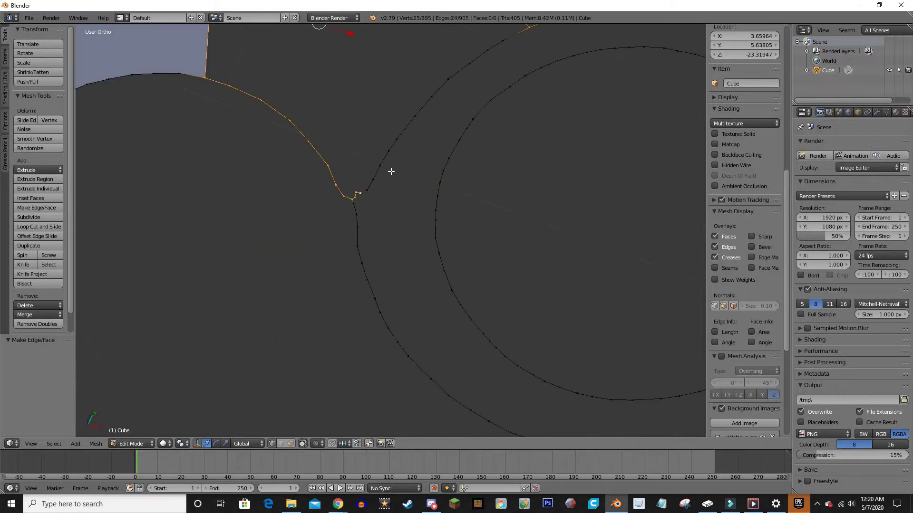
{"action": "key", "text": "f"}
{"action": "scroll", "coordinate": [409, 211], "scroll_direction": "down", "scroll_amount": 2}
- Fill two further outline sections, including one on the far right of the knife
{"action": "right_click", "coordinate": [423, 309]}
{"action": "right_click", "coordinate": [384, 277], "text": "ctrl"}
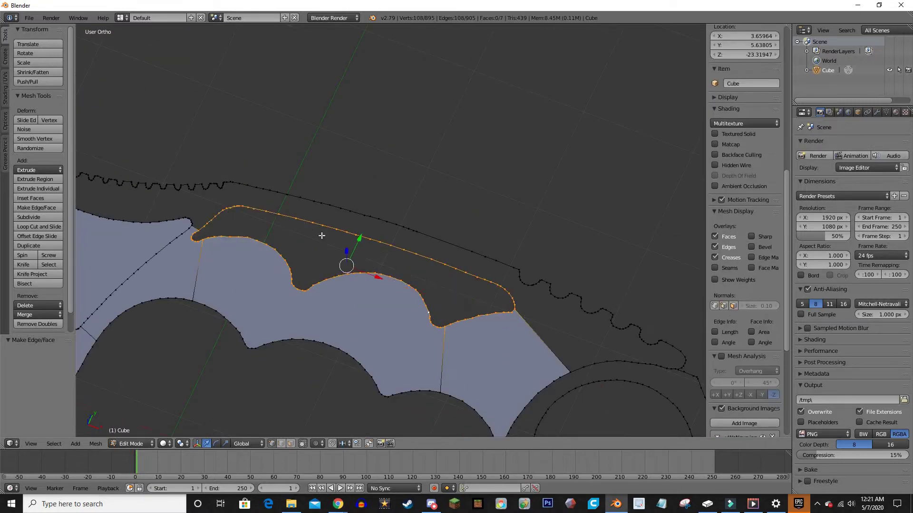
{"action": "key", "text": "f"}
{"action": "scroll", "coordinate": [321, 236], "scroll_direction": "down", "scroll_amount": 2}
{"action": "right_click", "coordinate": [622, 223]}
{"action": "right_click", "coordinate": [620, 263], "text": "ctrl"}
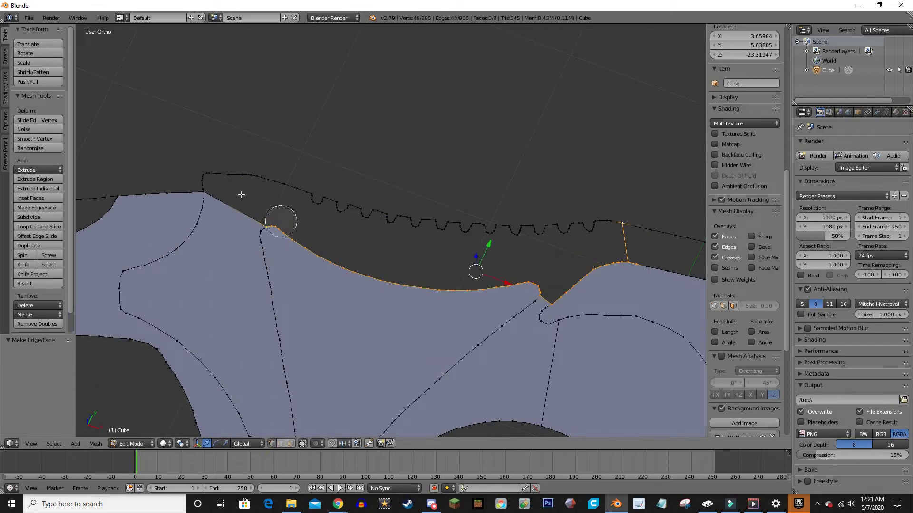
{"action": "scroll", "coordinate": [613, 217], "scroll_direction": "down", "scroll_amount": 2}
{"action": "key", "text": "f"}
{"action": "scroll", "coordinate": [463, 269], "scroll_direction": "up", "scroll_amount": 3}
- Select the wavy serrated spine outline and fill it with a face
{"action": "right_click", "coordinate": [497, 295]}
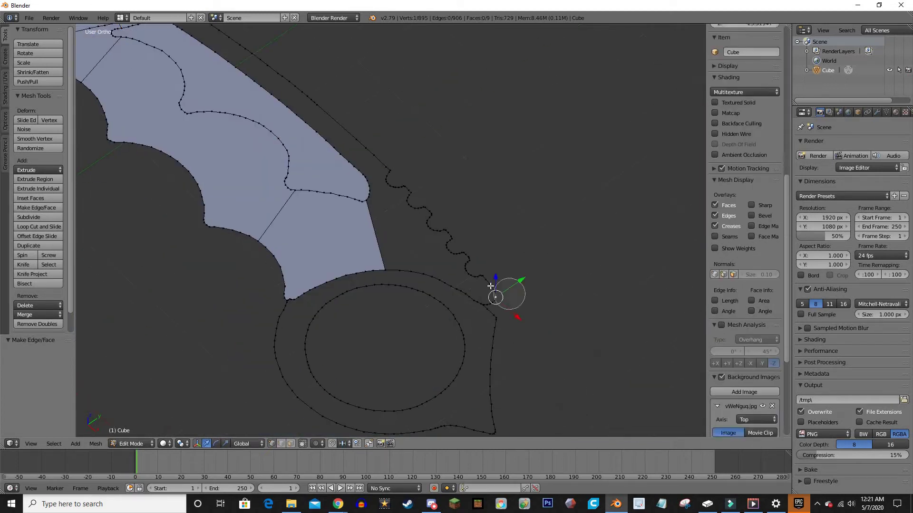
{"action": "scroll", "coordinate": [506, 292], "scroll_direction": "up", "scroll_amount": 2}
{"action": "scroll", "coordinate": [452, 297], "scroll_direction": "down", "scroll_amount": 2}
{"action": "scroll", "coordinate": [484, 320], "scroll_direction": "down", "scroll_amount": 1}
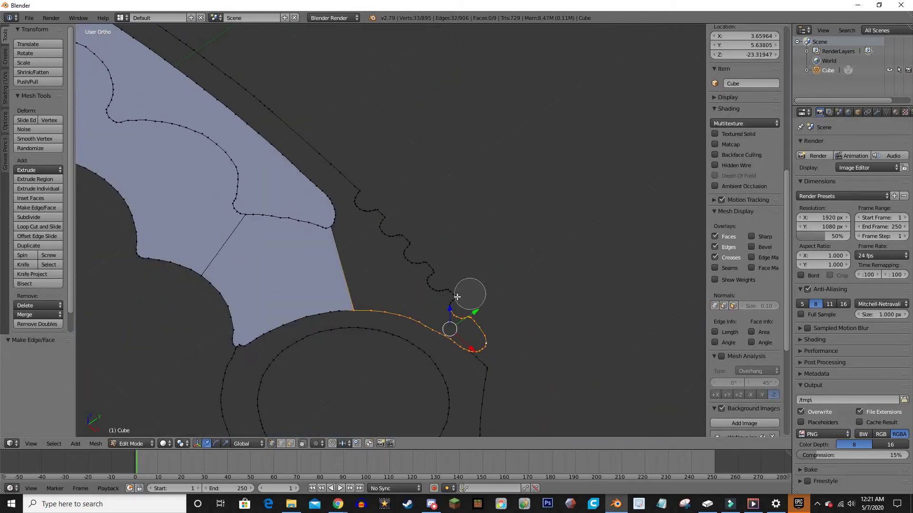
{"action": "right_click", "coordinate": [330, 185], "text": "ctrl"}
{"action": "middle_click_drag", "start_coordinate": [330, 185], "coordinate": [509, 283], "text": "shift"}
{"action": "scroll", "coordinate": [385, 192], "scroll_direction": "up", "scroll_amount": 2}
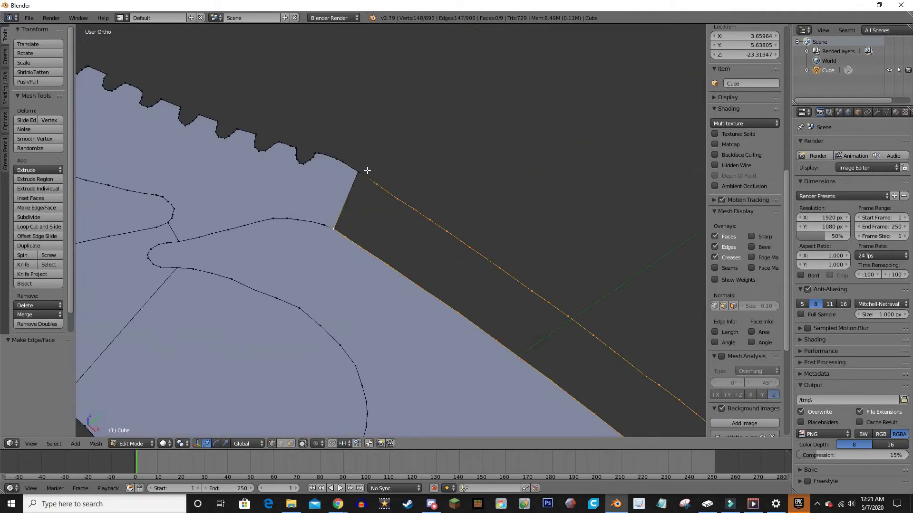
{"action": "scroll", "coordinate": [453, 231], "scroll_direction": "down", "scroll_amount": 3}
{"action": "key", "text": "f"}
- Circle-select vertices along a section of the ring and fill it
{"action": "right_click", "coordinate": [434, 231]}
{"action": "mouse_move", "coordinate": [452, 231]}
{"action": "middle_mouse_down", "text": "shift"}
{"action": "mouse_move", "coordinate": [434, 230]}
{"action": "mouse_move", "coordinate": [409, 200]}
{"action": "middle_mouse_up", "text": "shift"}
{"action": "right_click", "coordinate": [408, 201]}
{"action": "scroll", "coordinate": [409, 200], "scroll_direction": "up", "scroll_amount": 2}
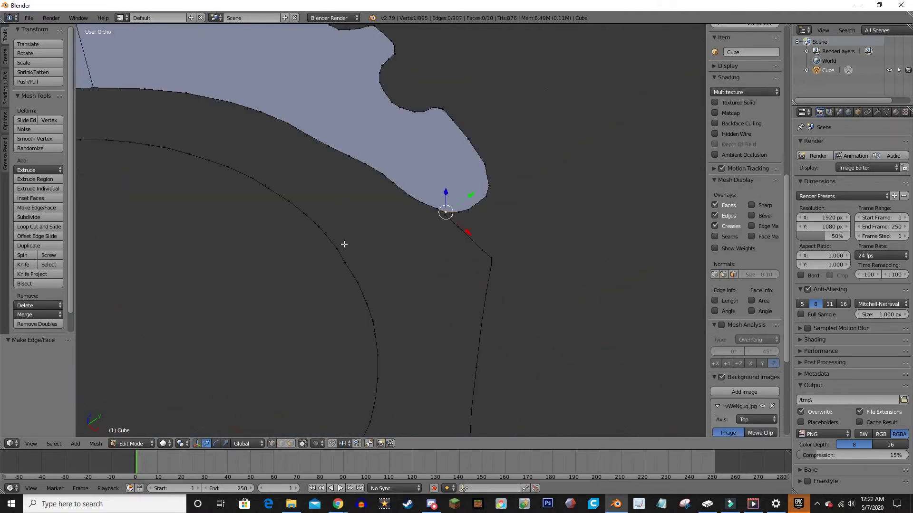
{"action": "scroll", "coordinate": [369, 251], "scroll_direction": "down", "scroll_amount": 2}
{"action": "key", "text": "c"}
{"action": "left_click_drag", "start_coordinate": [369, 251], "coordinate": [388, 348]}
{"action": "key", "text": "f"}
- Fill the remaining arc of the ring and nudge a vertex to close a gap
{"action": "middle_click_drag", "start_coordinate": [384, 291], "coordinate": [545, 250], "text": "shift"}
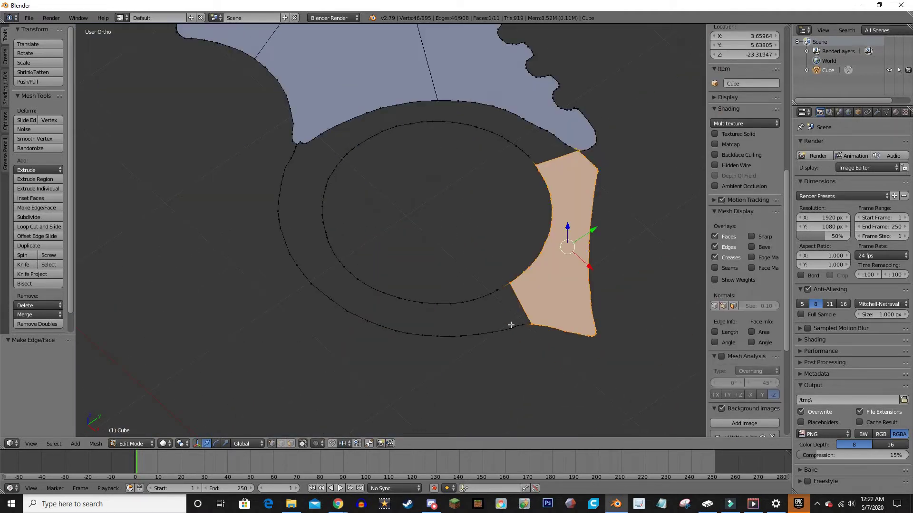
{"action": "key", "text": "a"}
{"action": "key", "text": "c"}
{"action": "left_click_drag", "start_coordinate": [518, 304], "coordinate": [364, 305]}
{"action": "left_click_drag", "start_coordinate": [517, 153], "coordinate": [532, 162]}
{"action": "scroll", "coordinate": [401, 210], "scroll_direction": "up", "scroll_amount": 3}
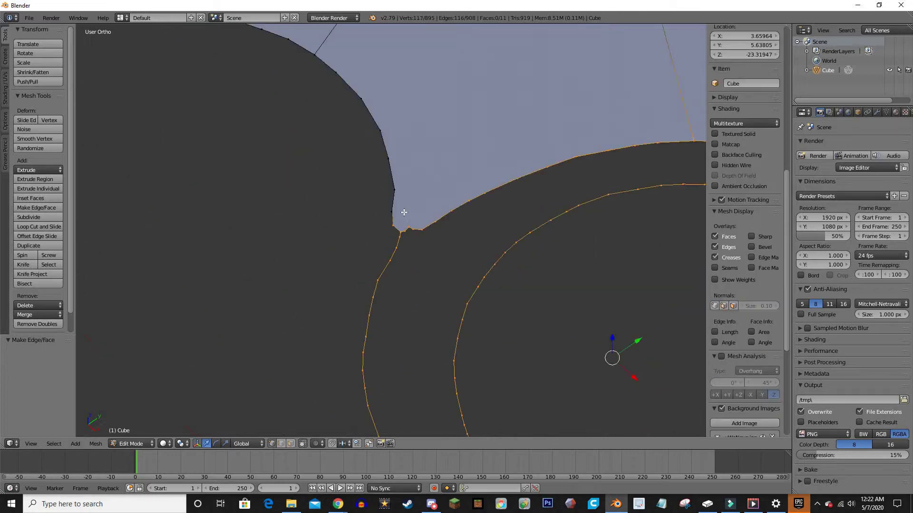
{"action": "scroll", "coordinate": [566, 220], "scroll_direction": "down", "scroll_amount": 3}
{"action": "key", "text": "1"}
{"action": "scroll", "coordinate": [489, 286], "scroll_direction": "up", "scroll_amount": 4}
{"action": "key", "text": "f"}
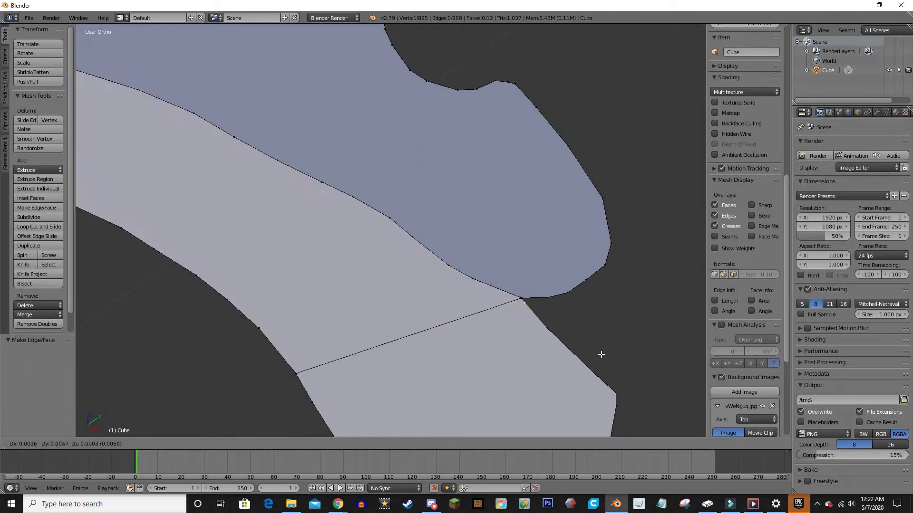
{"action": "scroll", "coordinate": [601, 354], "scroll_direction": "down", "scroll_amount": 3}
{"action": "right_click_drag", "start_coordinate": [403, 236], "coordinate": [404, 235]}
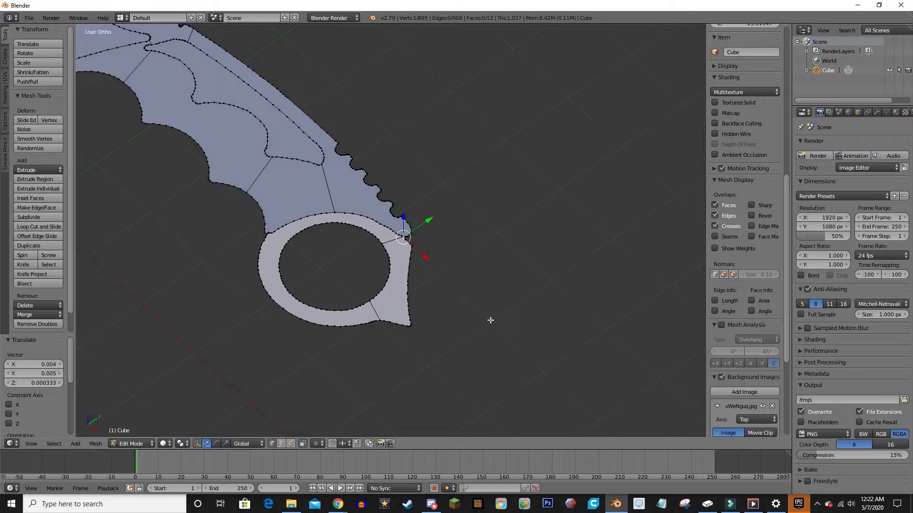
{"action": "scroll", "coordinate": [491, 320], "scroll_direction": "down", "scroll_amount": 4}
- Orbit around the knife and circle-select vertices along the blade edge
{"action": "mouse_move", "coordinate": [326, 246]}
{"action": "middle_mouse_down"}
{"action": "mouse_move", "coordinate": [320, 228]}
{"action": "mouse_move", "coordinate": [362, 247]}
{"action": "middle_mouse_up"}
{"action": "scroll", "coordinate": [451, 266], "scroll_direction": "up", "scroll_amount": 5}
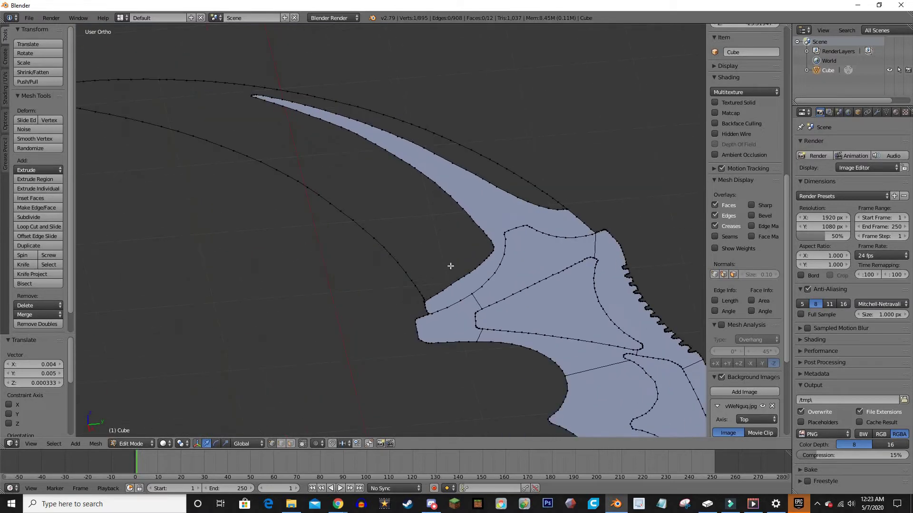
{"action": "scroll", "coordinate": [450, 266], "scroll_direction": "up", "scroll_amount": 5}
{"action": "scroll", "coordinate": [436, 238], "scroll_direction": "up", "scroll_amount": 2}
{"action": "key", "text": "c"}
{"action": "left_click", "coordinate": [349, 291]}
{"action": "left_click_drag", "start_coordinate": [331, 279], "coordinate": [279, 133]}
- Select both outer curves of the blade tip and fill the gap between them
{"action": "key", "text": "Escape"}
{"action": "scroll", "coordinate": [480, 239], "scroll_direction": "down", "scroll_amount": 3}
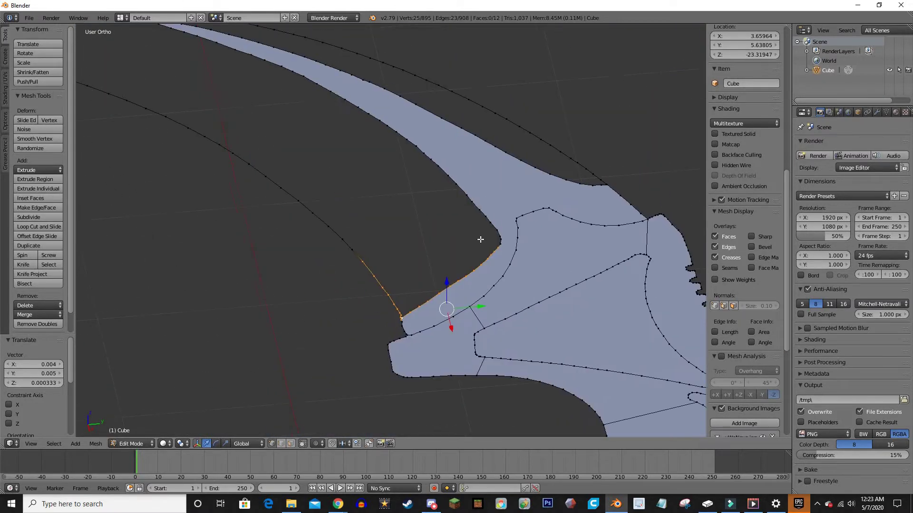
{"action": "scroll", "coordinate": [391, 174], "scroll_direction": "down", "scroll_amount": 3}
{"action": "key", "text": "c"}
{"action": "left_click_drag", "start_coordinate": [204, 177], "coordinate": [490, 270]}
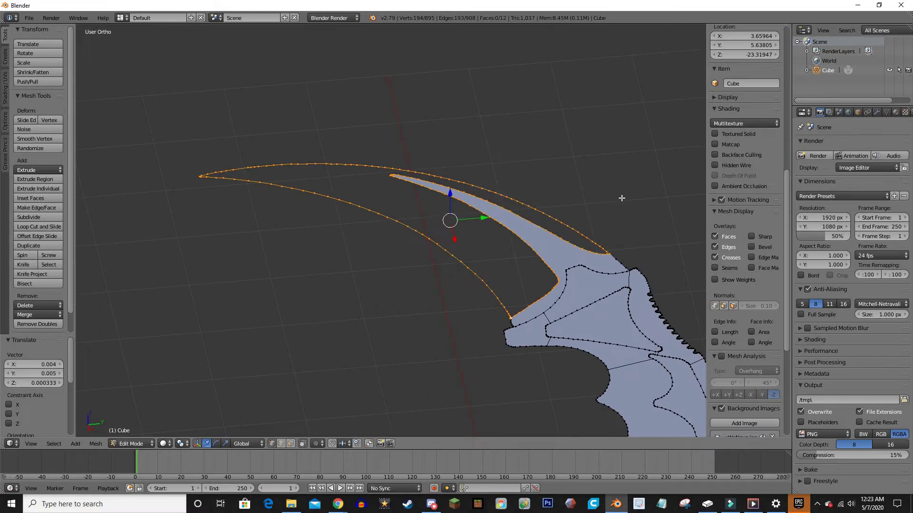
{"action": "key", "text": "f"}
{"action": "scroll", "coordinate": [440, 248], "scroll_direction": "down", "scroll_amount": 2}
- Clear the selection, then select the handle's curved and bottom edges and paint-select its faces
{"action": "key", "text": "a"}
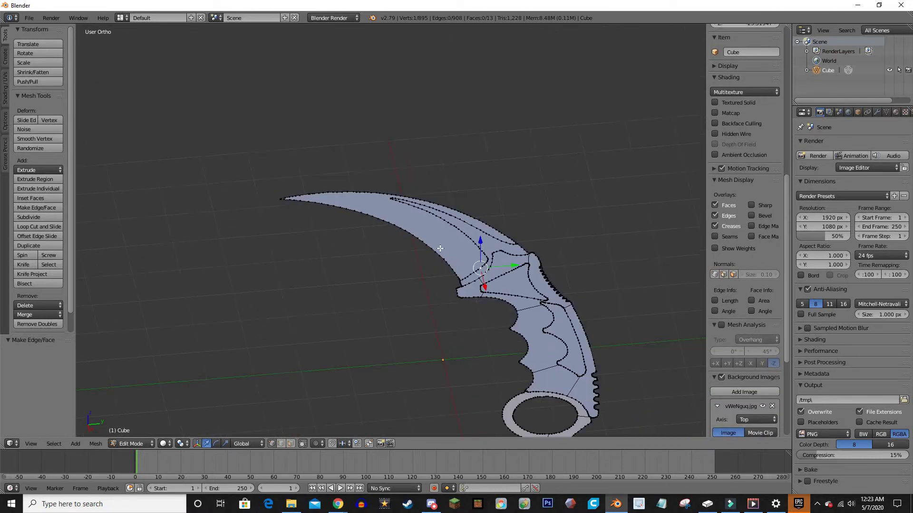
{"action": "scroll", "coordinate": [440, 249], "scroll_direction": "up", "scroll_amount": 4}
{"action": "scroll", "coordinate": [428, 237], "scroll_direction": "down", "scroll_amount": 5}
{"action": "scroll", "coordinate": [389, 255], "scroll_direction": "up", "scroll_amount": 7}
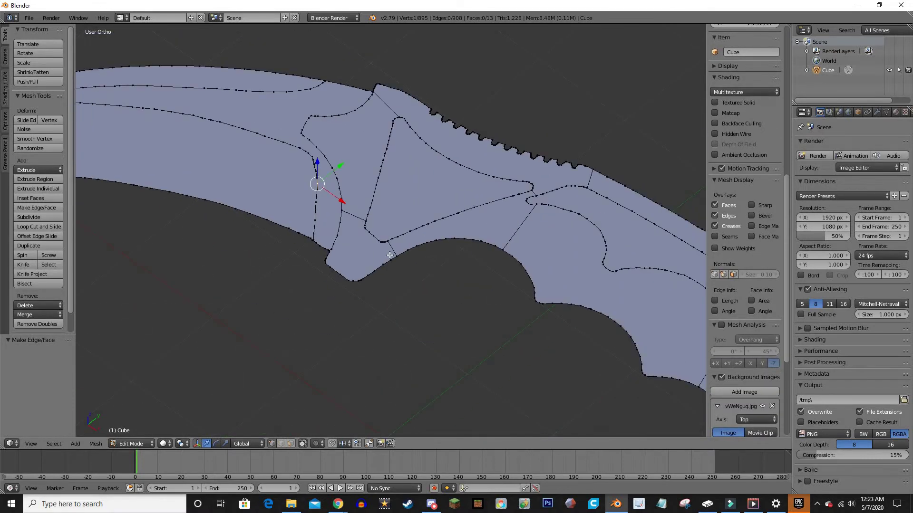
{"action": "scroll", "coordinate": [348, 277], "scroll_direction": "up", "scroll_amount": 3}
{"action": "left_click_drag", "start_coordinate": [452, 265], "coordinate": [444, 112]}
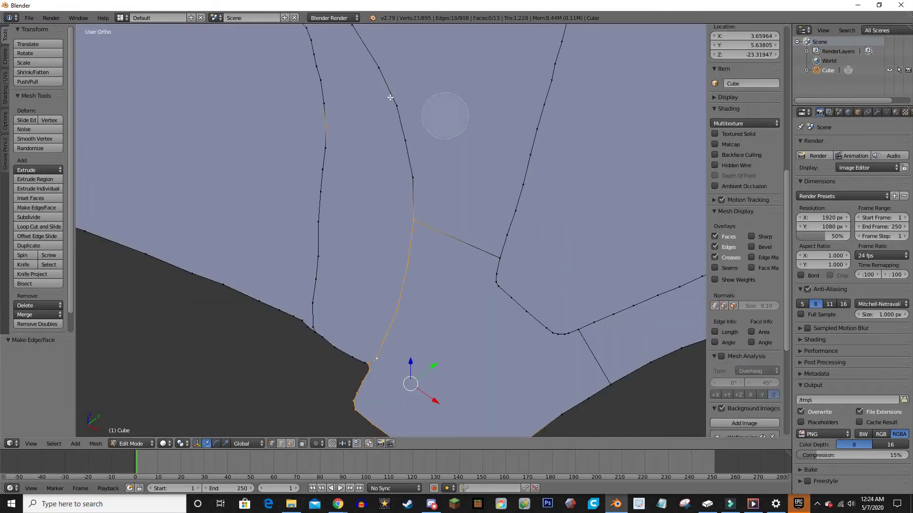
{"action": "scroll", "coordinate": [385, 215], "scroll_direction": "down", "scroll_amount": 3}
{"action": "scroll", "coordinate": [417, 251], "scroll_direction": "up", "scroll_amount": 3}
{"action": "key", "text": "c"}
{"action": "left_click", "coordinate": [338, 266]}
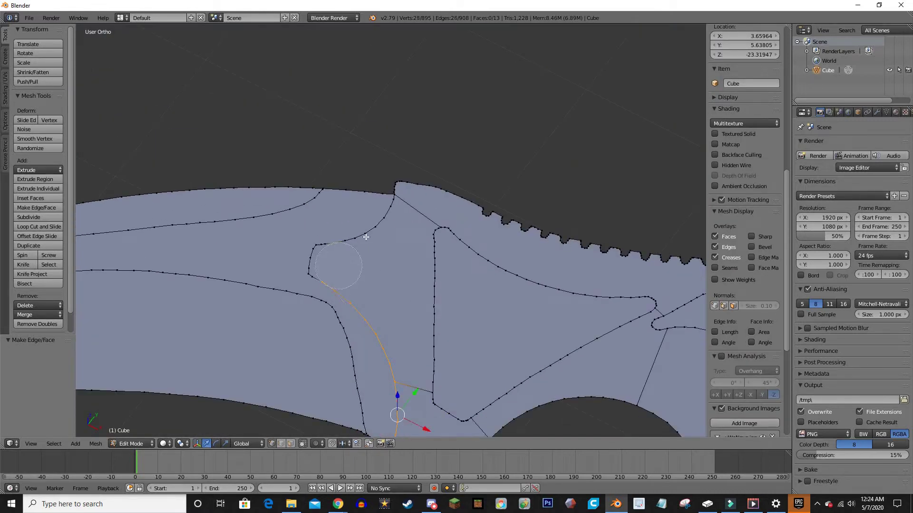
{"action": "scroll", "coordinate": [416, 185], "scroll_direction": "down", "scroll_amount": 3}
{"action": "scroll", "coordinate": [261, 224], "scroll_direction": "down", "scroll_amount": 2}
{"action": "left_click_drag", "start_coordinate": [261, 223], "coordinate": [480, 259]}
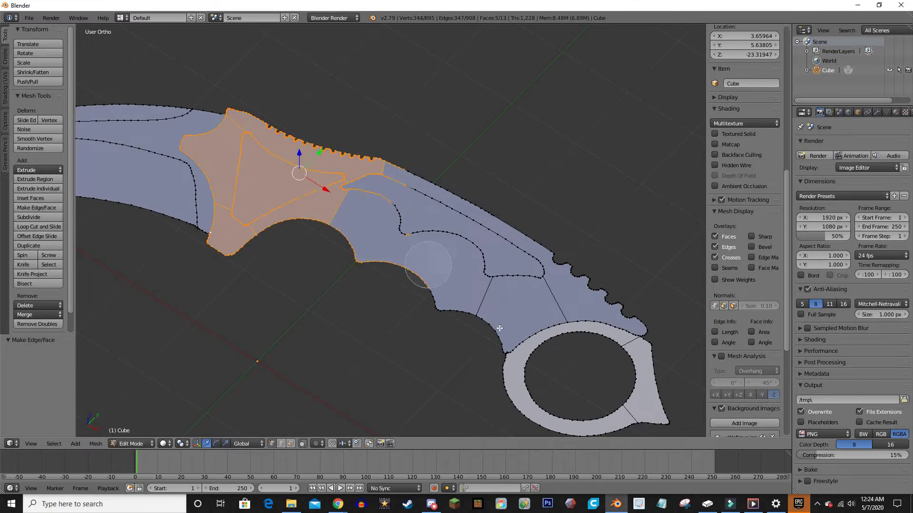
{"action": "key", "text": "Escape"}
{"action": "scroll", "coordinate": [367, 179], "scroll_direction": "up", "scroll_amount": 2}
{"action": "scroll", "coordinate": [336, 239], "scroll_direction": "up", "scroll_amount": 3}
{"action": "scroll", "coordinate": [310, 259], "scroll_direction": "up", "scroll_amount": 2}
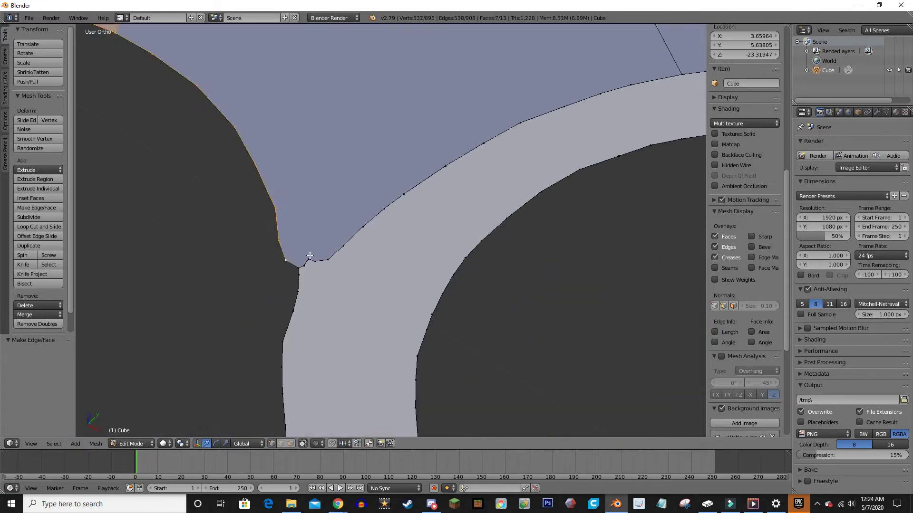
- Reposition the vertex at the ring joint and check it against the reference in top view
{"action": "right_click", "coordinate": [331, 262]}
{"action": "key", "text": "g"}
{"action": "left_click", "coordinate": [316, 266]}
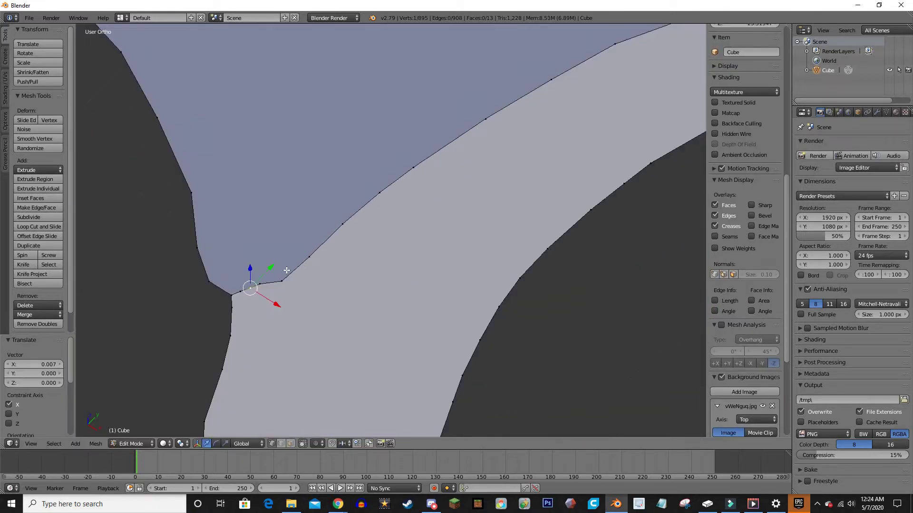
{"action": "key", "text": "KP_7"}
{"action": "scroll", "coordinate": [333, 285], "scroll_direction": "down", "scroll_amount": 3}
{"action": "scroll", "coordinate": [372, 329], "scroll_direction": "up", "scroll_amount": 4}
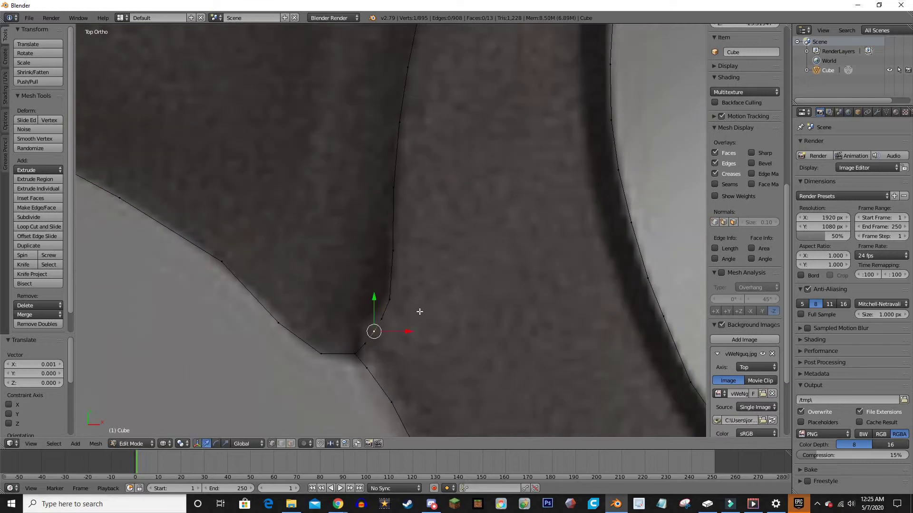
- Add the remaining handle edge vertices and faces near the blade to the selection
{"action": "middle_click_drag", "start_coordinate": [420, 312], "coordinate": [380, 266]}
{"action": "scroll", "coordinate": [380, 267], "scroll_direction": "up", "scroll_amount": 2}
{"action": "right_click", "coordinate": [373, 309], "text": "alt"}
{"action": "scroll", "coordinate": [278, 238], "scroll_direction": "down", "scroll_amount": 1}
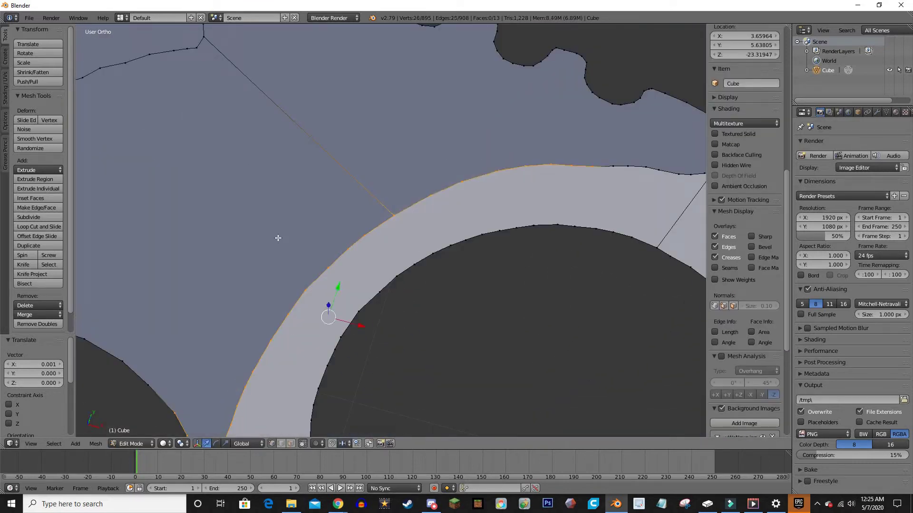
{"action": "scroll", "coordinate": [278, 238], "scroll_direction": "down", "scroll_amount": 2}
{"action": "scroll", "coordinate": [194, 95], "scroll_direction": "down", "scroll_amount": 2}
{"action": "scroll", "coordinate": [193, 181], "scroll_direction": "down", "scroll_amount": 2}
{"action": "key", "text": "c"}
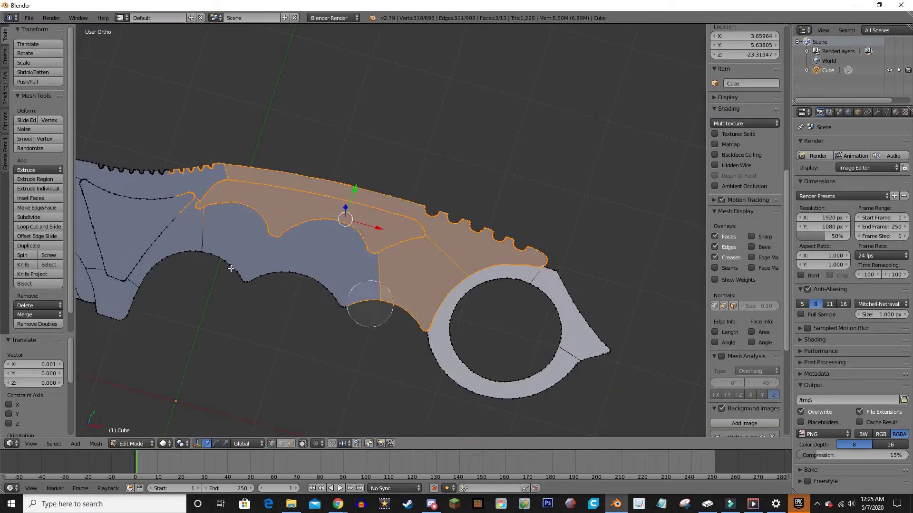
{"action": "scroll", "coordinate": [340, 292], "scroll_direction": "up", "scroll_amount": 3}
{"action": "middle_click_drag", "start_coordinate": [340, 291], "coordinate": [402, 253], "text": "shift"}
{"action": "scroll", "coordinate": [401, 253], "scroll_direction": "down", "scroll_amount": 3}
{"action": "left_click_drag", "start_coordinate": [401, 253], "coordinate": [410, 221]}
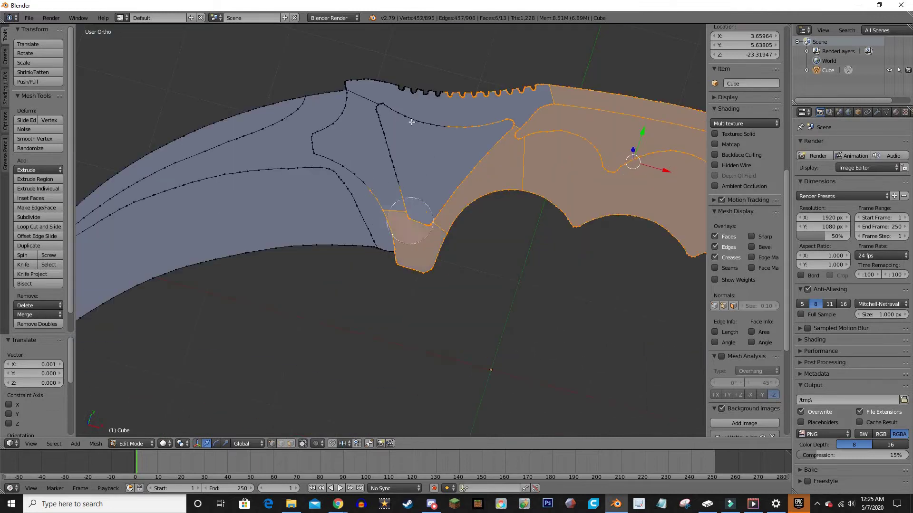
{"action": "left_click_drag", "start_coordinate": [411, 122], "coordinate": [428, 142]}
{"action": "scroll", "coordinate": [428, 143], "scroll_direction": "up", "scroll_amount": 3}
{"action": "scroll", "coordinate": [386, 403], "scroll_direction": "down", "scroll_amount": 2}
{"action": "middle_click_drag", "start_coordinate": [385, 369], "coordinate": [396, 106], "text": "shift"}
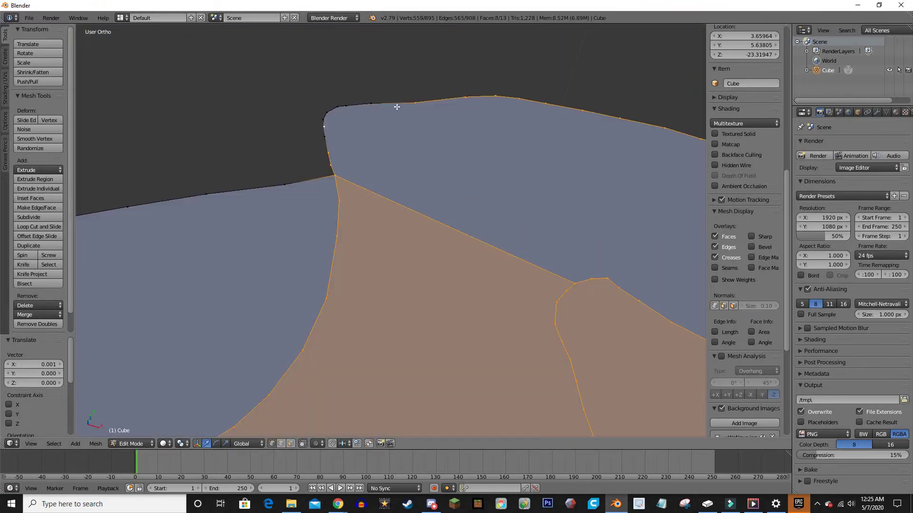
{"action": "scroll", "coordinate": [396, 106], "scroll_direction": "down", "scroll_amount": 5}
- Extrude the selected handle faces to thicken the handle
{"action": "key", "text": "e"}
{"action": "mouse_move", "coordinate": [396, 190]}
{"action": "middle_mouse_down"}
{"action": "mouse_move", "coordinate": [523, 295]}
{"action": "mouse_move", "coordinate": [428, 247]}
{"action": "middle_mouse_up"}
{"action": "left_click", "coordinate": [545, 318]}
{"action": "scroll", "coordinate": [545, 318], "scroll_direction": "up", "scroll_amount": 3}
- Shift the extruded handle faces along Z and inspect the thickened handle
{"action": "scroll", "coordinate": [406, 312], "scroll_direction": "down", "scroll_amount": 2}
{"action": "key", "text": "g"}
{"action": "key", "text": "z"}
{"action": "left_click", "coordinate": [406, 311]}
{"action": "middle_click_drag", "start_coordinate": [405, 311], "coordinate": [483, 389]}
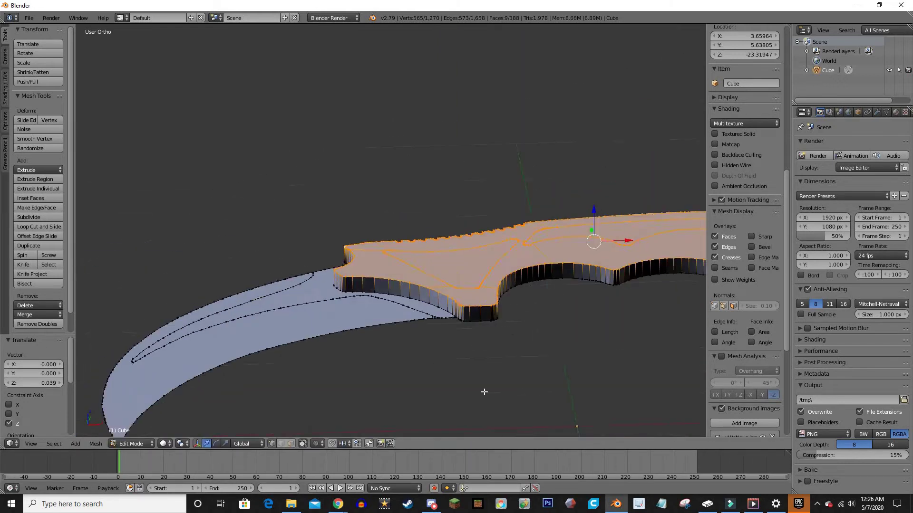
{"action": "scroll", "coordinate": [483, 389], "scroll_direction": "up", "scroll_amount": 5}
{"action": "key", "text": "z"}
- Select the blade's outline, long edge loop and faces, toggling wireframe to reach hidden ones
{"action": "right_click", "coordinate": [525, 345]}
{"action": "key", "text": "c"}
{"action": "key", "text": "z"}
{"action": "scroll", "coordinate": [509, 355], "scroll_direction": "down", "scroll_amount": 3}
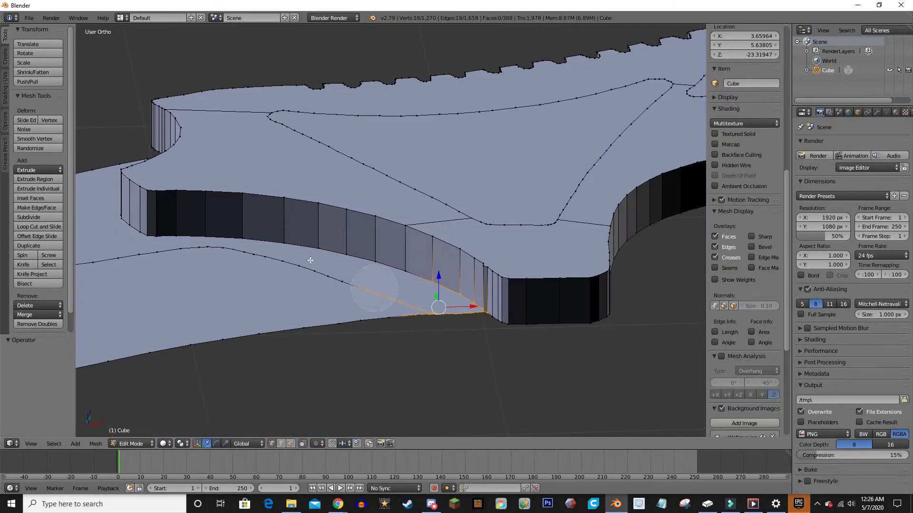
{"action": "right_click", "coordinate": [352, 299], "text": "alt"}
{"action": "scroll", "coordinate": [346, 387], "scroll_direction": "up", "scroll_amount": 2}
{"action": "scroll", "coordinate": [319, 419], "scroll_direction": "up", "scroll_amount": 3}
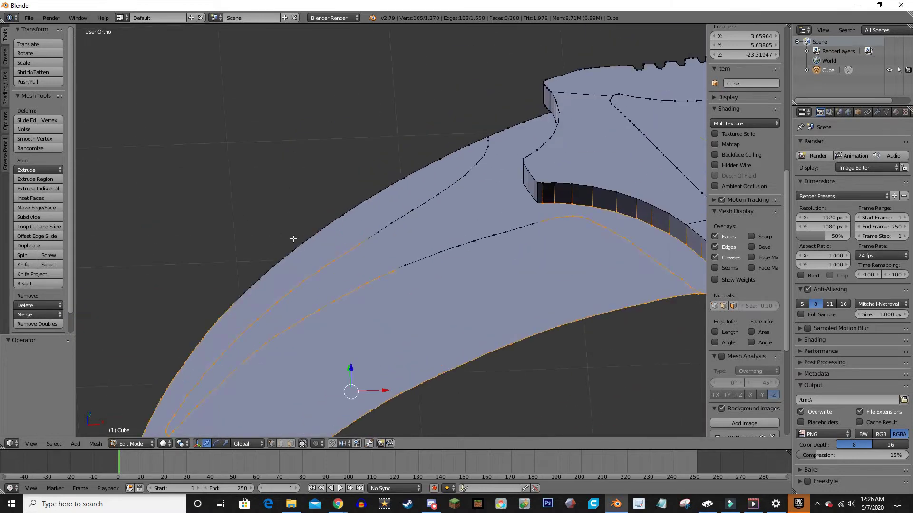
{"action": "right_click", "coordinate": [505, 204], "text": "alt+shift"}
{"action": "scroll", "coordinate": [509, 279], "scroll_direction": "up", "scroll_amount": 3}
{"action": "key", "text": "z"}
{"action": "key", "text": "c"}
{"action": "key", "text": "Escape"}
{"action": "key", "text": "z"}
{"action": "middle_click_drag", "start_coordinate": [415, 188], "coordinate": [393, 164]}
{"action": "scroll", "coordinate": [394, 165], "scroll_direction": "down", "scroll_amount": 4}
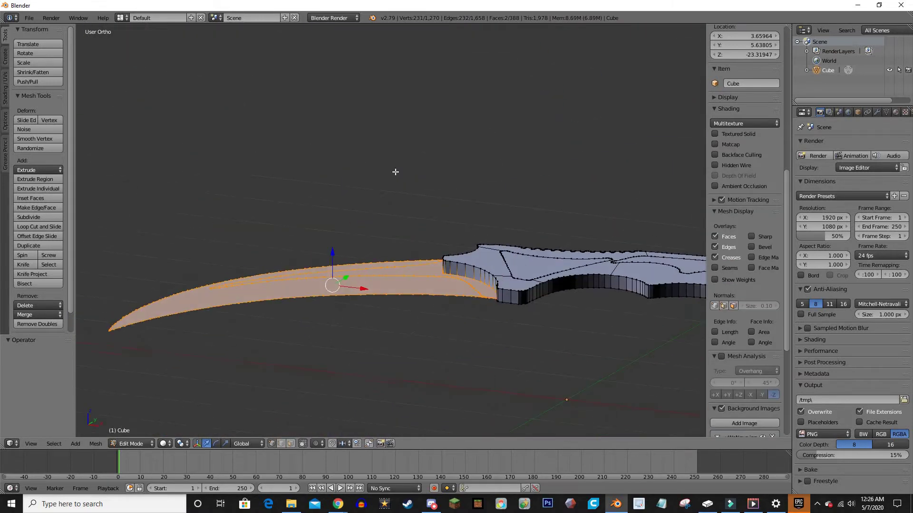
- Extrude the blade faces along their normal to give the blade thickness
{"action": "key", "text": "e"}
{"action": "left_click", "coordinate": [469, 248]}
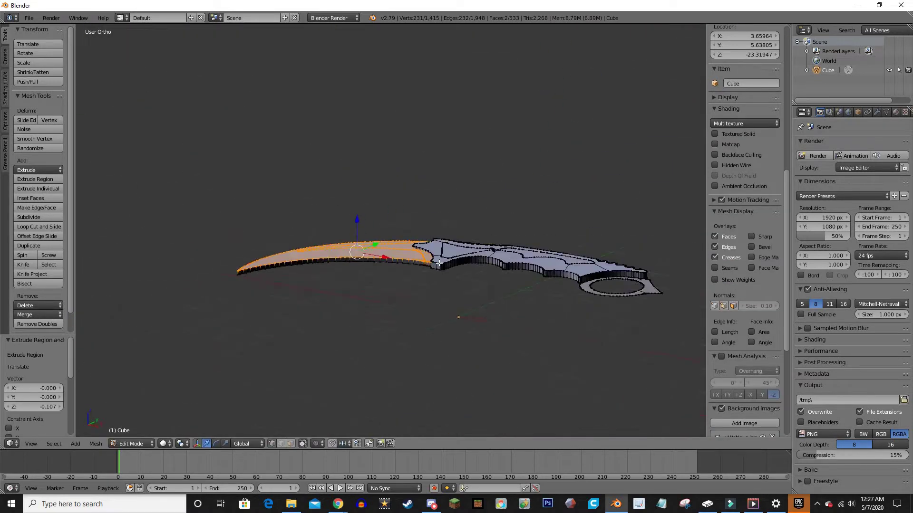
{"action": "mouse_move", "coordinate": [469, 248]}
{"action": "middle_mouse_down"}
{"action": "mouse_move", "coordinate": [527, 291]}
{"action": "mouse_move", "coordinate": [332, 309]}
{"action": "middle_mouse_up"}
{"action": "scroll", "coordinate": [527, 291], "scroll_direction": "up", "scroll_amount": 2}
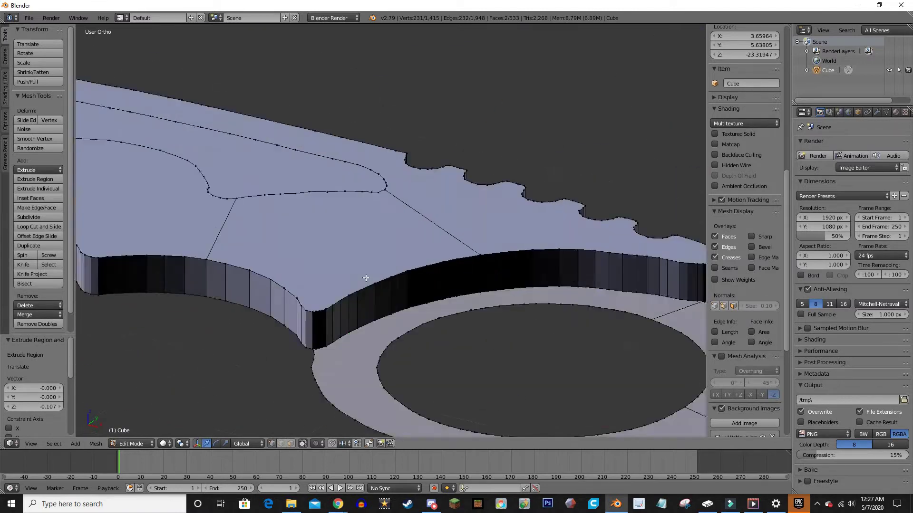
- Select the finger ring faces in wireframe view
{"action": "right_click", "coordinate": [223, 266], "text": "alt"}
{"action": "key", "text": "z"}
{"action": "scroll", "coordinate": [598, 332], "scroll_direction": "up", "scroll_amount": 2}
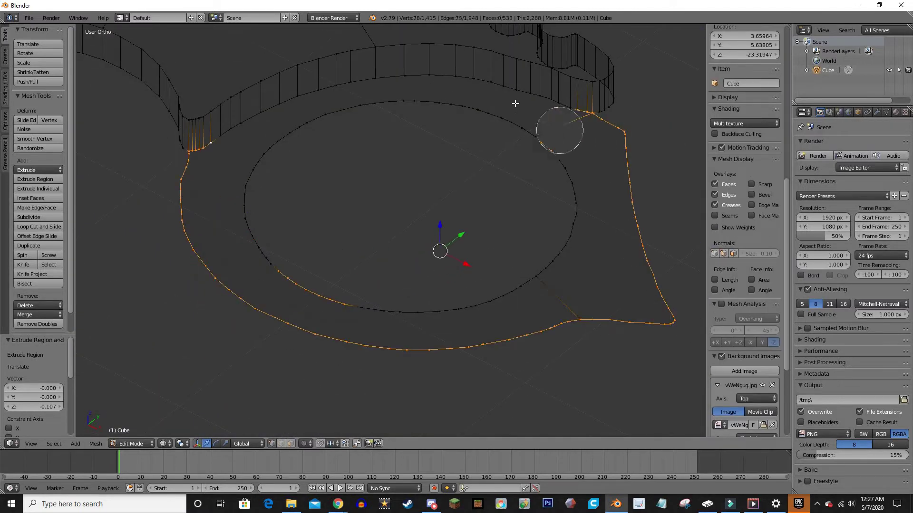
{"action": "left_click_drag", "start_coordinate": [515, 103], "coordinate": [540, 159]}
{"action": "key", "text": "Escape"}
{"action": "key", "text": "z"}
{"action": "scroll", "coordinate": [474, 187], "scroll_direction": "down", "scroll_amount": 3}
- Extrude the finger ring faces to their thickness and view the ring from above
{"action": "key", "text": "e"}
{"action": "mouse_move", "coordinate": [540, 159]}
{"action": "middle_mouse_down"}
{"action": "mouse_move", "coordinate": [475, 187]}
{"action": "mouse_move", "coordinate": [245, 181]}
{"action": "middle_mouse_up"}
{"action": "left_click", "coordinate": [473, 177]}
{"action": "scroll", "coordinate": [245, 181], "scroll_direction": "down", "scroll_amount": 2}
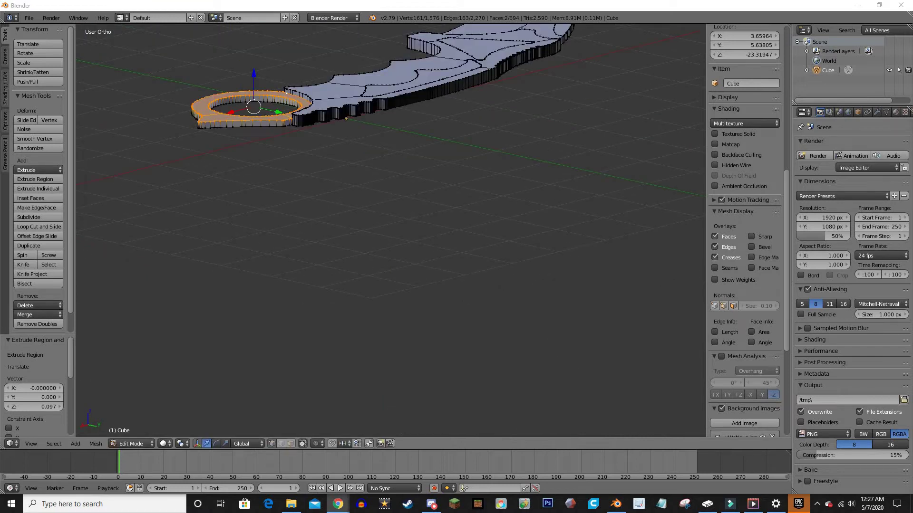
{"action": "middle_click_drag", "start_coordinate": [333, 190], "coordinate": [409, 49]}
{"action": "scroll", "coordinate": [537, 316], "scroll_direction": "up", "scroll_amount": 3}
- Start selecting vertices along the serrated blade edge near the ring
{"action": "middle_click_drag", "start_coordinate": [536, 316], "coordinate": [422, 226]}
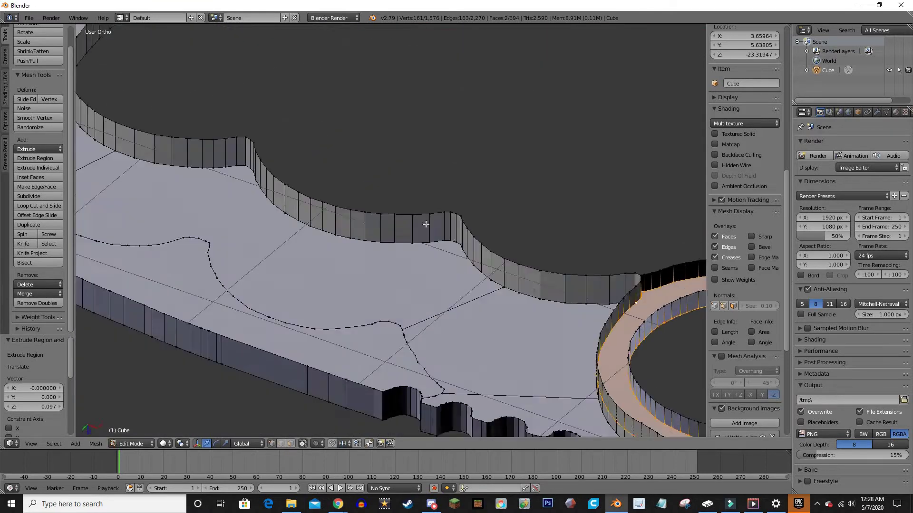
{"action": "scroll", "coordinate": [539, 391], "scroll_direction": "up", "scroll_amount": 1}
{"action": "left_click", "coordinate": [539, 391]}
{"action": "scroll", "coordinate": [550, 366], "scroll_direction": "down", "scroll_amount": 2}
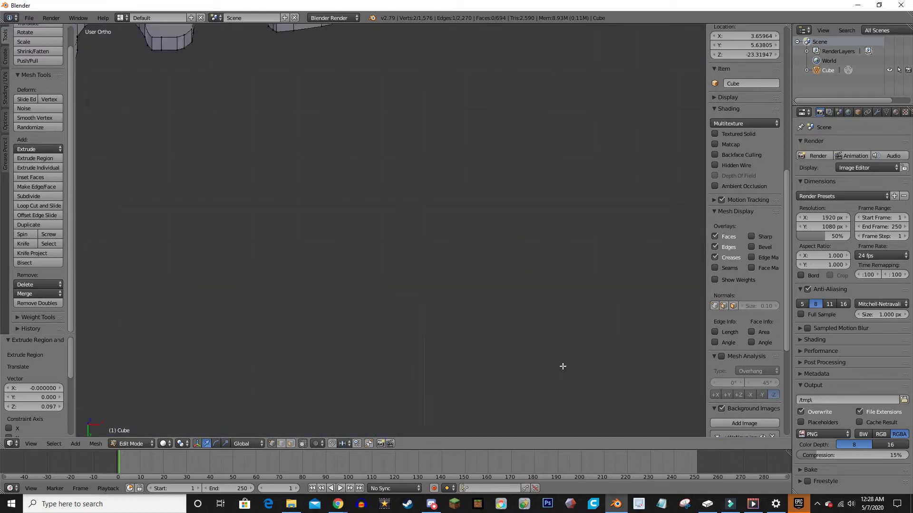
{"action": "middle_click_drag", "start_coordinate": [562, 367], "coordinate": [454, 184]}
{"action": "scroll", "coordinate": [449, 257], "scroll_direction": "up", "scroll_amount": 8}
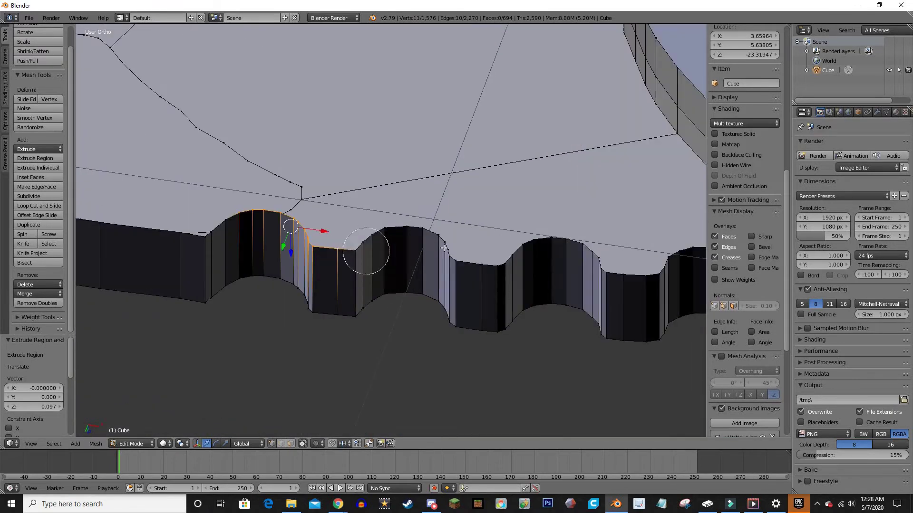
{"action": "mouse_move", "coordinate": [537, 329]}
{"action": "middle_mouse_down"}
{"action": "mouse_move", "coordinate": [541, 242]}
{"action": "mouse_move", "coordinate": [409, 309]}
{"action": "mouse_move", "coordinate": [427, 271]}
{"action": "mouse_move", "coordinate": [407, 250]}
{"action": "mouse_move", "coordinate": [336, 245]}
{"action": "mouse_move", "coordinate": [386, 210]}
{"action": "mouse_move", "coordinate": [603, 276]}
{"action": "mouse_move", "coordinate": [564, 260]}
{"action": "mouse_move", "coordinate": [491, 273]}
{"action": "mouse_move", "coordinate": [416, 256]}
{"action": "middle_mouse_up"}
{"action": "scroll", "coordinate": [542, 242], "scroll_direction": "up", "scroll_amount": 2}
{"action": "left_click", "coordinate": [542, 242], "text": "ctrl"}
{"action": "key", "text": "z"}
- Extend the vertex selection along the blade's front edge to the corner vertex
{"action": "left_click", "coordinate": [417, 308], "text": "alt"}
{"action": "left_click", "coordinate": [428, 271], "text": "alt"}
{"action": "key", "text": "z"}
{"action": "left_click", "coordinate": [491, 273], "text": "ctrl"}
{"action": "left_click", "coordinate": [416, 256], "text": "ctrl"}
{"action": "middle_click_drag", "start_coordinate": [577, 224], "coordinate": [432, 239]}
{"action": "left_click", "coordinate": [436, 231], "text": "ctrl"}
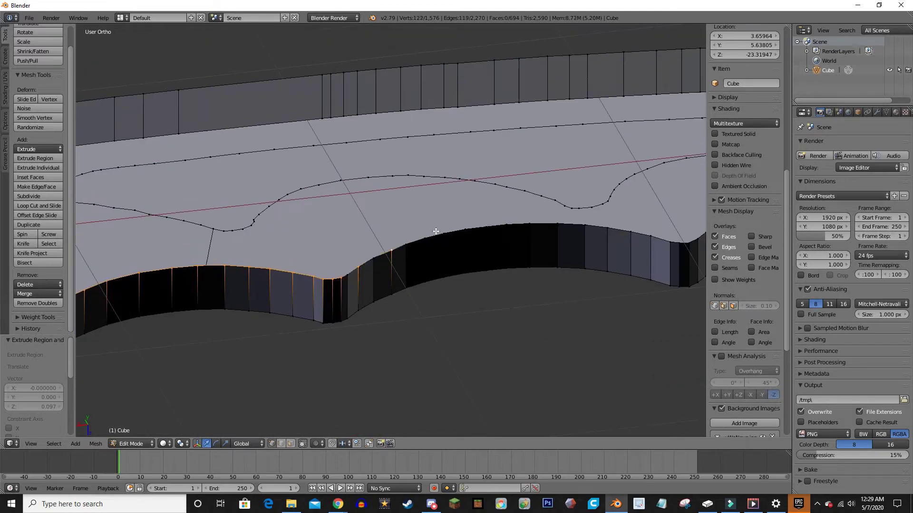
{"action": "key", "text": "z"}
{"action": "middle_click_drag", "start_coordinate": [465, 213], "coordinate": [401, 214]}
{"action": "left_click", "coordinate": [402, 213], "text": "ctrl"}
- Continue the selection around the blade outline to its lower edge, removing wrong picks
{"action": "middle_click_drag", "start_coordinate": [267, 185], "coordinate": [394, 208]}
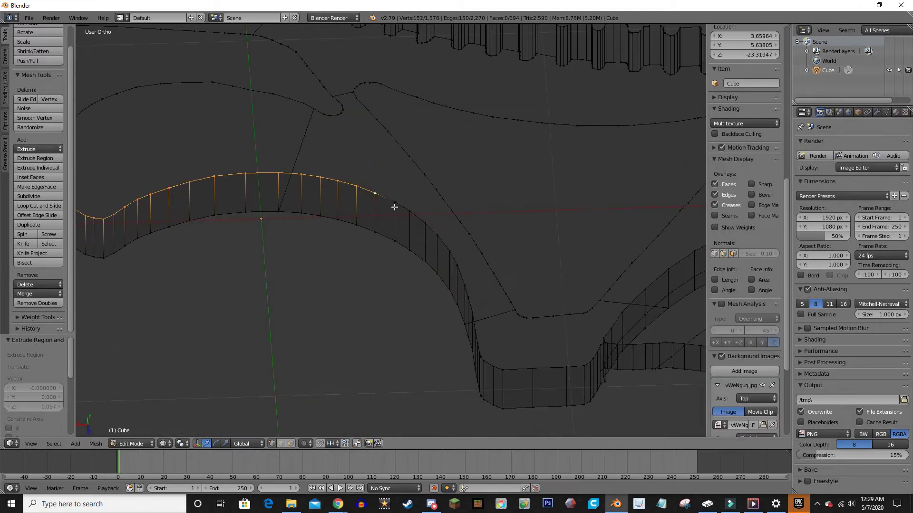
{"action": "mouse_move", "coordinate": [418, 314]}
{"action": "middle_mouse_down"}
{"action": "mouse_move", "coordinate": [418, 204]}
{"action": "mouse_move", "coordinate": [391, 240]}
{"action": "mouse_move", "coordinate": [349, 246]}
{"action": "mouse_move", "coordinate": [256, 159]}
{"action": "mouse_move", "coordinate": [422, 161]}
{"action": "mouse_move", "coordinate": [452, 177]}
{"action": "mouse_move", "coordinate": [368, 194]}
{"action": "mouse_move", "coordinate": [344, 209]}
{"action": "mouse_move", "coordinate": [351, 232]}
{"action": "mouse_move", "coordinate": [556, 205]}
{"action": "mouse_move", "coordinate": [574, 241]}
{"action": "mouse_move", "coordinate": [163, 301]}
{"action": "mouse_move", "coordinate": [484, 295]}
{"action": "mouse_move", "coordinate": [321, 212]}
{"action": "mouse_move", "coordinate": [387, 200]}
{"action": "mouse_move", "coordinate": [359, 254]}
{"action": "middle_mouse_up"}
{"action": "left_click", "coordinate": [391, 241], "text": "ctrl"}
{"action": "left_click", "coordinate": [432, 167], "text": "ctrl"}
{"action": "left_click", "coordinate": [556, 206], "text": "ctrl"}
{"action": "left_click", "coordinate": [388, 200], "text": "ctrl"}
{"action": "left_click", "coordinate": [359, 254], "text": "ctrl"}
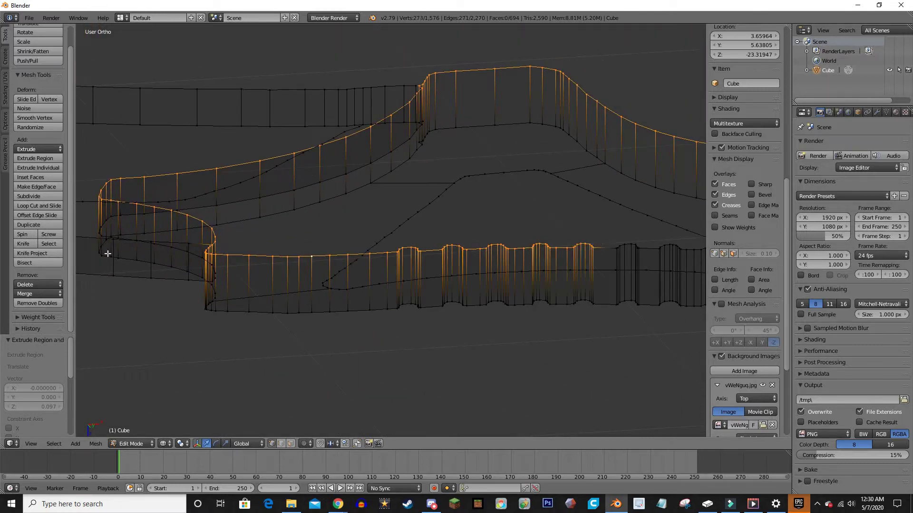
{"action": "mouse_move", "coordinate": [108, 253]}
{"action": "middle_mouse_down"}
{"action": "mouse_move", "coordinate": [586, 246]}
{"action": "mouse_move", "coordinate": [471, 257]}
{"action": "mouse_move", "coordinate": [603, 202]}
{"action": "mouse_move", "coordinate": [461, 204]}
{"action": "middle_mouse_up"}
{"action": "left_click", "coordinate": [461, 204], "text": "ctrl"}
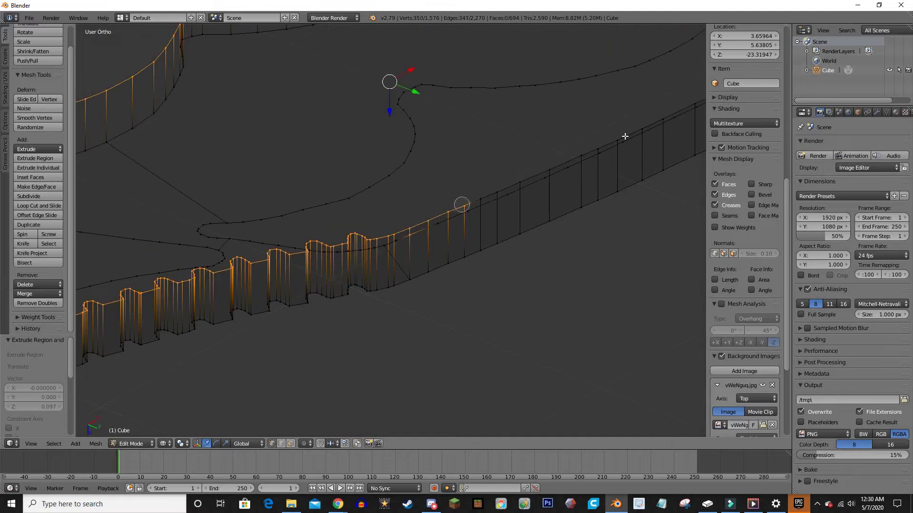
{"action": "mouse_move", "coordinate": [624, 136]}
{"action": "middle_mouse_down"}
{"action": "mouse_move", "coordinate": [465, 244]}
{"action": "mouse_move", "coordinate": [283, 248]}
{"action": "mouse_move", "coordinate": [617, 264]}
{"action": "middle_mouse_up"}
{"action": "left_click", "coordinate": [465, 253], "text": "ctrl"}
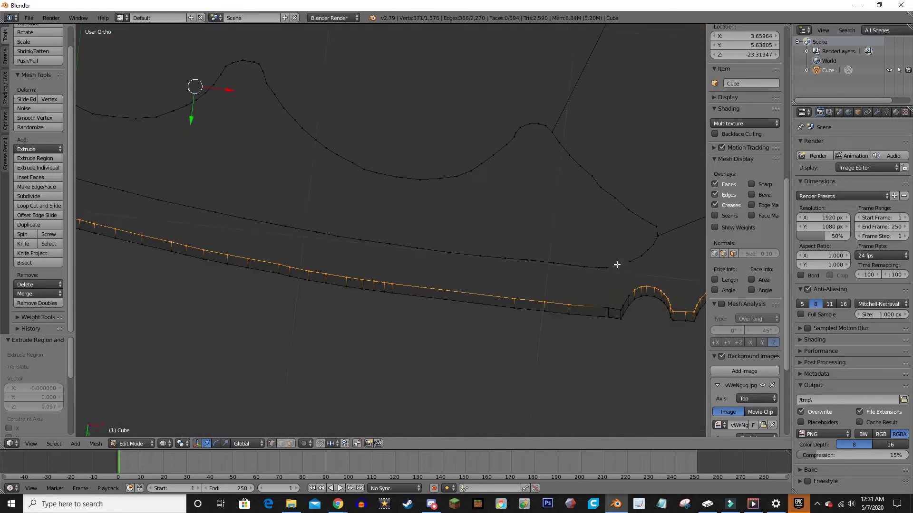
- Fill the traced blade outline with a face, extrude it and lower it vertically
{"action": "key", "text": "f"}
{"action": "key", "text": "z"}
{"action": "key", "text": "KP_1"}
{"action": "middle_click_drag", "start_coordinate": [514, 194], "coordinate": [578, 176]}
{"action": "key", "text": "e"}
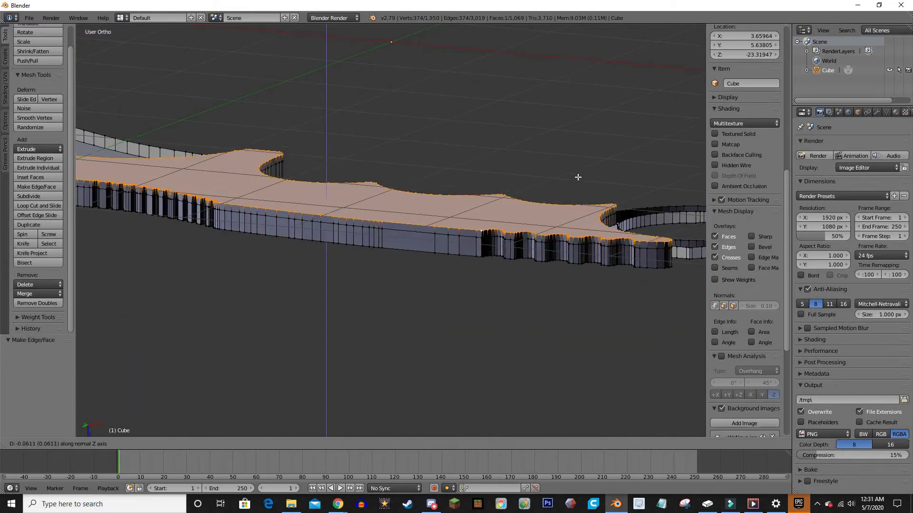
{"action": "mouse_move", "coordinate": [393, 210]}
{"action": "middle_mouse_down"}
{"action": "mouse_move", "coordinate": [561, 255]}
{"action": "mouse_move", "coordinate": [550, 198]}
{"action": "mouse_move", "coordinate": [428, 252]}
{"action": "mouse_move", "coordinate": [445, 237]}
{"action": "mouse_move", "coordinate": [398, 149]}
{"action": "mouse_move", "coordinate": [475, 266]}
{"action": "mouse_move", "coordinate": [377, 301]}
{"action": "mouse_move", "coordinate": [509, 254]}
{"action": "mouse_move", "coordinate": [347, 265]}
{"action": "mouse_move", "coordinate": [404, 238]}
{"action": "mouse_move", "coordinate": [456, 70]}
{"action": "middle_mouse_up"}
{"action": "key", "text": "g"}
{"action": "key", "text": "z"}
{"action": "left_click", "coordinate": [445, 237]}
- In wireframe, select vertices along the finger ring's rail
{"action": "scroll", "coordinate": [196, 196], "scroll_direction": "up", "scroll_amount": 5}
{"action": "key", "text": "z"}
{"action": "middle_click_drag", "start_coordinate": [196, 197], "coordinate": [257, 168]}
{"action": "right_click", "coordinate": [597, 95], "text": "alt"}
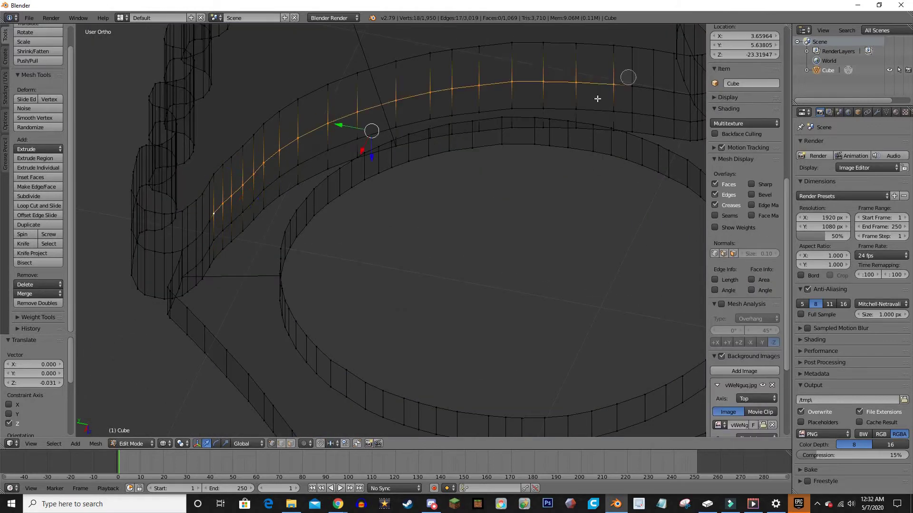
{"action": "middle_click_drag", "start_coordinate": [597, 95], "coordinate": [521, 153]}
{"action": "scroll", "coordinate": [372, 208], "scroll_direction": "up", "scroll_amount": 3}
{"action": "scroll", "coordinate": [373, 208], "scroll_direction": "down", "scroll_amount": 3}
{"action": "right_click", "coordinate": [648, 149], "text": "alt+shift"}
{"action": "scroll", "coordinate": [660, 253], "scroll_direction": "up", "scroll_amount": 2}
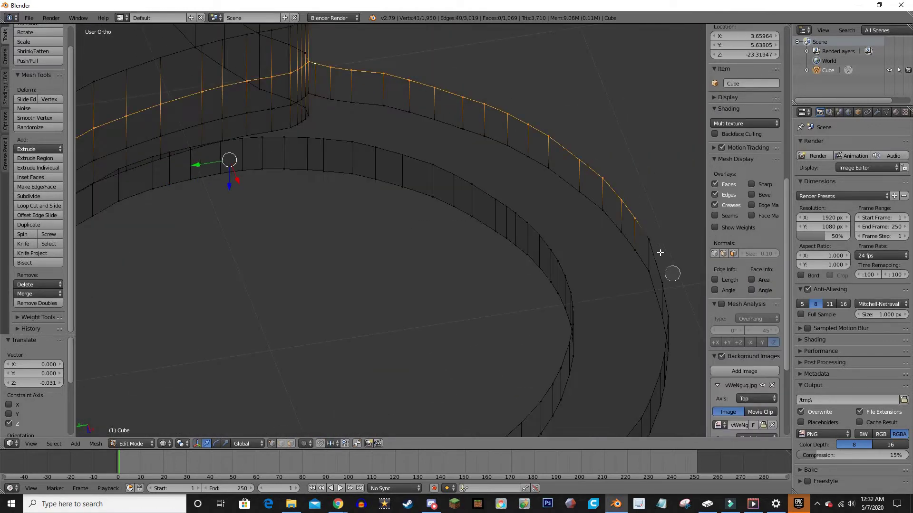
{"action": "right_click", "coordinate": [614, 186], "text": "alt+shift"}
- Join the two ring-rail vertices with an edge, then fill the selection with a face
{"action": "middle_click_drag", "start_coordinate": [614, 187], "coordinate": [588, 185]}
{"action": "middle_click_drag", "start_coordinate": [264, 199], "coordinate": [508, 176]}
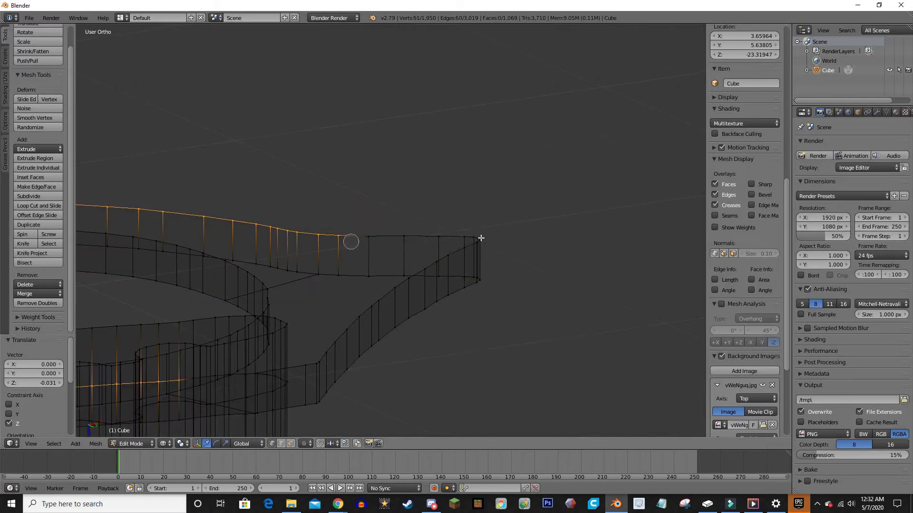
{"action": "mouse_move", "coordinate": [258, 123]}
{"action": "middle_mouse_down"}
{"action": "mouse_move", "coordinate": [571, 157]}
{"action": "mouse_move", "coordinate": [367, 196]}
{"action": "middle_mouse_up"}
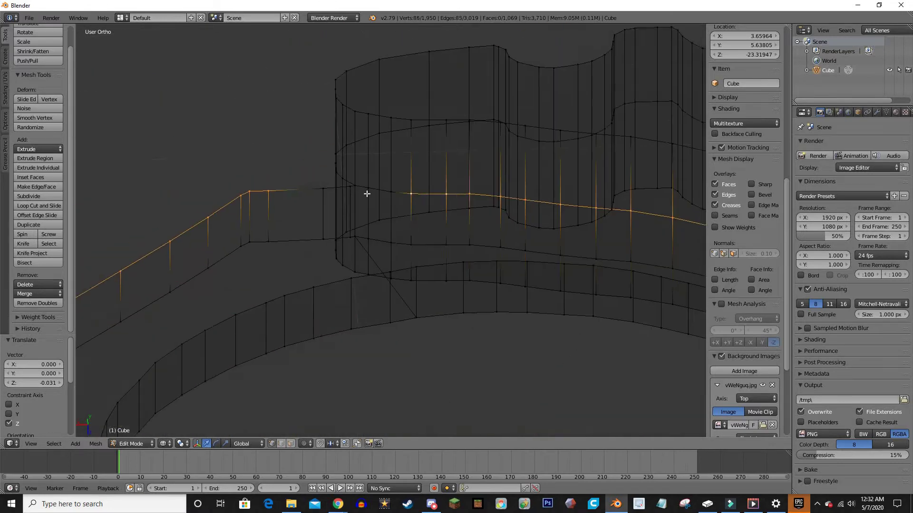
{"action": "mouse_move", "coordinate": [423, 236]}
{"action": "middle_mouse_down"}
{"action": "mouse_move", "coordinate": [648, 267]}
{"action": "mouse_move", "coordinate": [638, 237]}
{"action": "middle_mouse_up"}
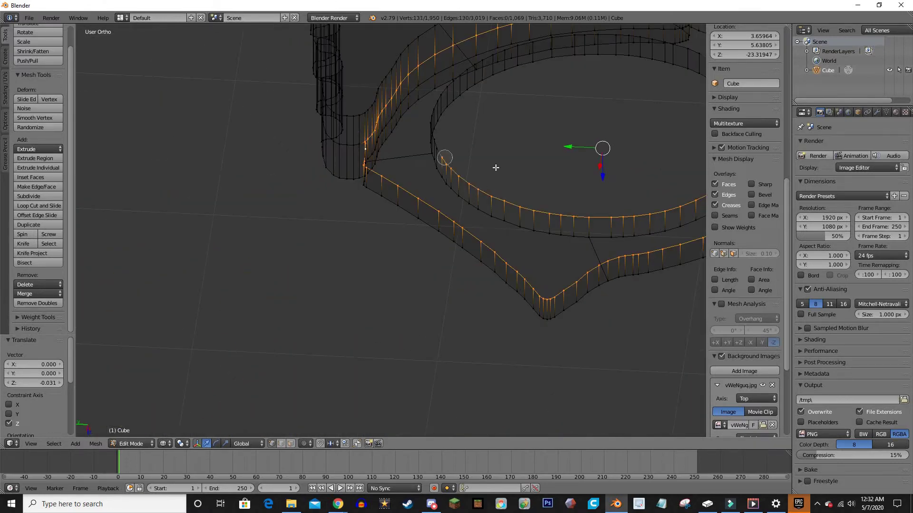
{"action": "mouse_move", "coordinate": [495, 168]}
{"action": "middle_mouse_down"}
{"action": "mouse_move", "coordinate": [391, 195]}
{"action": "mouse_move", "coordinate": [330, 155]}
{"action": "mouse_move", "coordinate": [217, 135]}
{"action": "middle_mouse_up"}
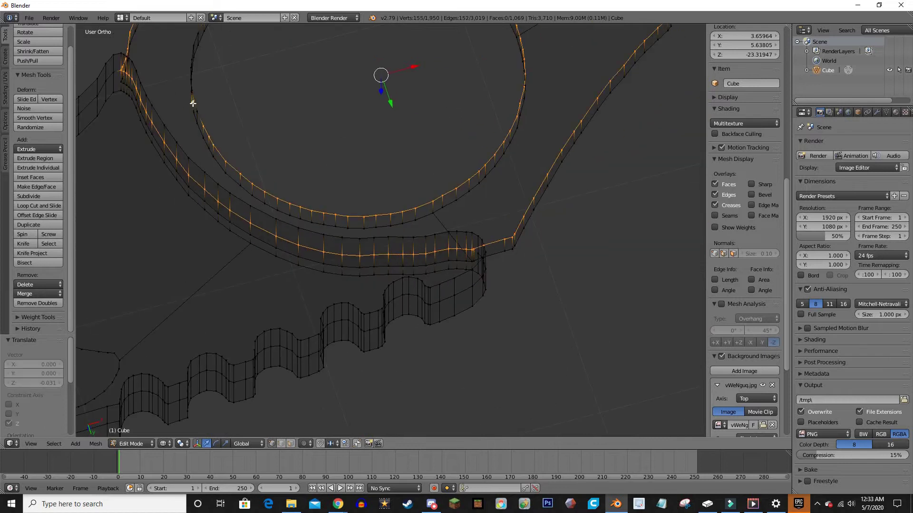
{"action": "mouse_move", "coordinate": [193, 103]}
{"action": "middle_mouse_down"}
{"action": "mouse_move", "coordinate": [347, 401]}
{"action": "mouse_move", "coordinate": [377, 416]}
{"action": "middle_mouse_up"}
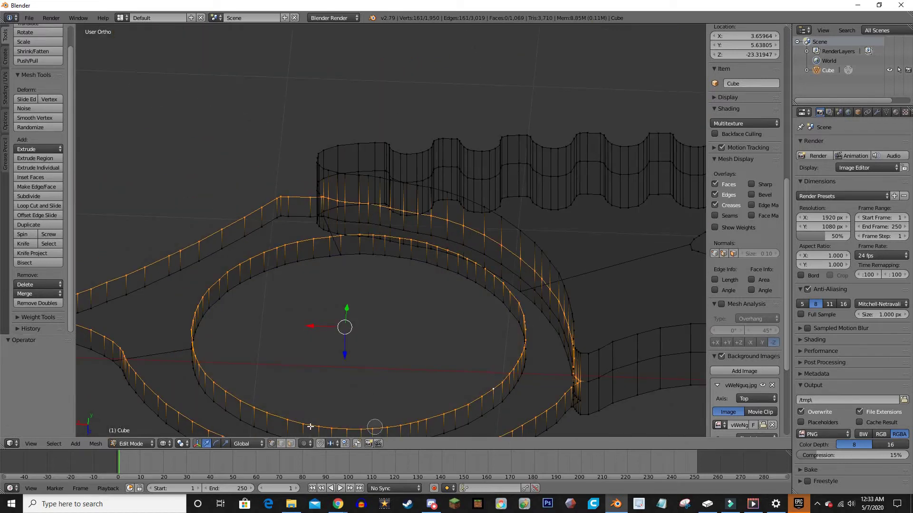
{"action": "middle_click_drag", "start_coordinate": [310, 426], "coordinate": [473, 379]}
{"action": "key", "text": "f"}
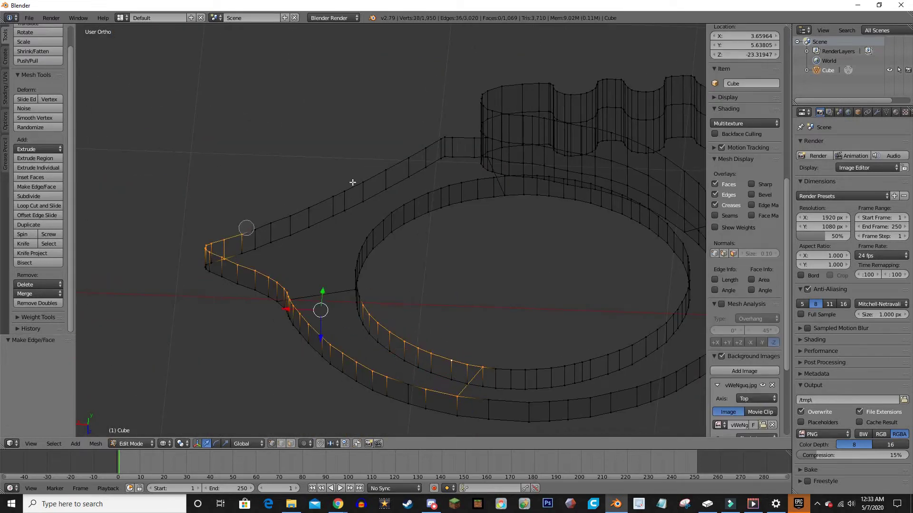
{"action": "middle_click_drag", "start_coordinate": [450, 197], "coordinate": [481, 231]}
{"action": "middle_click_drag", "start_coordinate": [550, 239], "coordinate": [588, 357]}
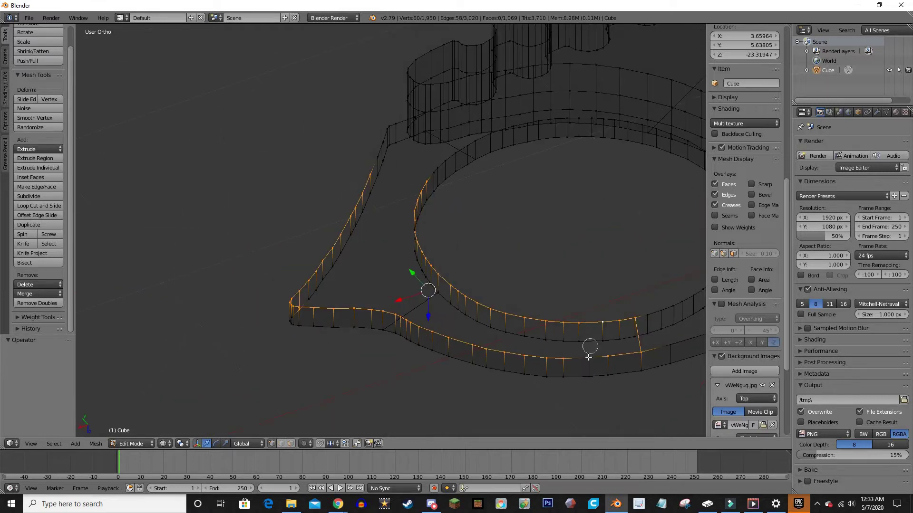
{"action": "middle_click_drag", "start_coordinate": [494, 333], "coordinate": [415, 217]}
{"action": "key", "text": "f"}
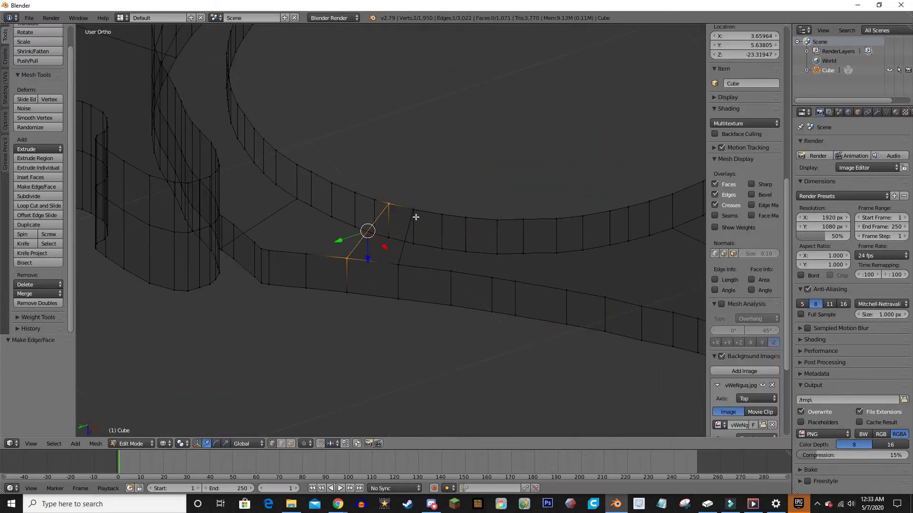
- Trace vertices further along the ring rail and fill that outline with a face
{"action": "mouse_move", "coordinate": [372, 246]}
{"action": "middle_mouse_down"}
{"action": "mouse_move", "coordinate": [257, 251]}
{"action": "mouse_move", "coordinate": [242, 241]}
{"action": "middle_mouse_up"}
{"action": "left_click", "coordinate": [332, 132], "text": "ctrl"}
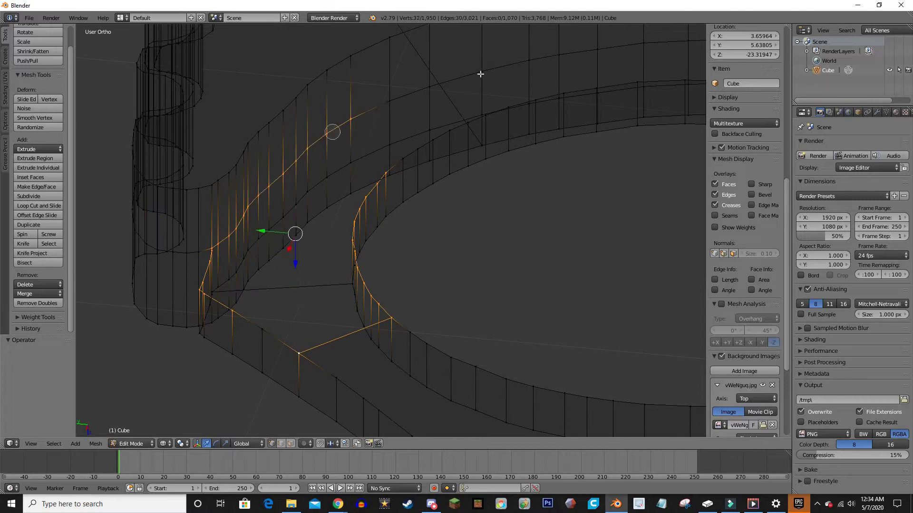
{"action": "middle_click_drag", "start_coordinate": [481, 73], "coordinate": [517, 122]}
{"action": "left_click", "coordinate": [517, 122], "text": "ctrl"}
{"action": "mouse_move", "coordinate": [591, 126]}
{"action": "middle_mouse_down"}
{"action": "mouse_move", "coordinate": [507, 171]}
{"action": "mouse_move", "coordinate": [381, 191]}
{"action": "mouse_move", "coordinate": [381, 250]}
{"action": "mouse_move", "coordinate": [516, 270]}
{"action": "mouse_move", "coordinate": [515, 298]}
{"action": "mouse_move", "coordinate": [285, 315]}
{"action": "mouse_move", "coordinate": [600, 267]}
{"action": "mouse_move", "coordinate": [465, 298]}
{"action": "mouse_move", "coordinate": [542, 218]}
{"action": "mouse_move", "coordinate": [187, 275]}
{"action": "mouse_move", "coordinate": [316, 285]}
{"action": "mouse_move", "coordinate": [160, 301]}
{"action": "mouse_move", "coordinate": [441, 299]}
{"action": "middle_mouse_up"}
{"action": "left_click", "coordinate": [507, 171], "text": "ctrl"}
{"action": "left_click", "coordinate": [516, 298], "text": "ctrl"}
{"action": "left_click", "coordinate": [601, 267], "text": "ctrl"}
{"action": "left_click", "coordinate": [187, 275], "text": "ctrl"}
{"action": "key", "text": "f"}
{"action": "scroll", "coordinate": [161, 302], "scroll_direction": "down", "scroll_amount": 5}
{"action": "key", "text": "z"}
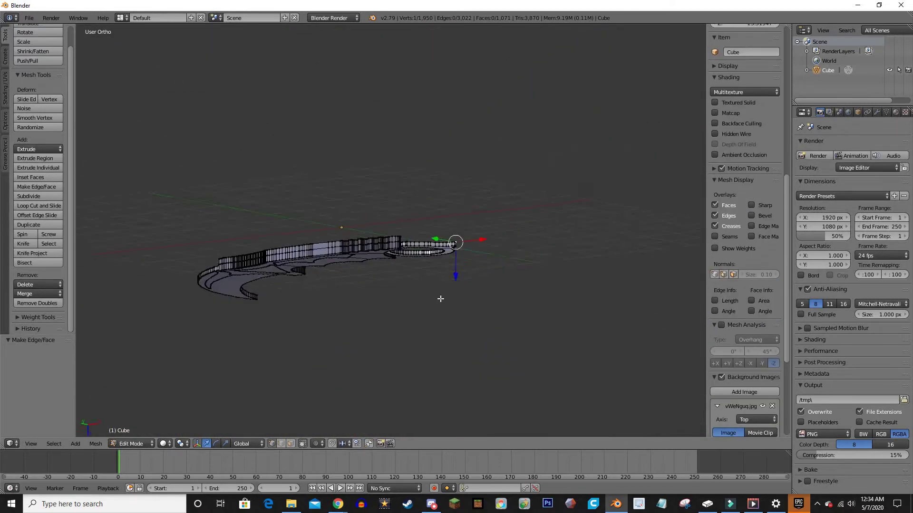
- Select the vertex path at the blade tip, checking it from the top view
{"action": "mouse_move", "coordinate": [516, 190]}
{"action": "middle_mouse_down"}
{"action": "mouse_move", "coordinate": [145, 183]}
{"action": "mouse_move", "coordinate": [324, 179]}
{"action": "middle_mouse_up"}
{"action": "scroll", "coordinate": [550, 128], "scroll_direction": "up", "scroll_amount": 3}
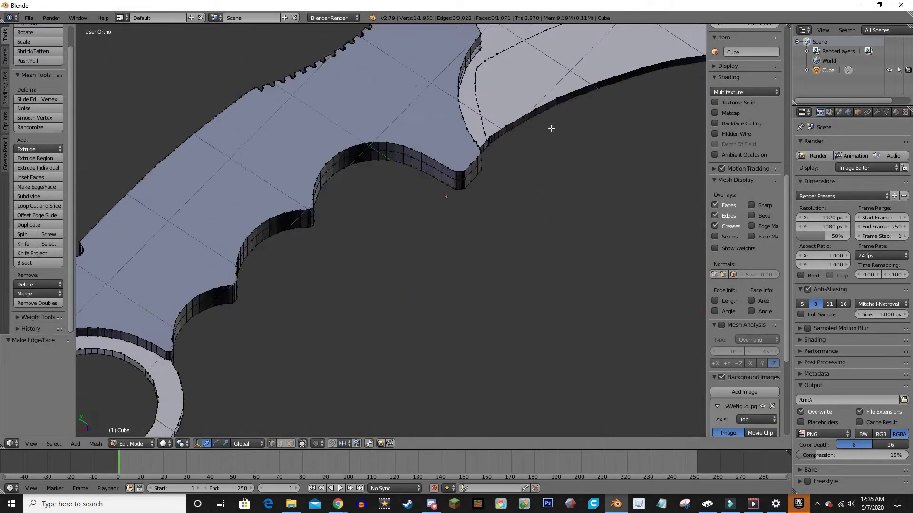
{"action": "scroll", "coordinate": [475, 290], "scroll_direction": "up", "scroll_amount": 3}
{"action": "left_click", "coordinate": [434, 253], "text": "ctrl"}
{"action": "key", "text": "KP_7"}
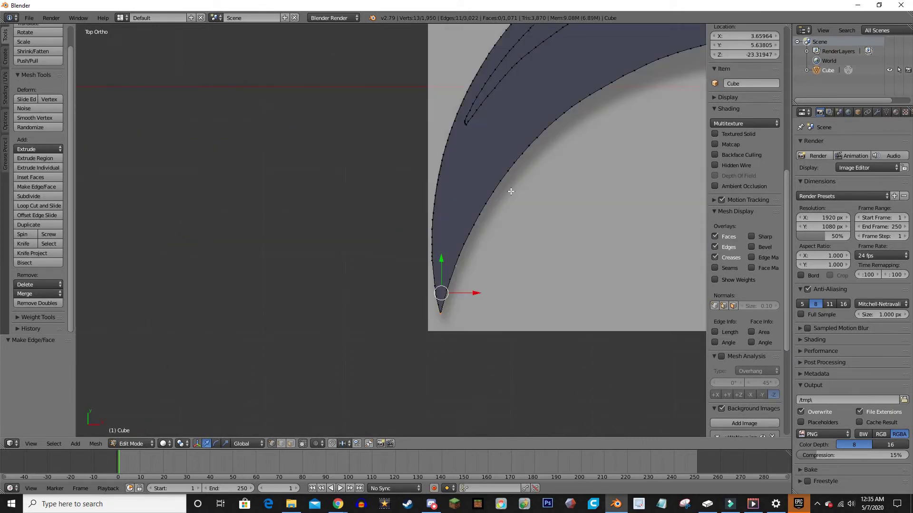
{"action": "scroll", "coordinate": [485, 210], "scroll_direction": "down", "scroll_amount": 3}
{"action": "mouse_move", "coordinate": [485, 210]}
{"action": "middle_mouse_down"}
{"action": "mouse_move", "coordinate": [357, 309]}
{"action": "mouse_move", "coordinate": [570, 221]}
{"action": "middle_mouse_up"}
{"action": "key", "text": "z"}
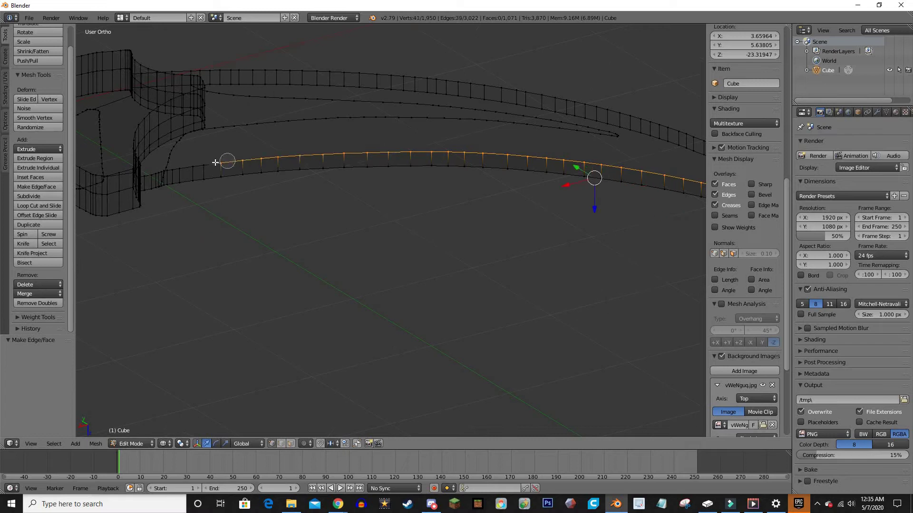
{"action": "scroll", "coordinate": [338, 293], "scroll_direction": "up", "scroll_amount": 2}
{"action": "mouse_move", "coordinate": [463, 271]}
{"action": "middle_mouse_down"}
{"action": "mouse_move", "coordinate": [339, 293]}
{"action": "mouse_move", "coordinate": [216, 270]}
{"action": "middle_mouse_up"}
- Extend the vertex selection along the blade edge
{"action": "left_click", "coordinate": [217, 271], "text": "ctrl"}
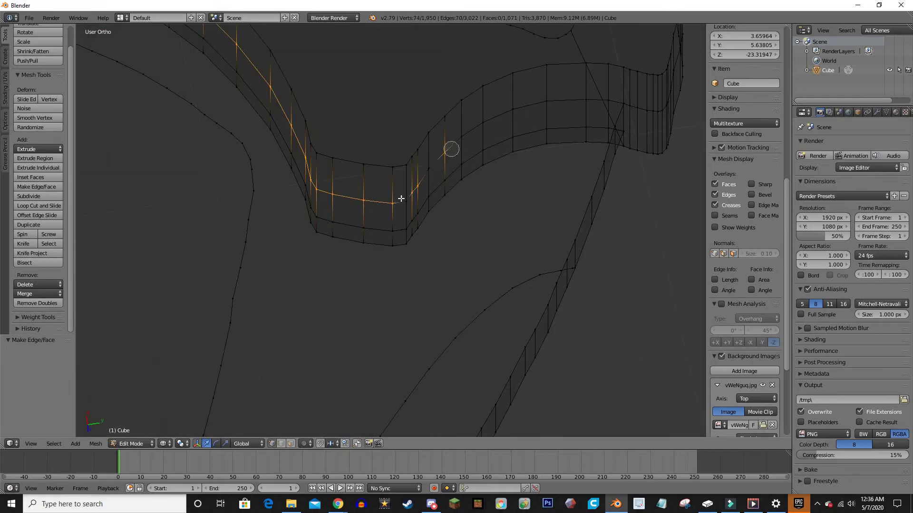
{"action": "middle_click_drag", "start_coordinate": [509, 199], "coordinate": [485, 137]}
{"action": "left_click", "coordinate": [486, 137], "text": "ctrl"}
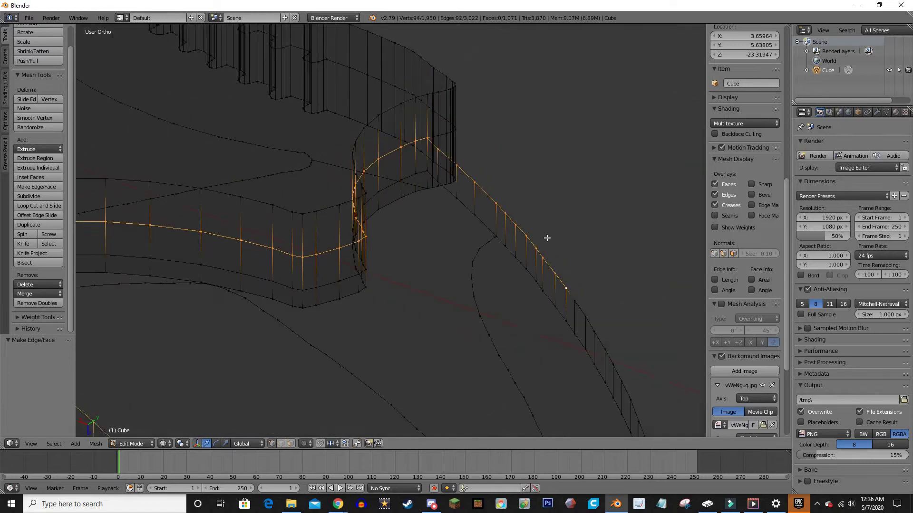
{"action": "left_click", "coordinate": [547, 238], "text": "ctrl"}
{"action": "middle_click_drag", "start_coordinate": [547, 238], "coordinate": [411, 172]}
{"action": "left_click", "coordinate": [692, 366], "text": "ctrl"}
{"action": "mouse_move", "coordinate": [692, 366]}
{"action": "middle_mouse_down"}
{"action": "mouse_move", "coordinate": [543, 262]}
{"action": "mouse_move", "coordinate": [316, 181]}
{"action": "middle_mouse_up"}
- Select vertices on the handle, back in solid shading
{"action": "left_click", "coordinate": [541, 276]}
{"action": "scroll", "coordinate": [533, 230], "scroll_direction": "down", "scroll_amount": 5}
{"action": "scroll", "coordinate": [418, 333], "scroll_direction": "up", "scroll_amount": 8}
{"action": "middle_click_drag", "start_coordinate": [418, 332], "coordinate": [415, 216]}
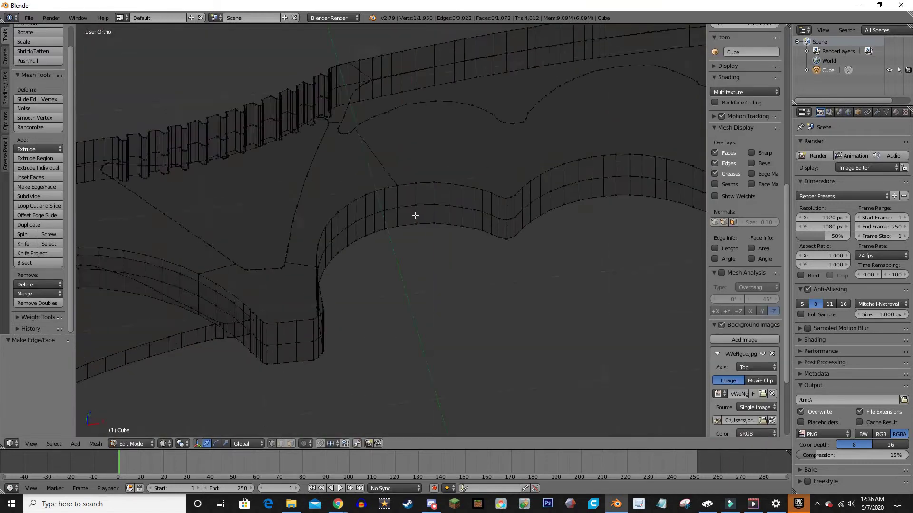
{"action": "key", "text": "z"}
{"action": "scroll", "coordinate": [312, 271], "scroll_direction": "up", "scroll_amount": 3}
{"action": "left_click", "coordinate": [289, 198], "text": "ctrl"}
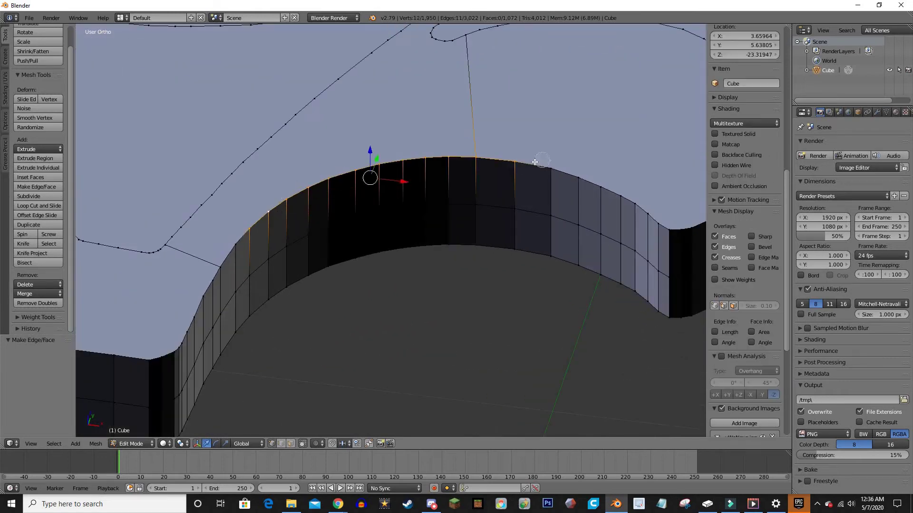
- Extend the selection along the handle's curved edge and shift it along the Y axis
{"action": "left_click", "coordinate": [535, 162], "text": "ctrl"}
{"action": "scroll", "coordinate": [535, 162], "scroll_direction": "down", "scroll_amount": 3}
{"action": "mouse_move", "coordinate": [535, 163]}
{"action": "middle_mouse_down"}
{"action": "mouse_move", "coordinate": [487, 208]}
{"action": "mouse_move", "coordinate": [339, 189]}
{"action": "mouse_move", "coordinate": [326, 142]}
{"action": "middle_mouse_up"}
{"action": "scroll", "coordinate": [487, 207], "scroll_direction": "up", "scroll_amount": 3}
{"action": "key", "text": "g"}
{"action": "key", "text": "y"}
{"action": "left_click", "coordinate": [487, 208]}
- Select the vertex at the blade notch plus the blade's edge vertices
{"action": "scroll", "coordinate": [487, 208], "scroll_direction": "down", "scroll_amount": 4}
{"action": "scroll", "coordinate": [333, 157], "scroll_direction": "up", "scroll_amount": 2}
{"action": "scroll", "coordinate": [327, 142], "scroll_direction": "down", "scroll_amount": 3}
{"action": "scroll", "coordinate": [519, 287], "scroll_direction": "up", "scroll_amount": 6}
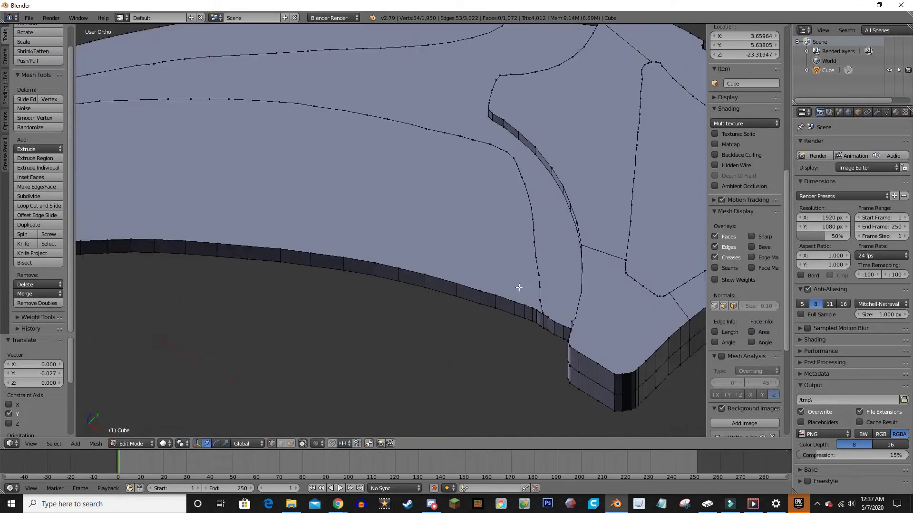
{"action": "mouse_move", "coordinate": [519, 287]}
{"action": "middle_mouse_down"}
{"action": "mouse_move", "coordinate": [357, 283]}
{"action": "mouse_move", "coordinate": [479, 265]}
{"action": "middle_mouse_up"}
{"action": "right_click", "coordinate": [480, 264]}
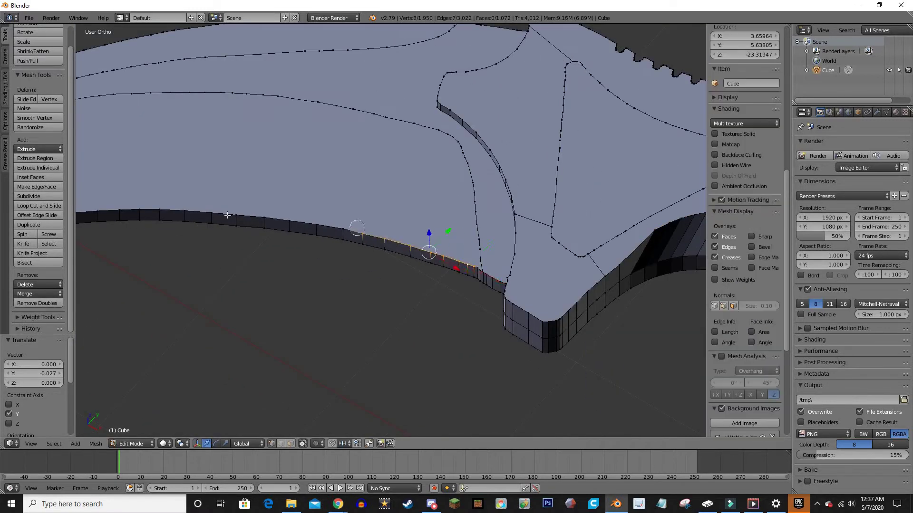
{"action": "right_click", "coordinate": [228, 215], "text": "ctrl"}
{"action": "middle_click_drag", "start_coordinate": [227, 215], "coordinate": [155, 292]}
{"action": "scroll", "coordinate": [380, 233], "scroll_direction": "down", "scroll_amount": 3}
- Shift the selected blade edge vertices sideways along the Y and X axes
{"action": "key", "text": "g"}
{"action": "key", "text": "y"}
{"action": "middle_click_drag", "start_coordinate": [430, 257], "coordinate": [380, 236]}
{"action": "key", "text": "g"}
{"action": "key", "text": "x"}
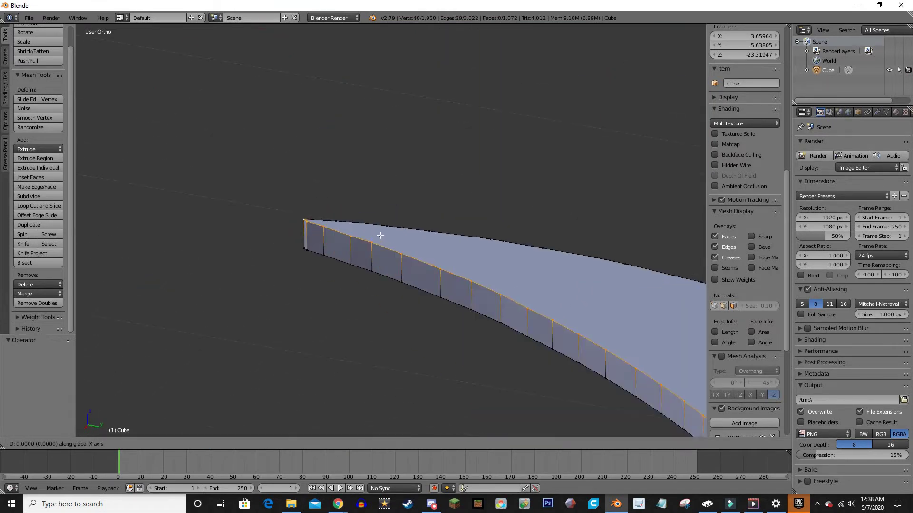
{"action": "left_click", "coordinate": [390, 241]}
{"action": "scroll", "coordinate": [391, 240], "scroll_direction": "down", "scroll_amount": 3}
{"action": "scroll", "coordinate": [550, 275], "scroll_direction": "up", "scroll_amount": 3}
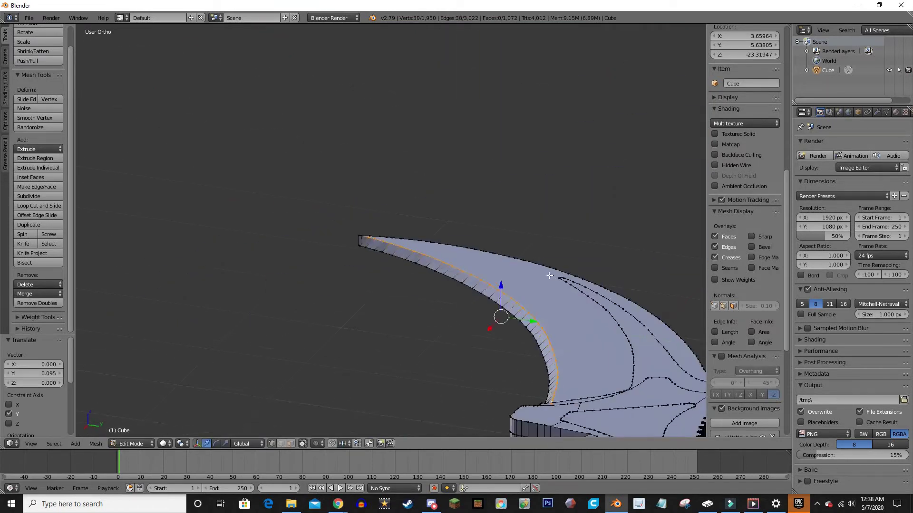
{"action": "left_click", "coordinate": [564, 279]}
- Select the blade-tip vertex and the edge loop along the blade's lower edge
{"action": "middle_click_drag", "start_coordinate": [564, 279], "coordinate": [354, 332]}
{"action": "scroll", "coordinate": [354, 332], "scroll_direction": "up", "scroll_amount": 3}
{"action": "right_click", "coordinate": [348, 338]}
{"action": "key", "text": "g"}
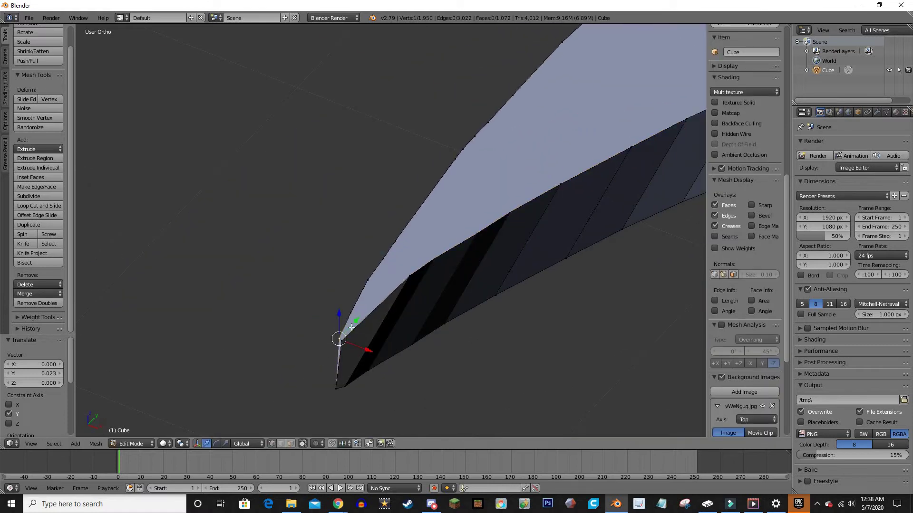
{"action": "scroll", "coordinate": [485, 330], "scroll_direction": "down", "scroll_amount": 2}
{"action": "scroll", "coordinate": [566, 316], "scroll_direction": "down", "scroll_amount": 3}
{"action": "scroll", "coordinate": [566, 316], "scroll_direction": "up", "scroll_amount": 5}
{"action": "scroll", "coordinate": [405, 281], "scroll_direction": "up", "scroll_amount": 2}
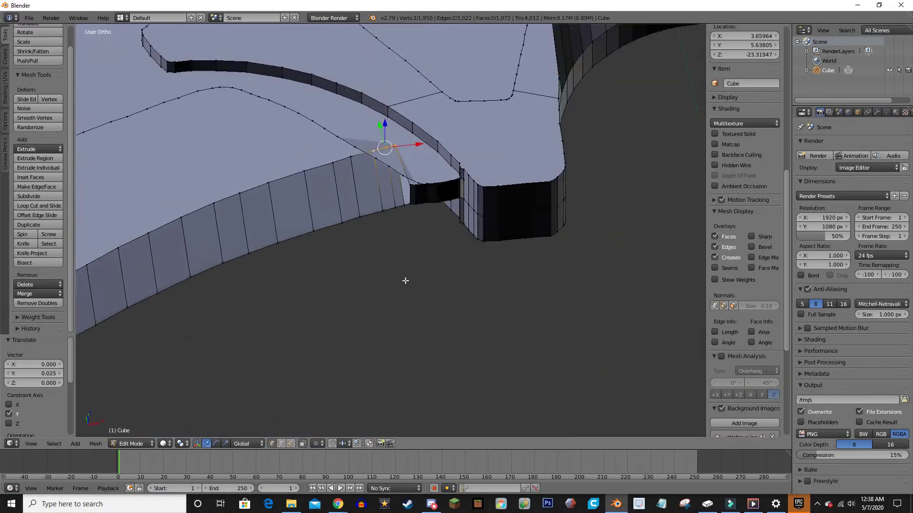
{"action": "scroll", "coordinate": [405, 281], "scroll_direction": "up", "scroll_amount": 2}
{"action": "right_click", "coordinate": [484, 317], "text": "alt"}
{"action": "scroll", "coordinate": [483, 318], "scroll_direction": "down", "scroll_amount": 2}
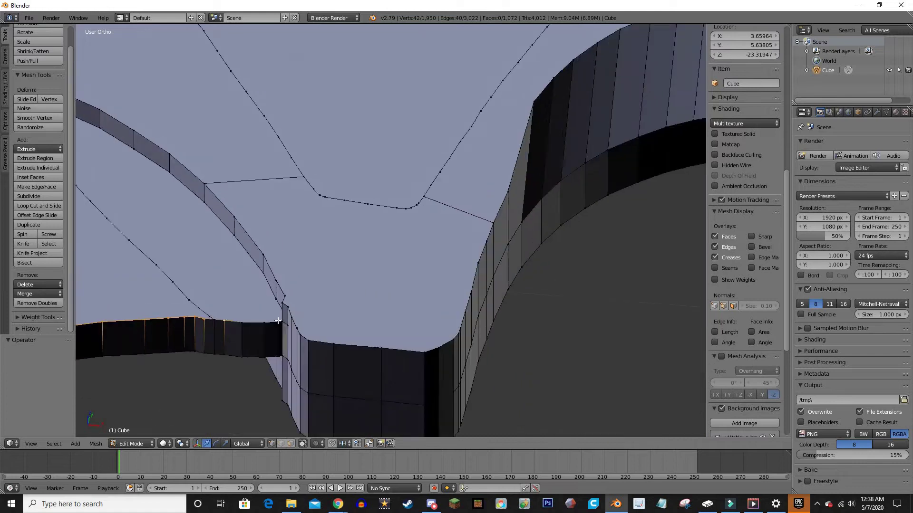
{"action": "scroll", "coordinate": [255, 324], "scroll_direction": "down", "scroll_amount": 2}
{"action": "scroll", "coordinate": [249, 286], "scroll_direction": "down", "scroll_amount": 2}
- Shift the lower edge loop sideways along Y so the cutting edge tapers
{"action": "key", "text": "g"}
{"action": "key", "text": "y"}
{"action": "mouse_move", "coordinate": [248, 286]}
{"action": "middle_mouse_down"}
{"action": "mouse_move", "coordinate": [350, 280]}
{"action": "mouse_move", "coordinate": [350, 204]}
{"action": "middle_mouse_up"}
{"action": "left_click", "coordinate": [350, 281]}
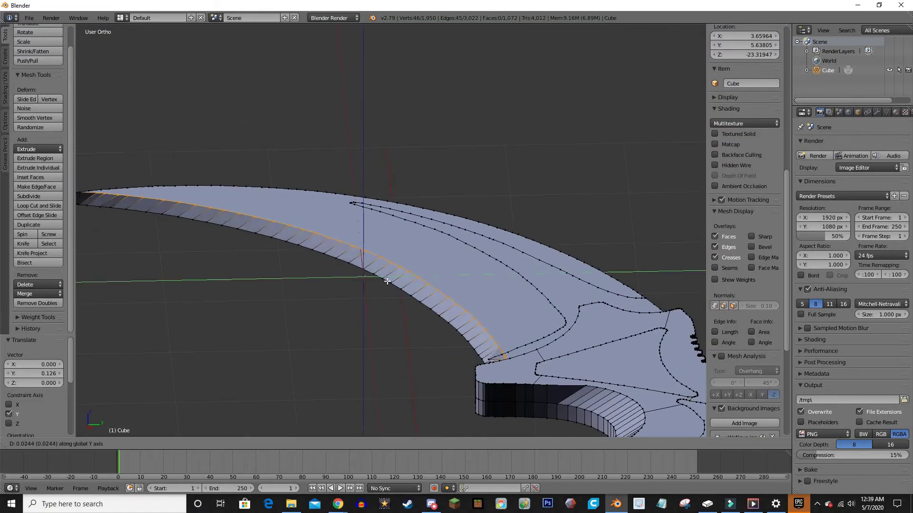
{"action": "scroll", "coordinate": [417, 254], "scroll_direction": "up", "scroll_amount": 3}
{"action": "scroll", "coordinate": [349, 296], "scroll_direction": "up", "scroll_amount": 3}
{"action": "left_click", "coordinate": [430, 318]}
{"action": "scroll", "coordinate": [430, 318], "scroll_direction": "up", "scroll_amount": 2}
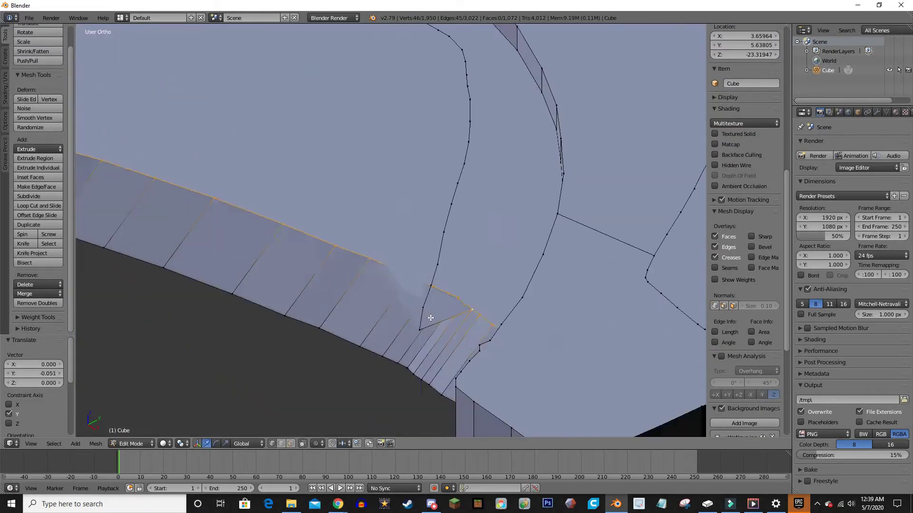
{"action": "left_click", "coordinate": [510, 231]}
{"action": "scroll", "coordinate": [420, 265], "scroll_direction": "up", "scroll_amount": 2}
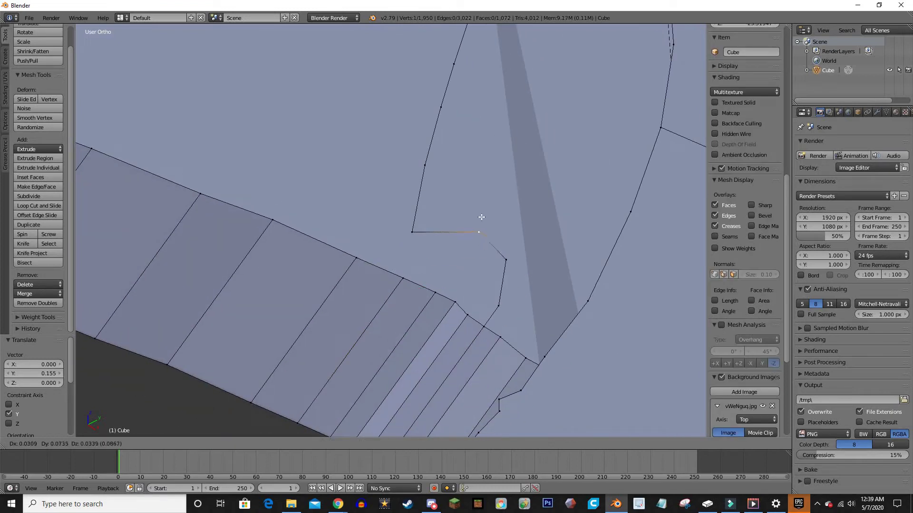
{"action": "left_click", "coordinate": [422, 230]}
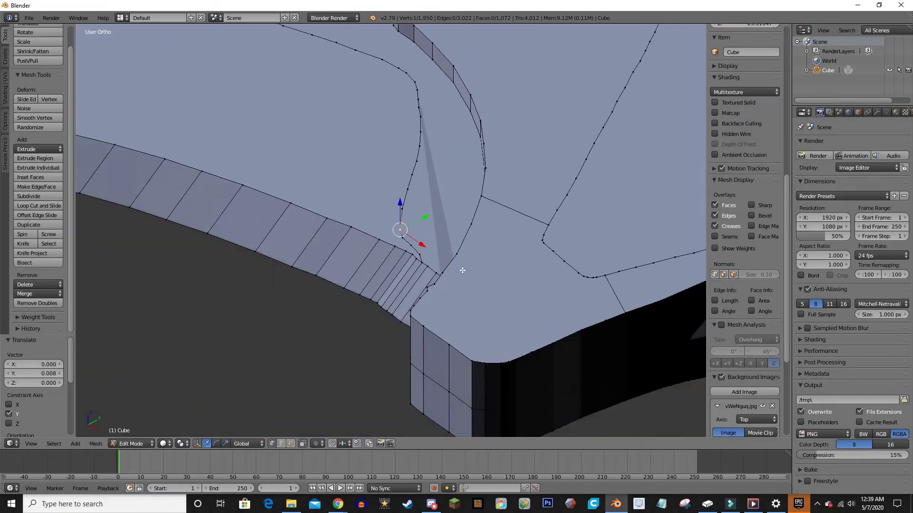
{"action": "mouse_move", "coordinate": [421, 230]}
{"action": "middle_mouse_down"}
{"action": "mouse_move", "coordinate": [342, 321]}
{"action": "mouse_move", "coordinate": [199, 387]}
{"action": "mouse_move", "coordinate": [217, 320]}
{"action": "mouse_move", "coordinate": [183, 322]}
{"action": "middle_mouse_up"}
{"action": "scroll", "coordinate": [342, 320], "scroll_direction": "up", "scroll_amount": 3}
- Nudge the selected blade vertices once more along the Y axis
{"action": "key", "text": "g"}
{"action": "key", "text": "y"}
{"action": "left_click", "coordinate": [364, 348]}
{"action": "scroll", "coordinate": [450, 301], "scroll_direction": "up", "scroll_amount": 3}
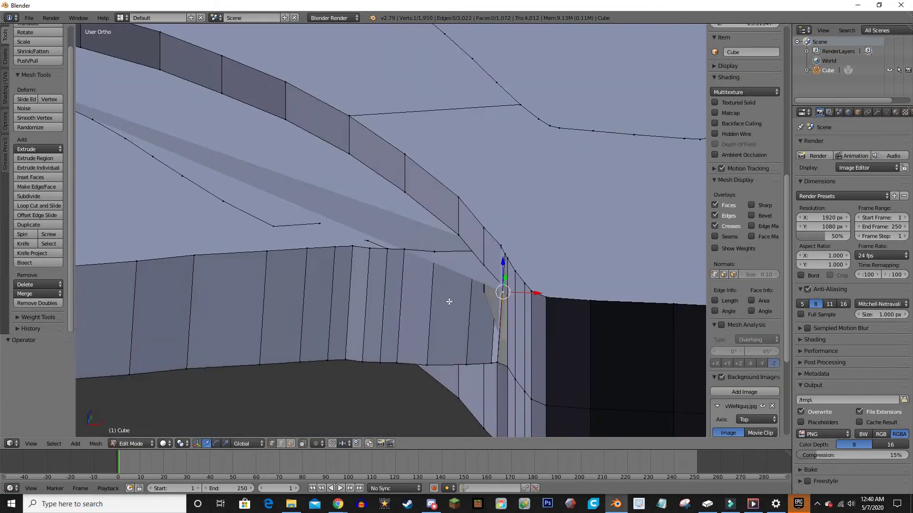
{"action": "scroll", "coordinate": [449, 301], "scroll_direction": "down", "scroll_amount": 5}
{"action": "scroll", "coordinate": [265, 301], "scroll_direction": "down", "scroll_amount": 3}
{"action": "scroll", "coordinate": [236, 336], "scroll_direction": "up", "scroll_amount": 4}
- Preview the knife in rendered shading, then return to solid shading and Object Mode
{"action": "key", "text": "shift+z"}
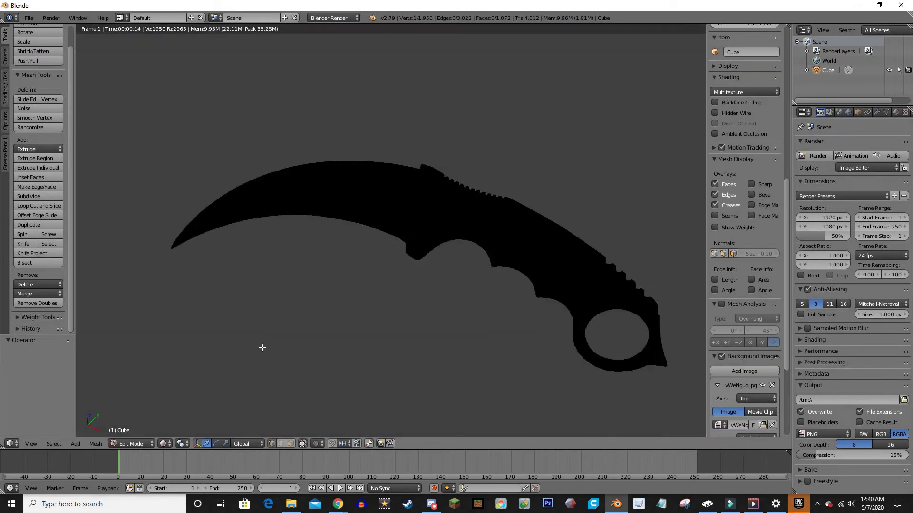
{"action": "left_click", "coordinate": [163, 443]}
{"action": "left_click", "coordinate": [190, 379]}
{"action": "scroll", "coordinate": [190, 379], "scroll_direction": "down", "scroll_amount": 5}
{"action": "key", "text": "Tab"}
{"action": "scroll", "coordinate": [336, 375], "scroll_direction": "up", "scroll_amount": 8}
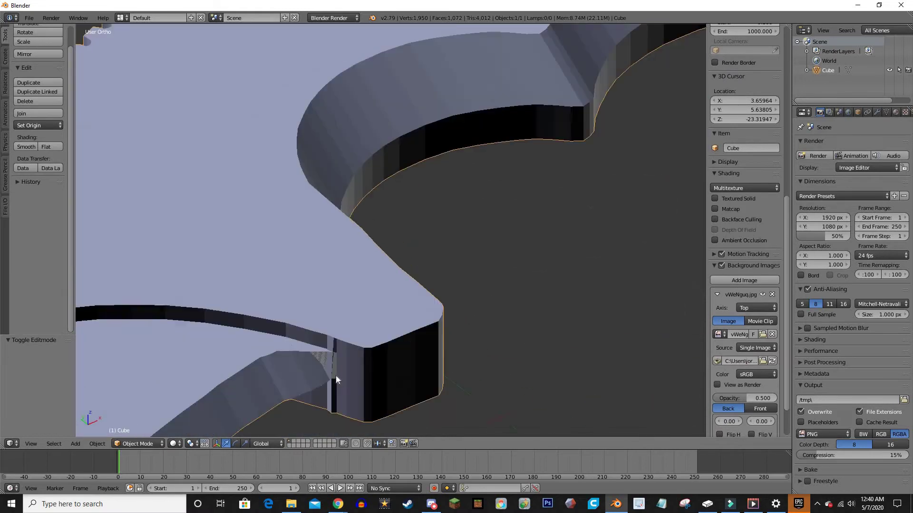
{"action": "scroll", "coordinate": [335, 376], "scroll_direction": "down", "scroll_amount": 8}
- Orbit around the whole knife and switch back into Edit Mode
{"action": "middle_click_drag", "start_coordinate": [331, 357], "coordinate": [164, 369]}
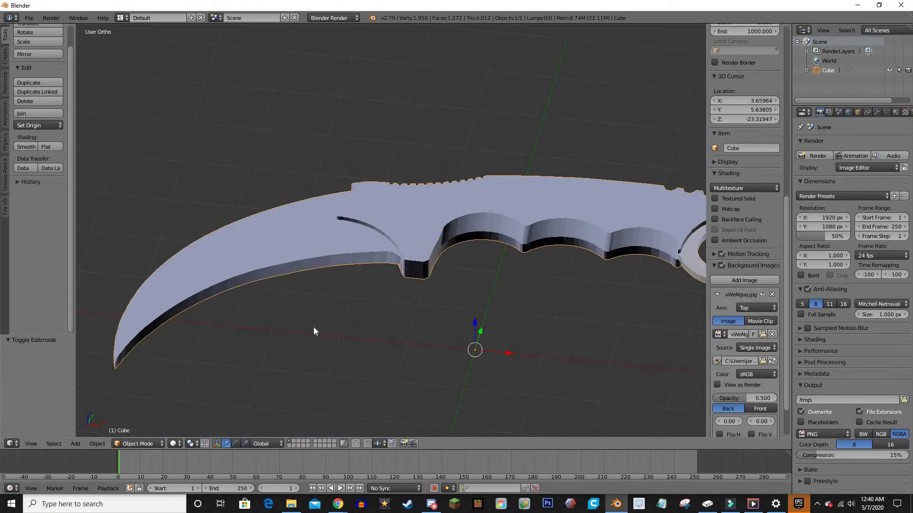
{"action": "mouse_move", "coordinate": [321, 250]}
{"action": "middle_mouse_down"}
{"action": "mouse_move", "coordinate": [252, 232]}
{"action": "mouse_move", "coordinate": [323, 295]}
{"action": "middle_mouse_up"}
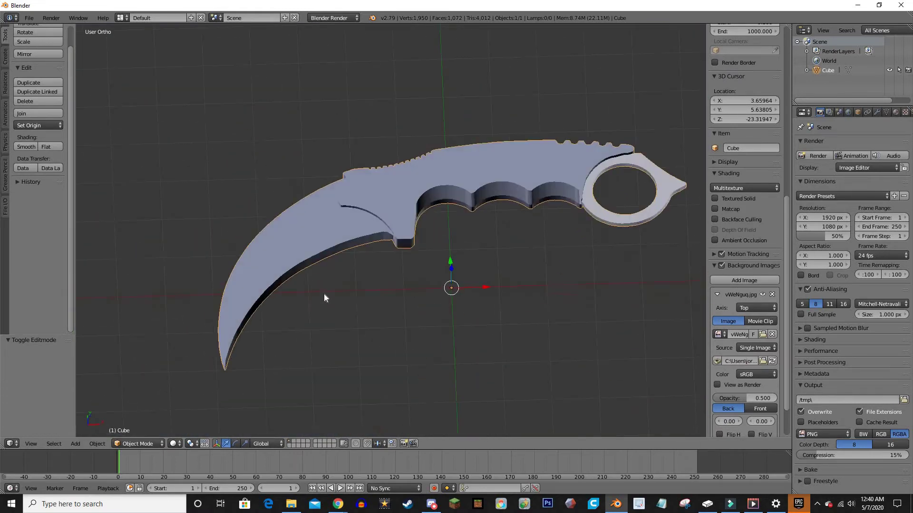
{"action": "scroll", "coordinate": [324, 296], "scroll_direction": "up", "scroll_amount": 2}
{"action": "left_click", "coordinate": [138, 444]}
{"action": "left_click", "coordinate": [136, 422]}
{"action": "scroll", "coordinate": [128, 360], "scroll_direction": "up", "scroll_amount": 5}
{"action": "scroll", "coordinate": [146, 369], "scroll_direction": "down", "scroll_amount": 5}
{"action": "scroll", "coordinate": [147, 368], "scroll_direction": "up", "scroll_amount": 4}
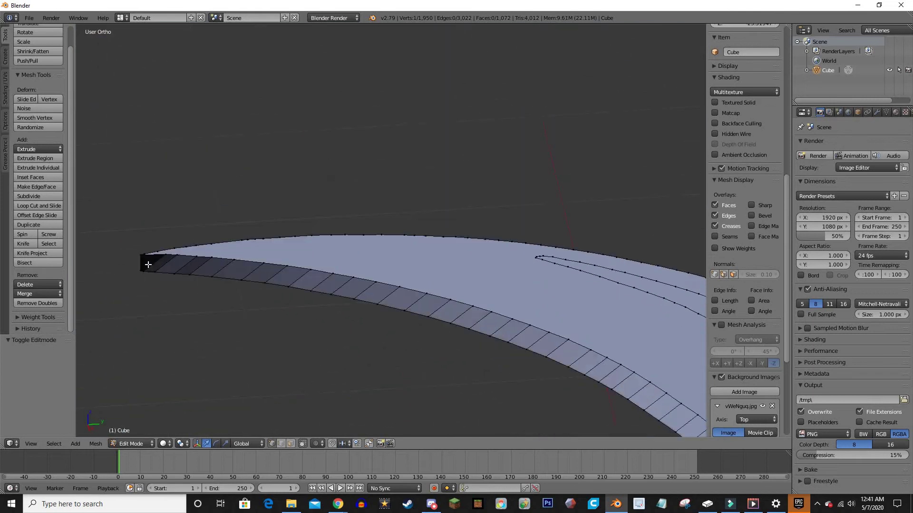
{"action": "scroll", "coordinate": [162, 126], "scroll_direction": "up", "scroll_amount": 2}
{"action": "middle_click_drag", "start_coordinate": [290, 73], "coordinate": [468, 279]}
- Select the guard-area vertices and move them into place at the notch
{"action": "left_click", "coordinate": [412, 285], "text": "ctrl"}
{"action": "scroll", "coordinate": [411, 285], "scroll_direction": "up", "scroll_amount": 2}
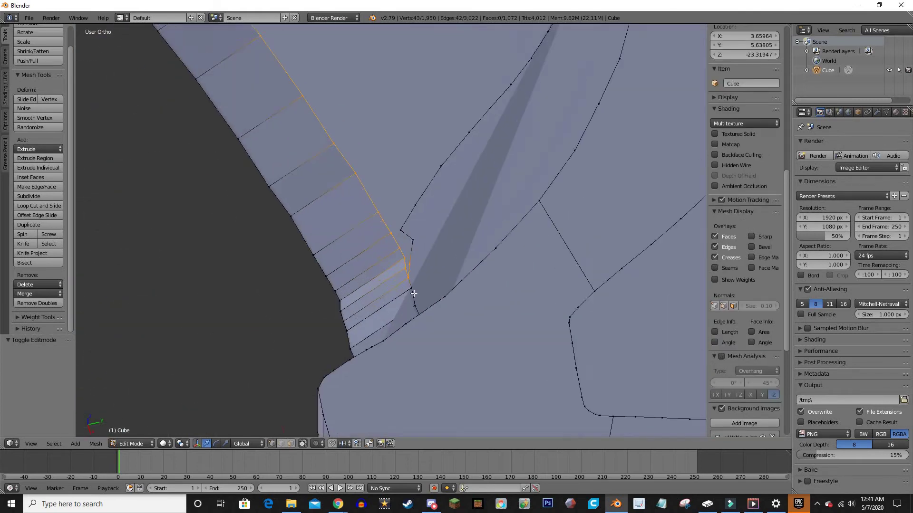
{"action": "mouse_move", "coordinate": [412, 285]}
{"action": "middle_mouse_down"}
{"action": "mouse_move", "coordinate": [333, 247]}
{"action": "mouse_move", "coordinate": [290, 239]}
{"action": "mouse_move", "coordinate": [318, 239]}
{"action": "mouse_move", "coordinate": [400, 290]}
{"action": "mouse_move", "coordinate": [428, 361]}
{"action": "middle_mouse_up"}
{"action": "key", "text": "Tab"}
{"action": "key", "text": "Tab"}
{"action": "scroll", "coordinate": [450, 391], "scroll_direction": "down", "scroll_amount": 5}
{"action": "scroll", "coordinate": [252, 383], "scroll_direction": "up", "scroll_amount": 5}
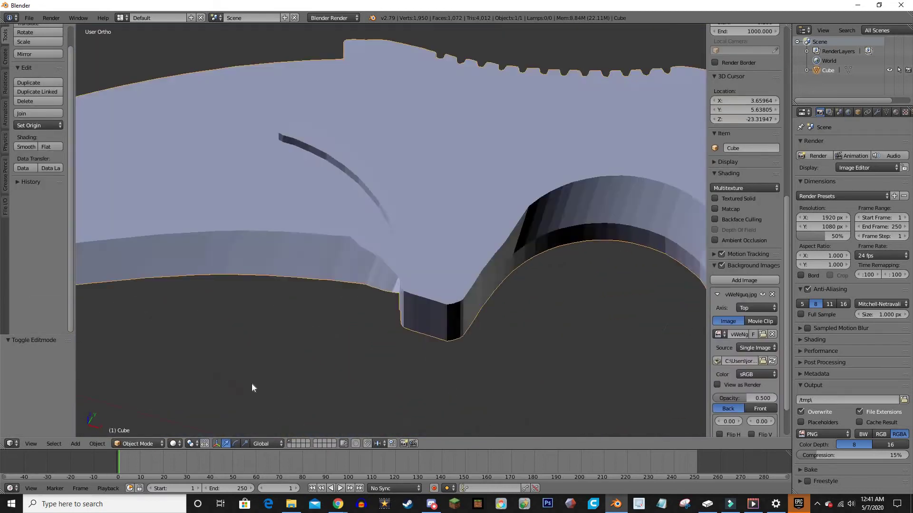
{"action": "middle_click_drag", "start_coordinate": [252, 384], "coordinate": [273, 305]}
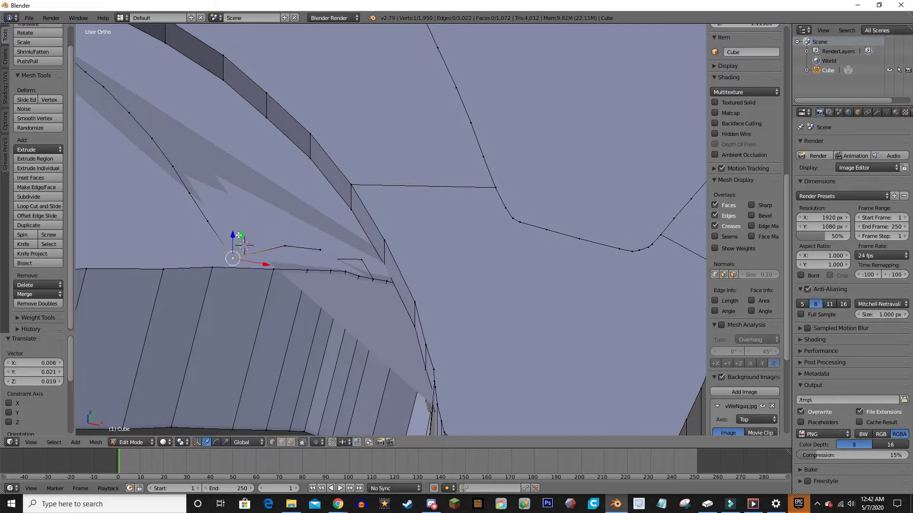
{"action": "left_click", "coordinate": [245, 223]}
{"action": "mouse_move", "coordinate": [245, 222]}
{"action": "middle_mouse_down"}
{"action": "mouse_move", "coordinate": [398, 335]}
{"action": "mouse_move", "coordinate": [442, 331]}
{"action": "middle_mouse_up"}
- Return to Object Mode and orbit around both sides of the knife
{"action": "key", "text": "Tab"}
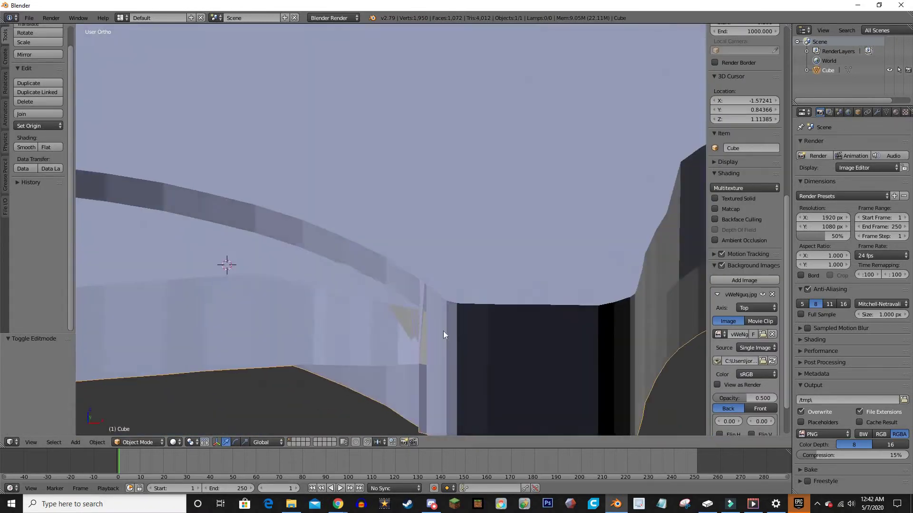
{"action": "scroll", "coordinate": [344, 336], "scroll_direction": "down", "scroll_amount": 5}
{"action": "middle_click_drag", "start_coordinate": [344, 336], "coordinate": [538, 334]}
{"action": "scroll", "coordinate": [445, 302], "scroll_direction": "up", "scroll_amount": 3}
{"action": "middle_click_drag", "start_coordinate": [446, 306], "coordinate": [605, 303]}
{"action": "scroll", "coordinate": [605, 303], "scroll_direction": "down", "scroll_amount": 3}
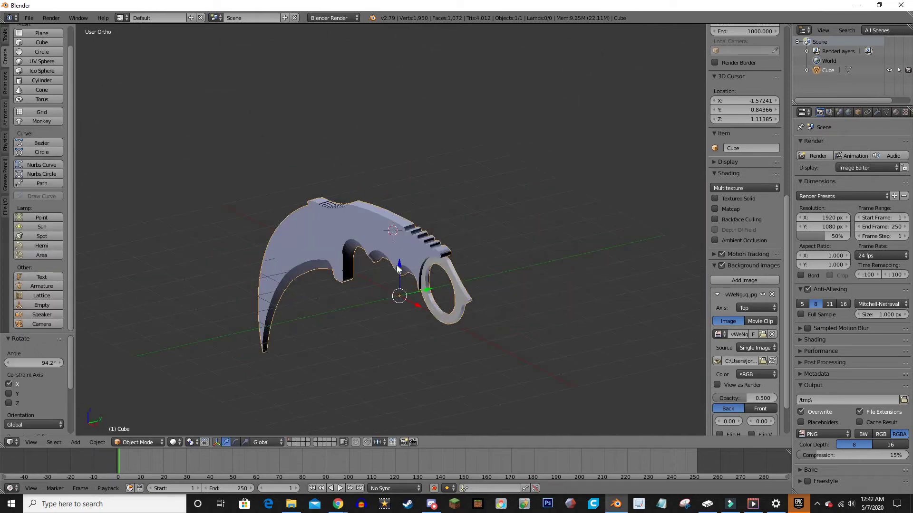
- Enter Edit Mode and grow the selection along the blade strips (Ctrl+Numpad +)
{"action": "left_click", "coordinate": [138, 442]}
{"action": "left_click", "coordinate": [134, 419]}
{"action": "scroll", "coordinate": [242, 347], "scroll_direction": "up", "scroll_amount": 4}
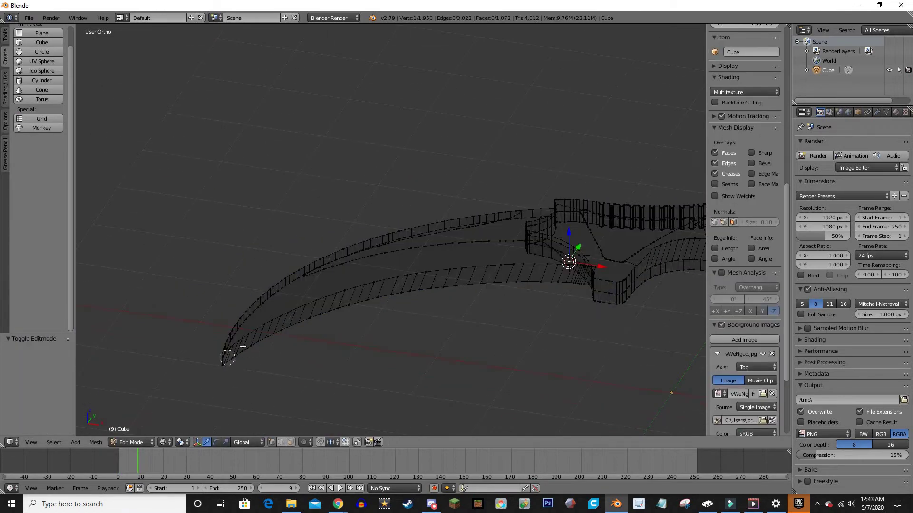
{"action": "key", "text": "ctrl+KP_Add"}
{"action": "key", "text": "ctrl+KP_Add"}
{"action": "key", "text": "ctrl+KP_Add"}
{"action": "scroll", "coordinate": [284, 341], "scroll_direction": "up", "scroll_amount": 2}
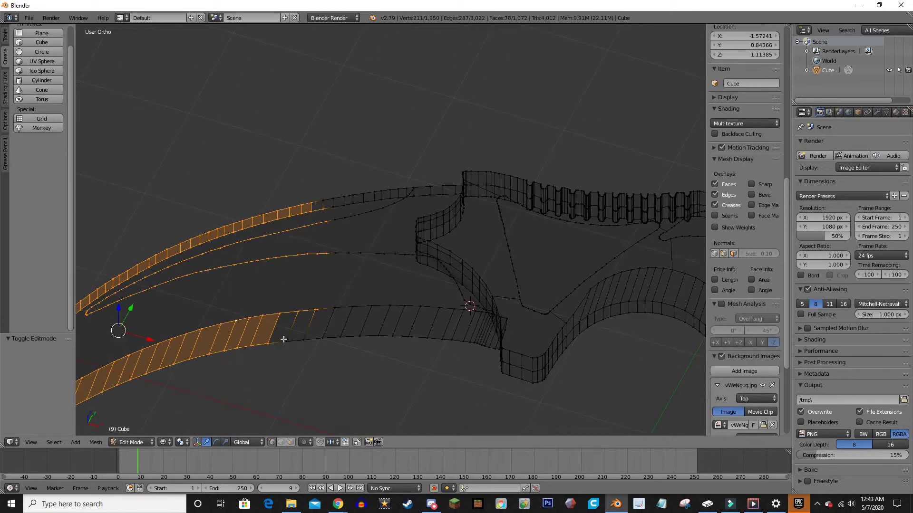
{"action": "scroll", "coordinate": [300, 339], "scroll_direction": "up", "scroll_amount": 3}
{"action": "scroll", "coordinate": [480, 235], "scroll_direction": "up", "scroll_amount": 3}
- Circle-select more blade vertices, toggling wireframe to see through the mesh
{"action": "key", "text": "c"}
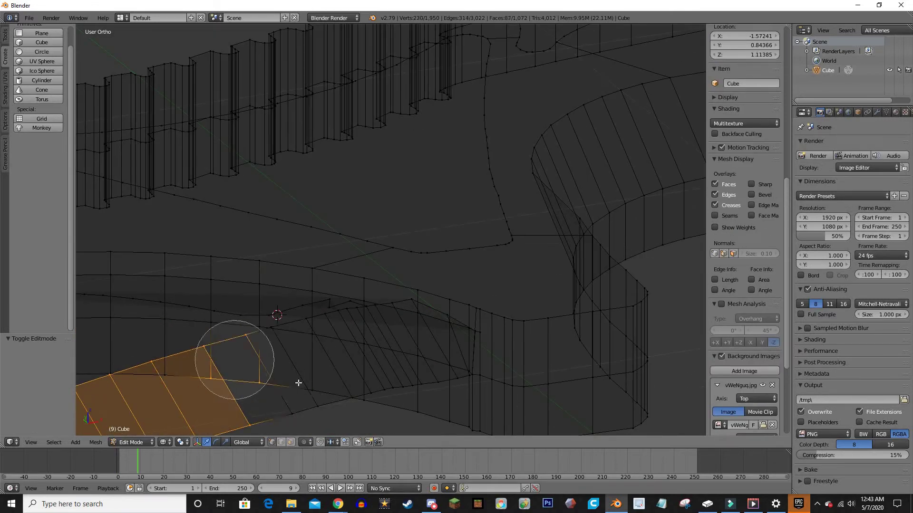
{"action": "left_click_drag", "start_coordinate": [298, 381], "coordinate": [352, 290]}
{"action": "key", "text": "Escape"}
{"action": "key", "text": "z"}
{"action": "middle_click_drag", "start_coordinate": [419, 246], "coordinate": [585, 261]}
{"action": "key", "text": "z"}
{"action": "key", "text": "c"}
{"action": "left_click_drag", "start_coordinate": [566, 260], "coordinate": [541, 273]}
{"action": "key", "text": "Escape"}
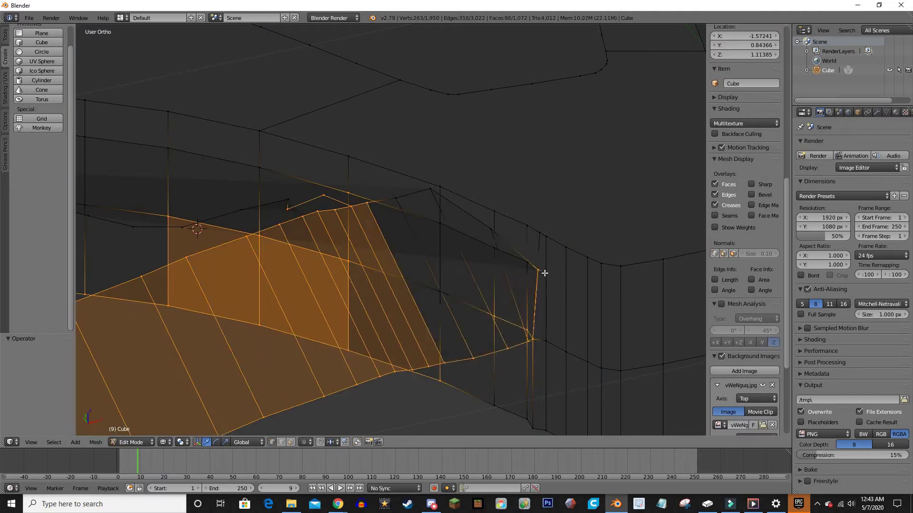
{"action": "key", "text": "z"}
- Brush in a few more vertices, then switch to the Top view (Numpad 7)
{"action": "key", "text": "z"}
- Add the remaining blade vertices, drop the lower face band, and select linked blade geometry
{"action": "mouse_move", "coordinate": [465, 302]}
{"action": "middle_mouse_down"}
{"action": "mouse_move", "coordinate": [271, 177]}
{"action": "mouse_move", "coordinate": [319, 279]}
{"action": "mouse_move", "coordinate": [361, 241]}
{"action": "middle_mouse_up"}
{"action": "left_click", "coordinate": [319, 279], "text": "ctrl"}
{"action": "left_click", "coordinate": [295, 231]}
{"action": "key", "text": "Escape"}
{"action": "mouse_move", "coordinate": [295, 231]}
{"action": "middle_mouse_down"}
{"action": "mouse_move", "coordinate": [309, 146]}
{"action": "mouse_move", "coordinate": [538, 246]}
{"action": "middle_mouse_up"}
{"action": "key", "text": "shift+l"}
{"action": "mouse_move", "coordinate": [485, 269]}
{"action": "middle_mouse_down"}
{"action": "mouse_move", "coordinate": [292, 263]}
{"action": "mouse_move", "coordinate": [375, 160]}
{"action": "mouse_move", "coordinate": [495, 193]}
{"action": "mouse_move", "coordinate": [479, 256]}
{"action": "mouse_move", "coordinate": [530, 265]}
{"action": "mouse_move", "coordinate": [435, 271]}
{"action": "mouse_move", "coordinate": [430, 315]}
{"action": "mouse_move", "coordinate": [418, 317]}
{"action": "mouse_move", "coordinate": [535, 320]}
{"action": "mouse_move", "coordinate": [526, 360]}
{"action": "middle_mouse_up"}
{"action": "key", "text": "l"}
{"action": "key", "text": "z"}
{"action": "key", "text": "c"}
{"action": "left_click", "coordinate": [527, 359]}
{"action": "mouse_move", "coordinate": [328, 280]}
{"action": "middle_mouse_down"}
{"action": "mouse_move", "coordinate": [509, 330]}
{"action": "mouse_move", "coordinate": [447, 167]}
{"action": "mouse_move", "coordinate": [297, 269]}
{"action": "mouse_move", "coordinate": [348, 283]}
{"action": "middle_mouse_up"}
{"action": "key", "text": "z"}
{"action": "key", "text": "z"}
{"action": "key", "text": "z"}
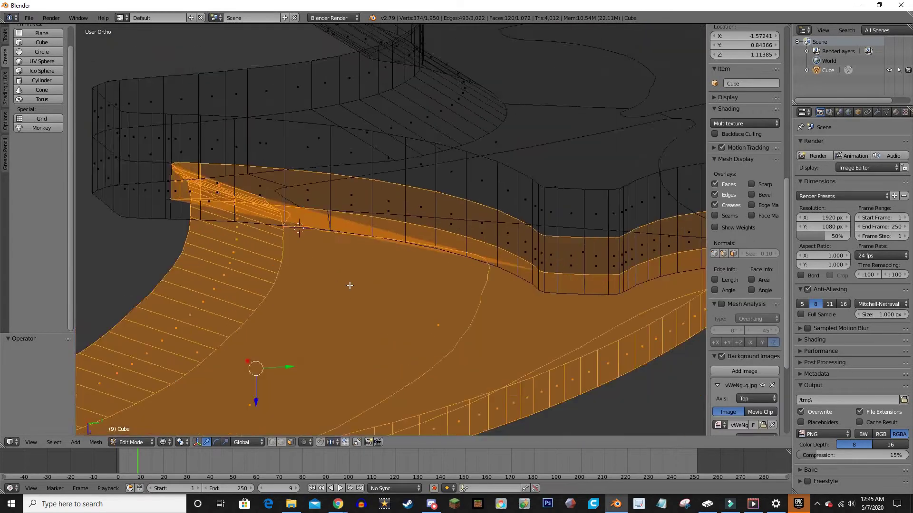
{"action": "key", "text": "z"}
{"action": "key", "text": "KP_7"}
{"action": "scroll", "coordinate": [305, 230], "scroll_direction": "up", "scroll_amount": 2}
{"action": "scroll", "coordinate": [305, 231], "scroll_direction": "down", "scroll_amount": 3}
- Leave Edit Mode, preview rendered shading, then add a camera and delete it
{"action": "scroll", "coordinate": [572, 212], "scroll_direction": "down", "scroll_amount": 3}
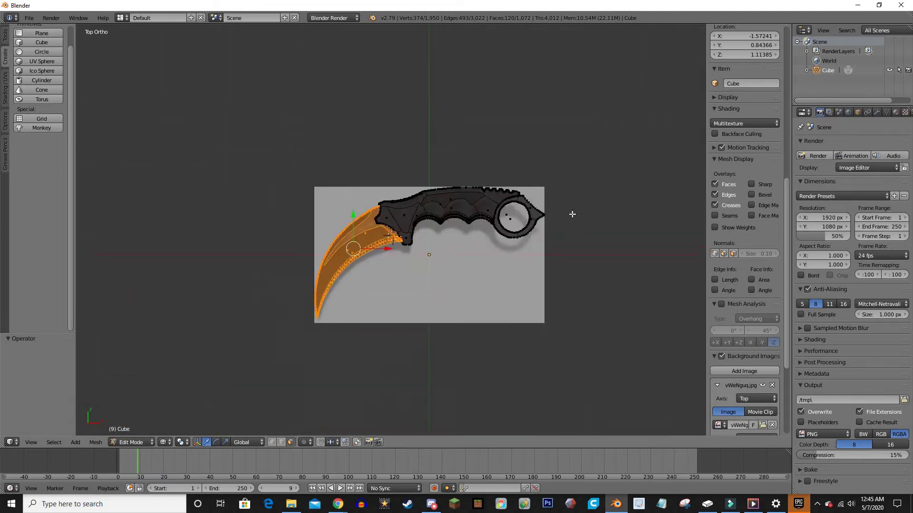
{"action": "scroll", "coordinate": [572, 212], "scroll_direction": "up", "scroll_amount": 4}
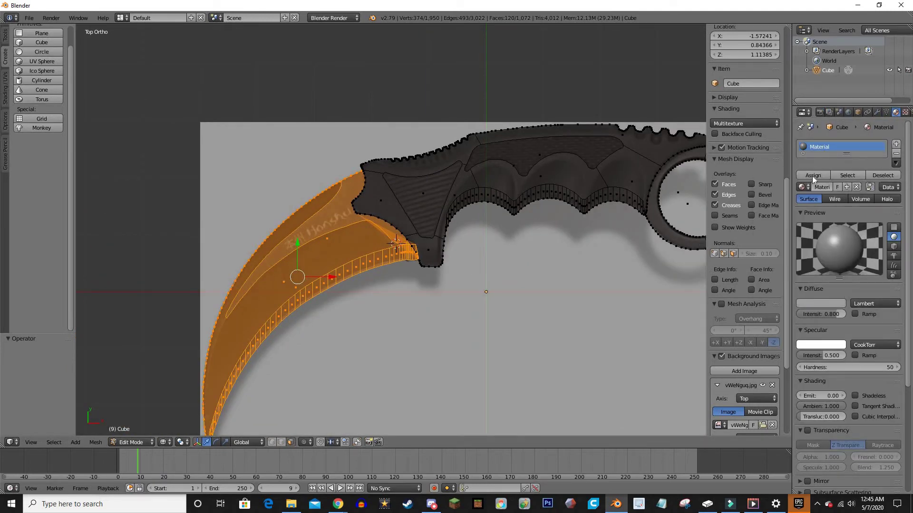
{"action": "key", "text": "Tab"}
{"action": "key", "text": "shift+z"}
{"action": "scroll", "coordinate": [172, 410], "scroll_direction": "down", "scroll_amount": 4}
{"action": "left_click", "coordinate": [78, 443]}
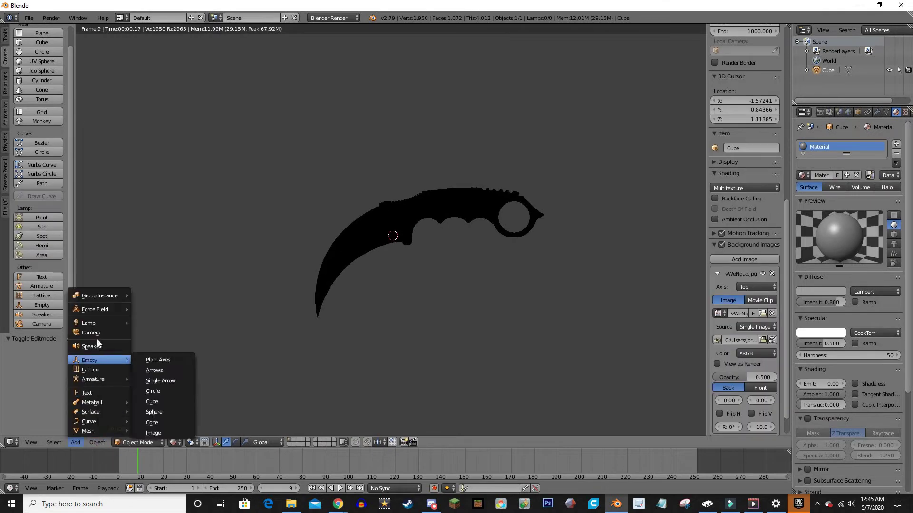
{"action": "left_click", "coordinate": [92, 335]}
{"action": "key", "text": "Delete"}
{"action": "key", "text": "shift+z"}
- Add a point lamp to the scene and move it along the Y axis
{"action": "middle_click_drag", "start_coordinate": [409, 344], "coordinate": [333, 362]}
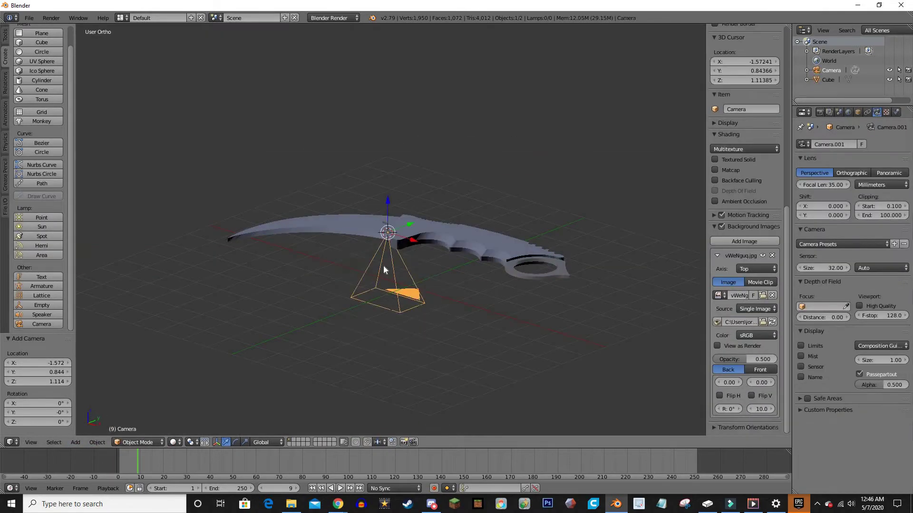
{"action": "left_click", "coordinate": [76, 442]}
{"action": "left_click", "coordinate": [153, 323]}
{"action": "middle_click_drag", "start_coordinate": [201, 347], "coordinate": [161, 384]}
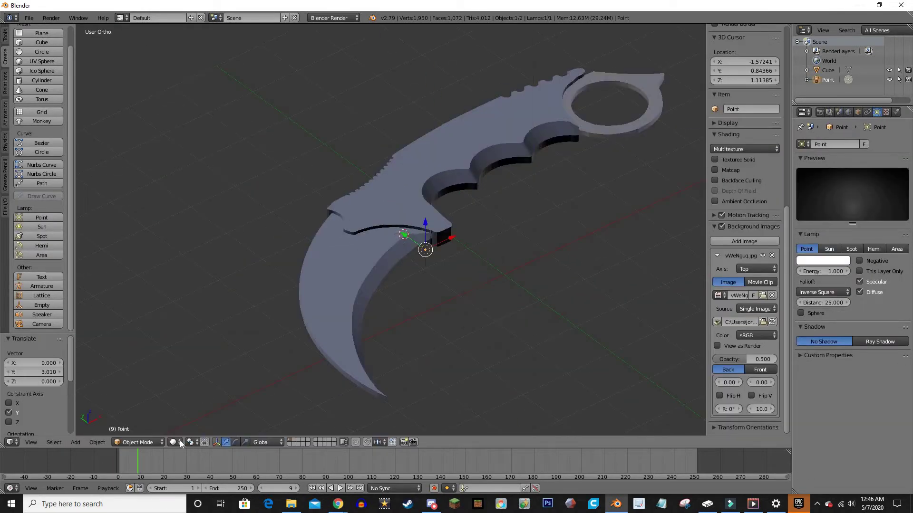
{"action": "key", "text": "shift+z"}
{"action": "scroll", "coordinate": [161, 384], "scroll_direction": "up", "scroll_amount": 4}
{"action": "left_click", "coordinate": [187, 412]}
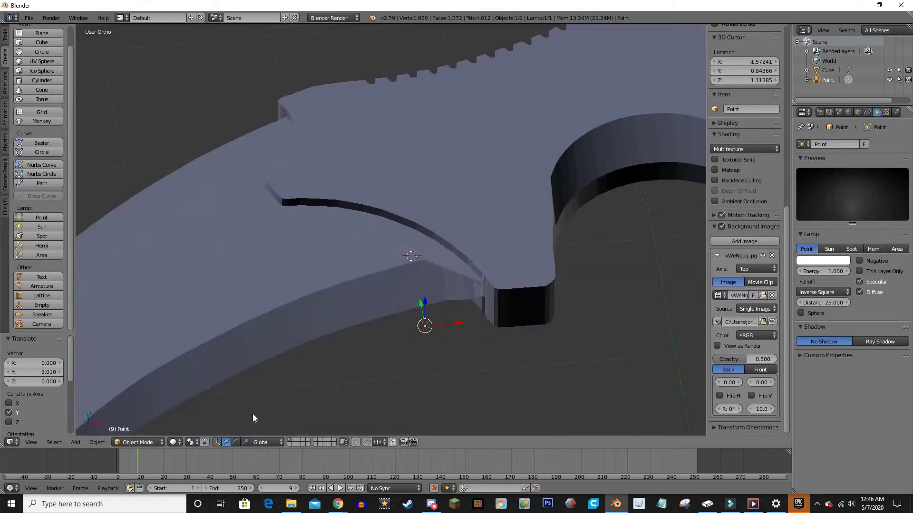
{"action": "mouse_move", "coordinate": [253, 414]}
{"action": "middle_mouse_down"}
{"action": "mouse_move", "coordinate": [310, 272]}
{"action": "mouse_move", "coordinate": [432, 253]}
{"action": "mouse_move", "coordinate": [509, 274]}
{"action": "middle_mouse_up"}
- Make the knife mesh active and resume Edit Mode in top view
{"action": "right_click", "coordinate": [153, 428]}
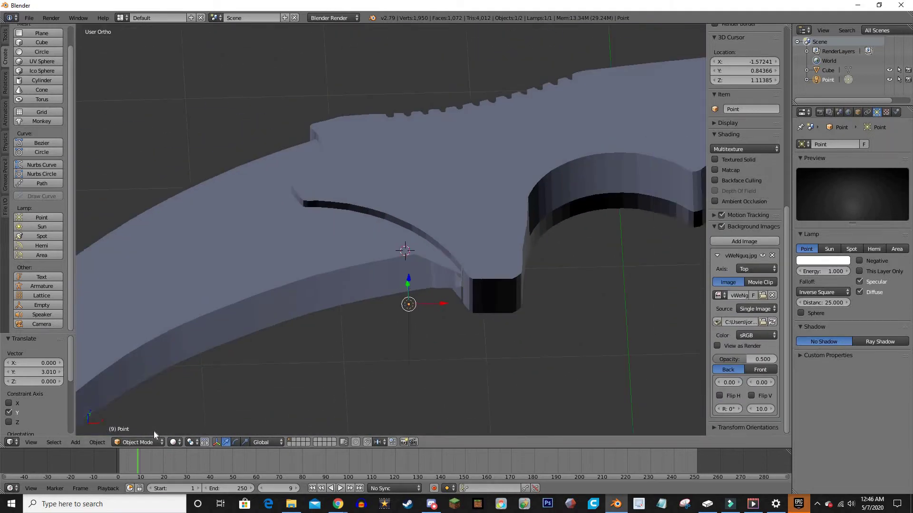
{"action": "left_click", "coordinate": [138, 442]}
{"action": "left_click", "coordinate": [142, 418]}
{"action": "key", "text": "KP_7"}
{"action": "scroll", "coordinate": [422, 268], "scroll_direction": "up", "scroll_amount": 4}
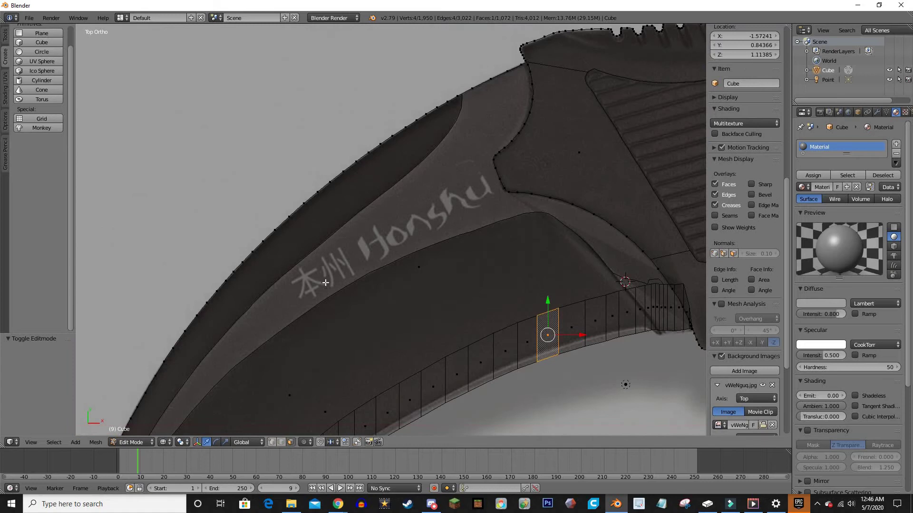
- Select the edge loop along the blade and inspect its edge walls in wireframe
{"action": "middle_click_drag", "start_coordinate": [325, 282], "coordinate": [506, 202], "text": "shift"}
{"action": "scroll", "coordinate": [413, 224], "scroll_direction": "down", "scroll_amount": 2}
{"action": "scroll", "coordinate": [424, 204], "scroll_direction": "up", "scroll_amount": 5}
{"action": "right_click", "coordinate": [424, 204], "text": "alt"}
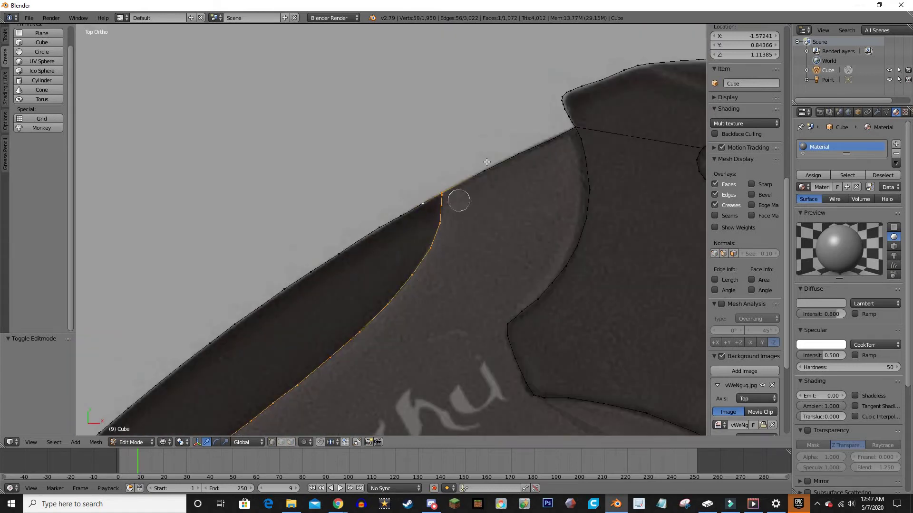
{"action": "key", "text": "z"}
{"action": "mouse_move", "coordinate": [487, 162]}
{"action": "middle_mouse_down"}
{"action": "mouse_move", "coordinate": [534, 204]}
{"action": "mouse_move", "coordinate": [432, 210]}
{"action": "mouse_move", "coordinate": [570, 267]}
{"action": "mouse_move", "coordinate": [421, 295]}
{"action": "mouse_move", "coordinate": [213, 226]}
{"action": "middle_mouse_up"}
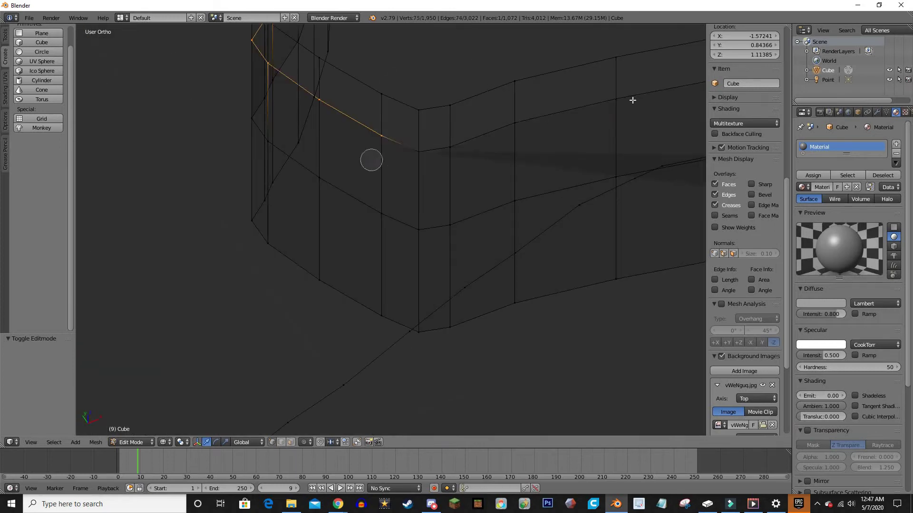
{"action": "key", "text": "z"}
{"action": "mouse_move", "coordinate": [182, 153]}
{"action": "middle_mouse_down"}
{"action": "mouse_move", "coordinate": [522, 208]}
{"action": "mouse_move", "coordinate": [682, 217]}
{"action": "mouse_move", "coordinate": [546, 199]}
{"action": "middle_mouse_up"}
{"action": "key", "text": "z"}
{"action": "key", "text": "z"}
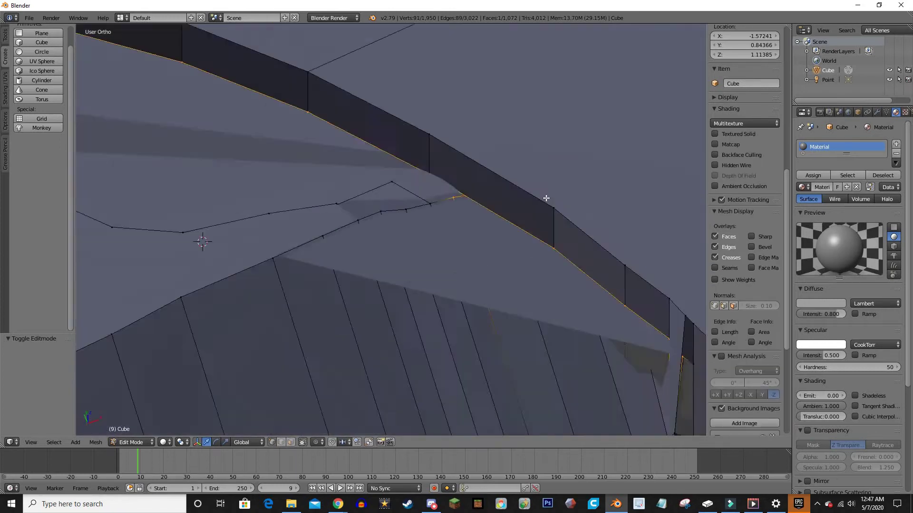
{"action": "mouse_move", "coordinate": [370, 248]}
{"action": "middle_mouse_down"}
{"action": "mouse_move", "coordinate": [184, 289]}
{"action": "mouse_move", "coordinate": [316, 251]}
{"action": "mouse_move", "coordinate": [576, 234]}
{"action": "middle_mouse_up"}
- Reposition single blade vertices with axis-constrained moves along Z and Y
{"action": "key", "text": "z"}
{"action": "scroll", "coordinate": [575, 235], "scroll_direction": "up", "scroll_amount": 5}
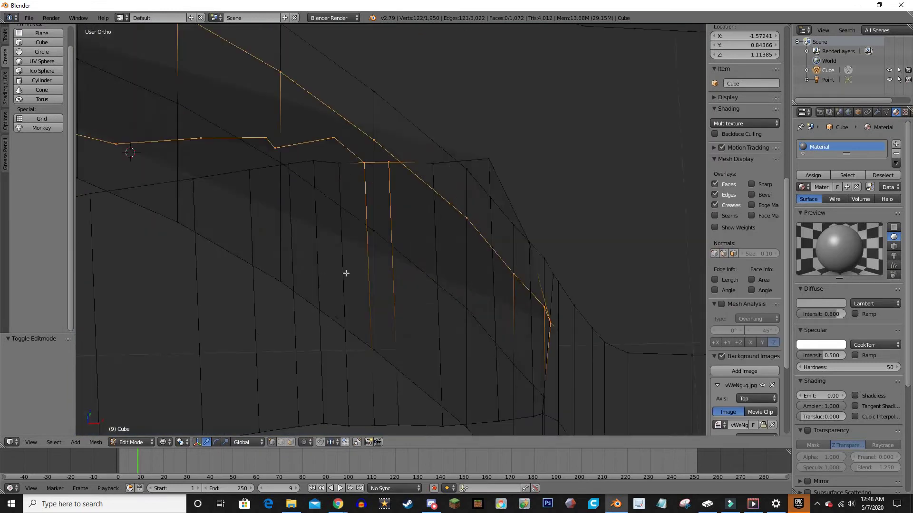
{"action": "mouse_move", "coordinate": [346, 272]}
{"action": "middle_mouse_down"}
{"action": "mouse_move", "coordinate": [398, 261]}
{"action": "mouse_move", "coordinate": [374, 204]}
{"action": "middle_mouse_up"}
{"action": "right_click", "coordinate": [325, 210]}
{"action": "key", "text": "g"}
{"action": "key", "text": "z"}
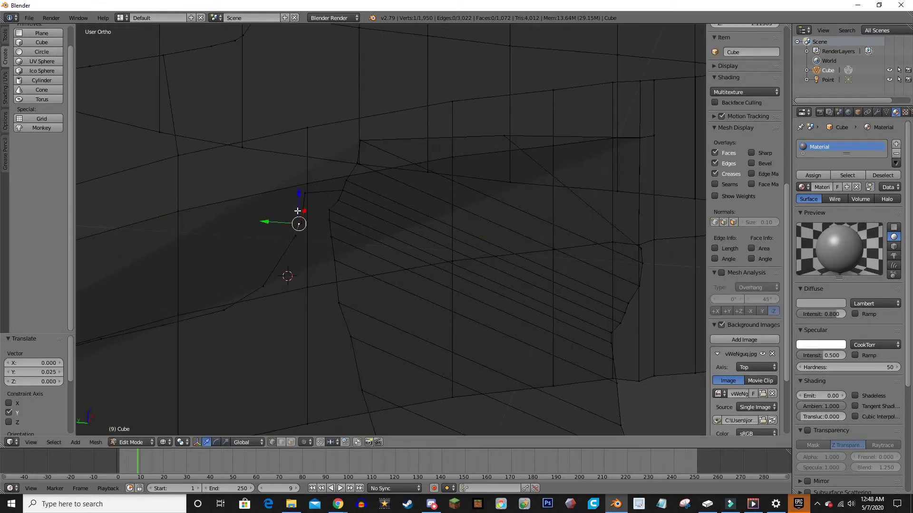
{"action": "left_click", "coordinate": [298, 211]}
{"action": "key", "text": "z"}
{"action": "middle_click_drag", "start_coordinate": [298, 210], "coordinate": [271, 208]}
{"action": "left_click", "coordinate": [205, 187]}
{"action": "mouse_move", "coordinate": [205, 187]}
{"action": "middle_mouse_down"}
{"action": "mouse_move", "coordinate": [187, 228]}
{"action": "mouse_move", "coordinate": [310, 216]}
{"action": "mouse_move", "coordinate": [370, 199]}
{"action": "mouse_move", "coordinate": [362, 149]}
{"action": "mouse_move", "coordinate": [310, 163]}
{"action": "mouse_move", "coordinate": [270, 199]}
{"action": "middle_mouse_up"}
{"action": "key", "text": "g"}
{"action": "key", "text": "x"}
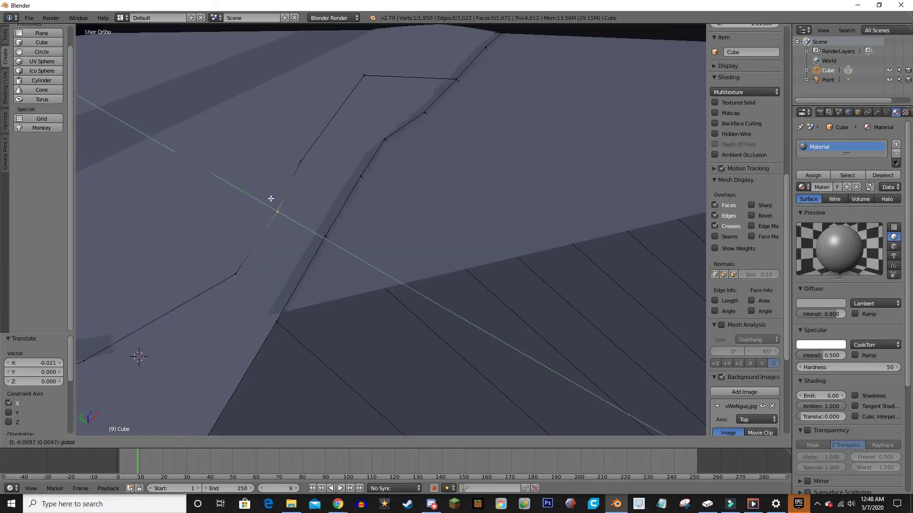
{"action": "left_click", "coordinate": [364, 136]}
{"action": "mouse_move", "coordinate": [363, 136]}
{"action": "middle_mouse_down"}
{"action": "mouse_move", "coordinate": [287, 108]}
{"action": "mouse_move", "coordinate": [621, 157]}
{"action": "middle_mouse_up"}
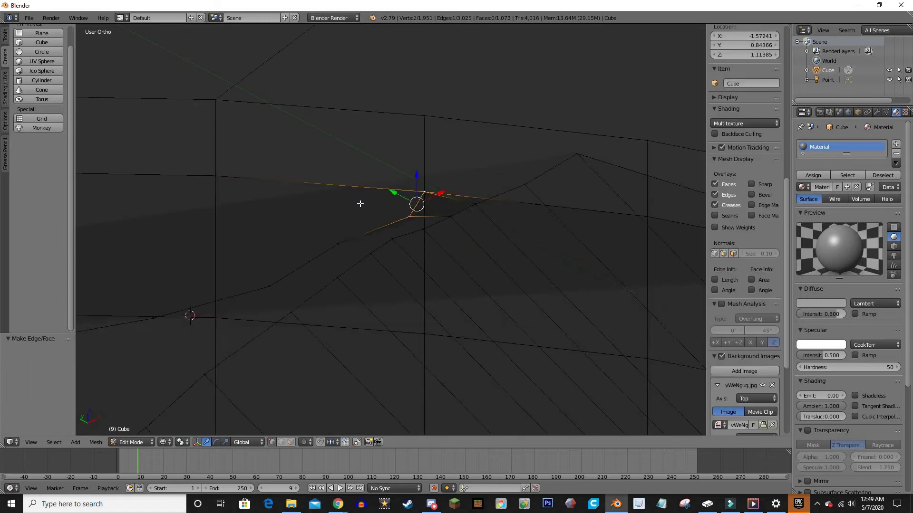
- Extrude a new vertex, path-select the loop around the gap, and fill it with a face
{"action": "left_click", "coordinate": [360, 203], "text": "ctrl"}
{"action": "middle_click_drag", "start_coordinate": [360, 203], "coordinate": [281, 216]}
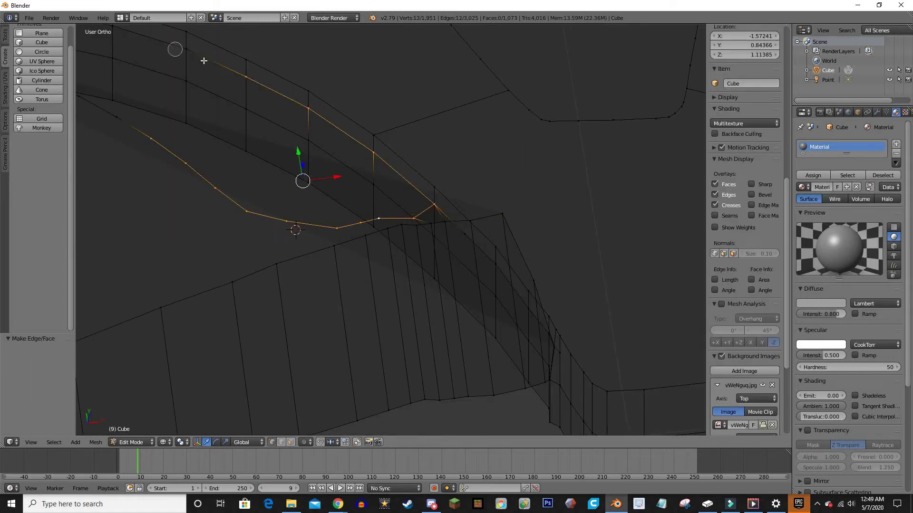
{"action": "middle_click_drag", "start_coordinate": [240, 266], "coordinate": [409, 227]}
{"action": "right_click", "coordinate": [326, 232], "text": "ctrl"}
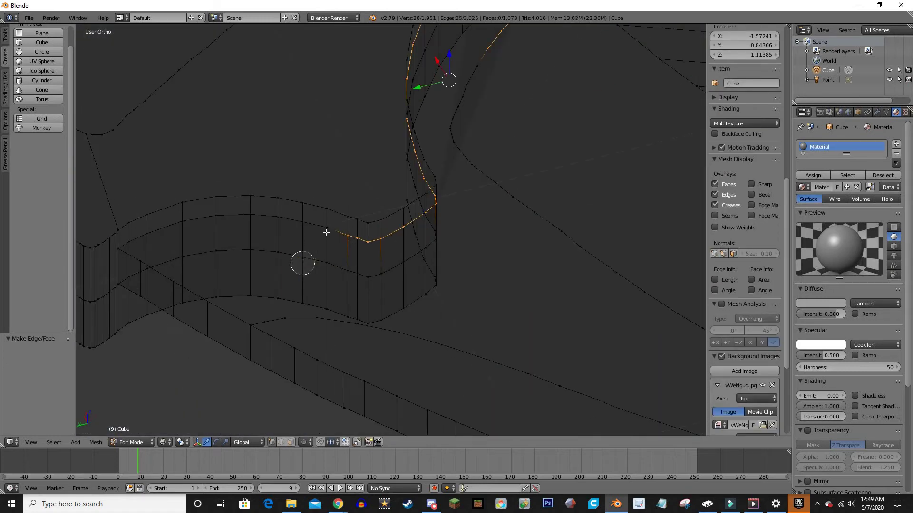
{"action": "right_click", "coordinate": [103, 238], "text": "ctrl"}
{"action": "mouse_move", "coordinate": [103, 238]}
{"action": "middle_mouse_down"}
{"action": "mouse_move", "coordinate": [277, 163]}
{"action": "mouse_move", "coordinate": [582, 287]}
{"action": "mouse_move", "coordinate": [172, 196]}
{"action": "mouse_move", "coordinate": [371, 217]}
{"action": "mouse_move", "coordinate": [377, 173]}
{"action": "mouse_move", "coordinate": [342, 302]}
{"action": "mouse_move", "coordinate": [296, 255]}
{"action": "middle_mouse_up"}
{"action": "right_click", "coordinate": [371, 217], "text": "ctrl"}
{"action": "key", "text": "z"}
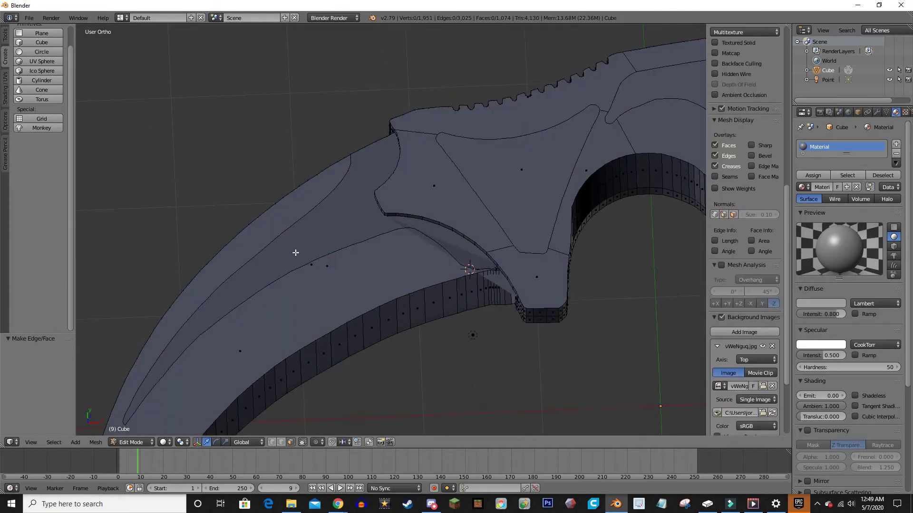
{"action": "key", "text": "f"}
{"action": "middle_click_drag", "start_coordinate": [412, 330], "coordinate": [406, 153]}
- Fill the remaining gap with a face and return to the blade's top view
{"action": "key", "text": "z"}
{"action": "scroll", "coordinate": [406, 153], "scroll_direction": "down", "scroll_amount": 4}
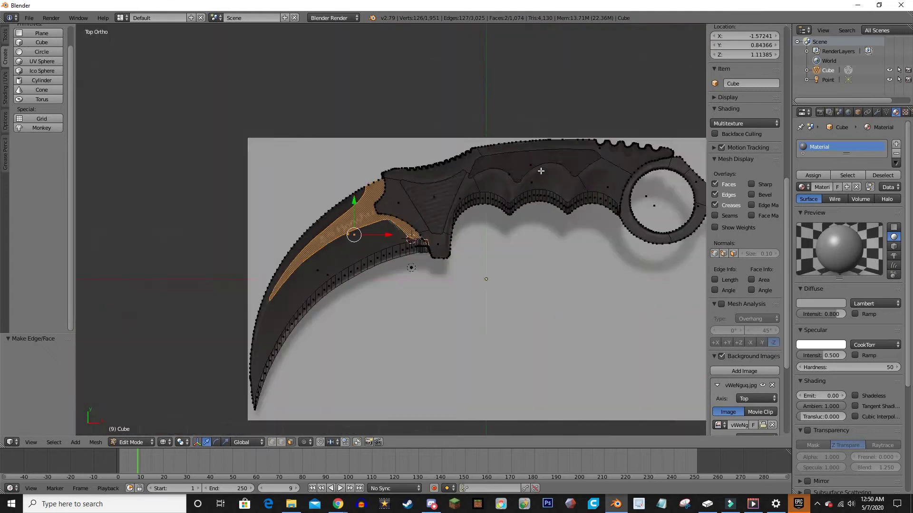
{"action": "scroll", "coordinate": [413, 101], "scroll_direction": "up", "scroll_amount": 4}
{"action": "middle_click_drag", "start_coordinate": [413, 101], "coordinate": [814, 178]}
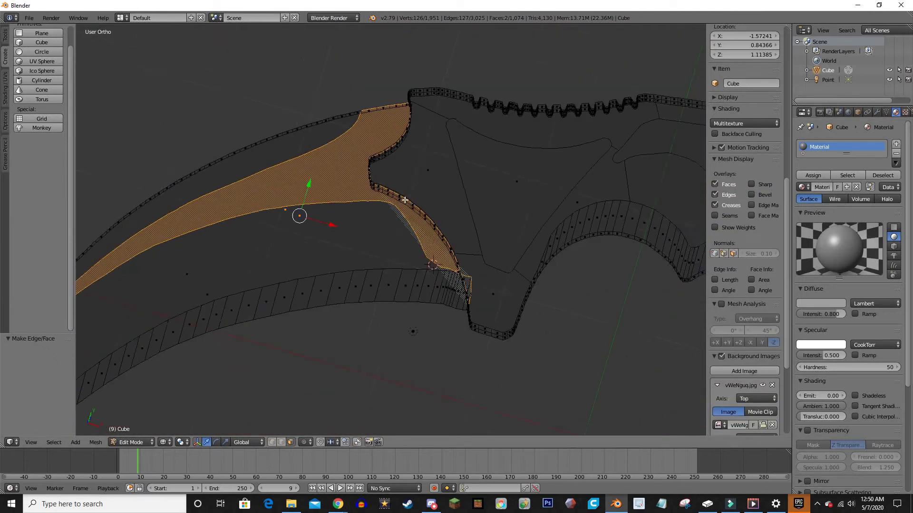
{"action": "key", "text": "KP_7"}
{"action": "key", "text": "z"}
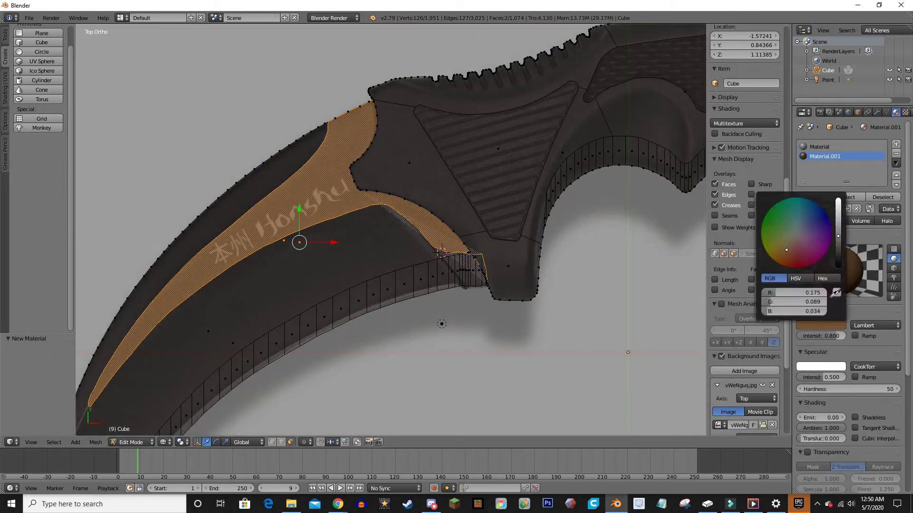
{"action": "middle_click_drag", "start_coordinate": [485, 294], "coordinate": [302, 220]}
{"action": "scroll", "coordinate": [380, 288], "scroll_direction": "up", "scroll_amount": 3}
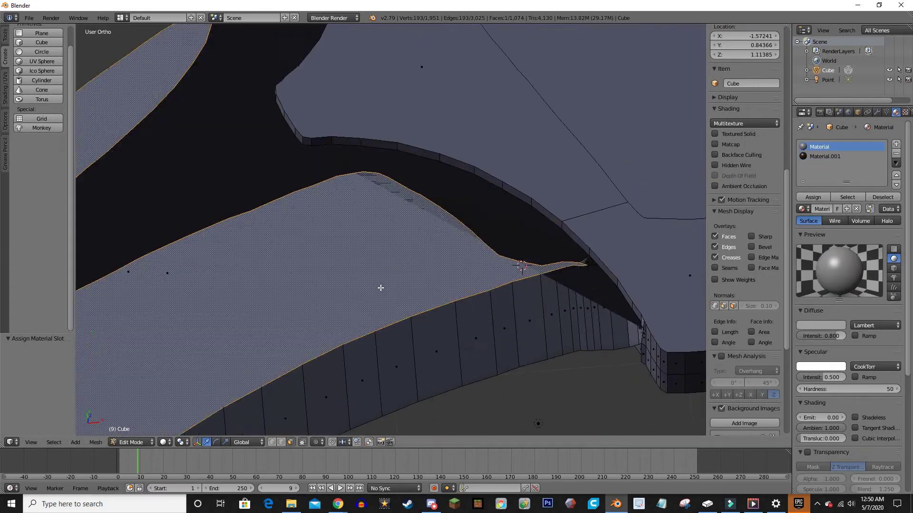
{"action": "middle_click_drag", "start_coordinate": [379, 287], "coordinate": [448, 241]}
{"action": "key", "text": "KP_7"}
- Select the handle's thickened faces by growing from a hilt vertex and pick the material slot
{"action": "left_click", "coordinate": [449, 241]}
{"action": "scroll", "coordinate": [448, 240], "scroll_direction": "down", "scroll_amount": 3}
{"action": "right_click", "coordinate": [533, 310]}
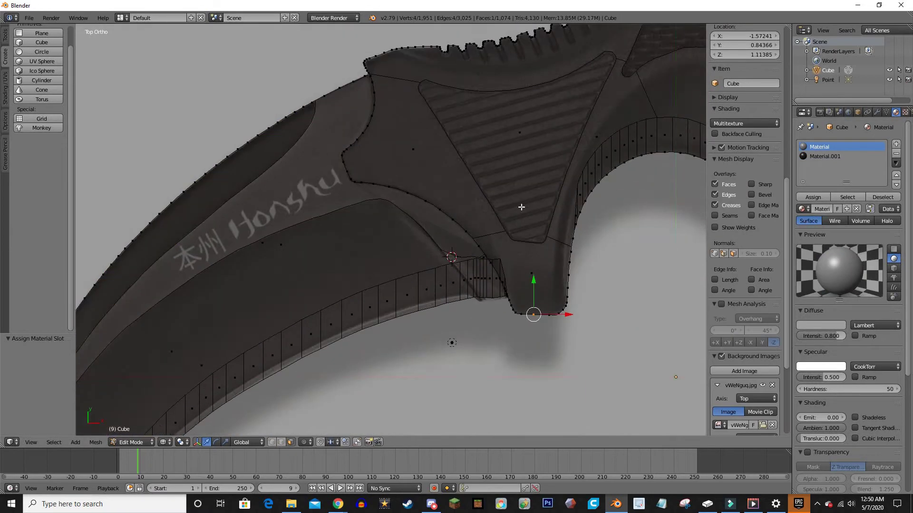
{"action": "scroll", "coordinate": [533, 310], "scroll_direction": "down", "scroll_amount": 1}
{"action": "middle_click_drag", "start_coordinate": [547, 286], "coordinate": [828, 177], "text": "shift"}
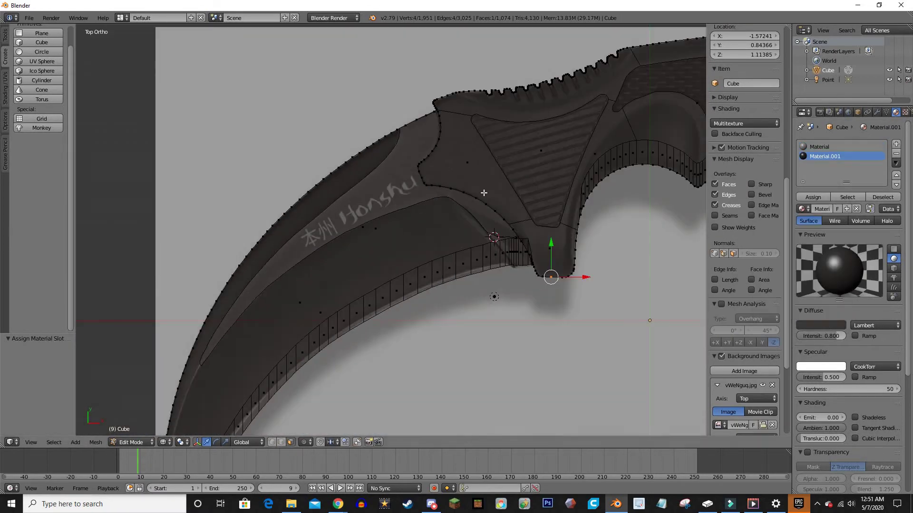
{"action": "scroll", "coordinate": [484, 193], "scroll_direction": "up", "scroll_amount": 5}
{"action": "scroll", "coordinate": [475, 285], "scroll_direction": "down", "scroll_amount": 3}
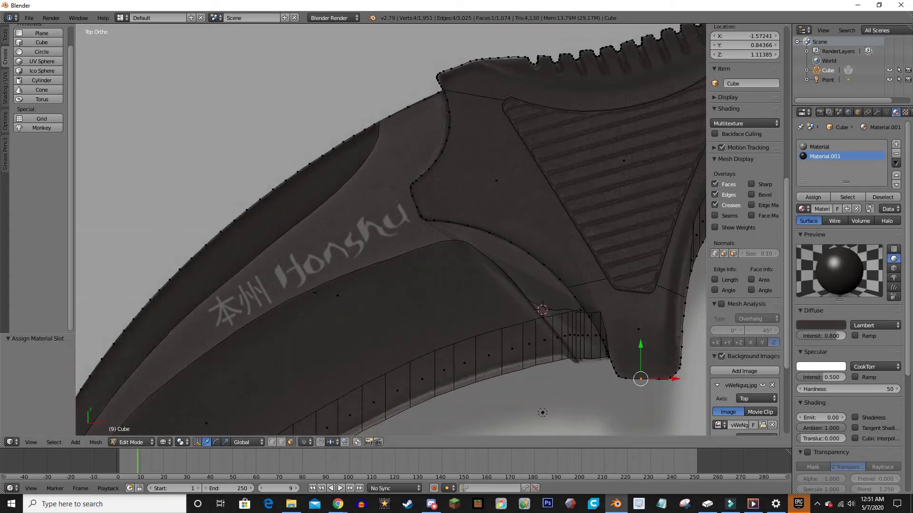
{"action": "key", "text": "alt+z"}
{"action": "mouse_move", "coordinate": [426, 248]}
{"action": "middle_mouse_down"}
{"action": "mouse_move", "coordinate": [79, 232]}
{"action": "mouse_move", "coordinate": [617, 231]}
{"action": "mouse_move", "coordinate": [387, 167]}
{"action": "mouse_move", "coordinate": [467, 132]}
{"action": "mouse_move", "coordinate": [426, 102]}
{"action": "middle_mouse_up"}
{"action": "key", "text": "ctrl+KP_Add"}
{"action": "key", "text": "ctrl+KP_Add"}
{"action": "key", "text": "ctrl+KP_Add"}
{"action": "key", "text": "ctrl+KP_Add"}
{"action": "key", "text": "ctrl+KP_Add"}
{"action": "key", "text": "ctrl+KP_Add"}
{"action": "key", "text": "c"}
{"action": "left_click", "coordinate": [427, 103]}
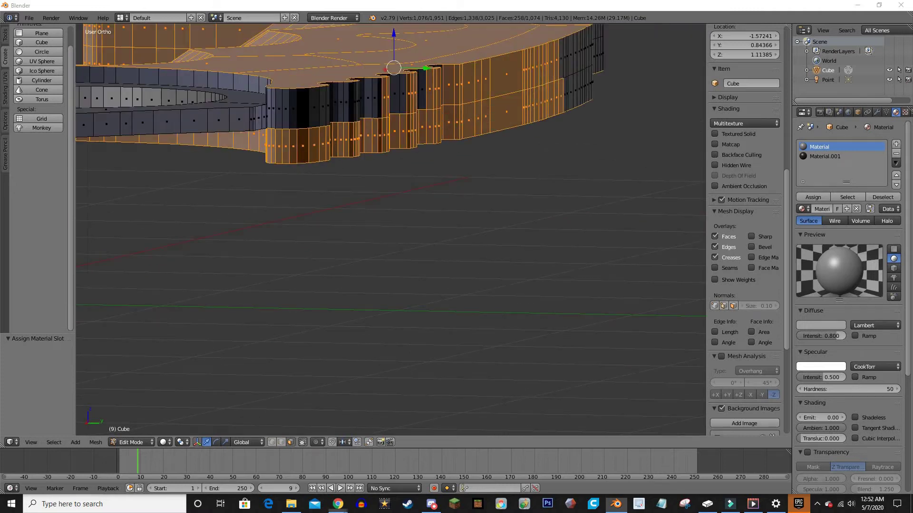
- Brush more handle side faces into the selection and view the whole rim
{"action": "middle_click_drag", "start_coordinate": [393, 67], "coordinate": [447, 183]}
{"action": "middle_click_drag", "start_coordinate": [260, 133], "coordinate": [538, 133]}
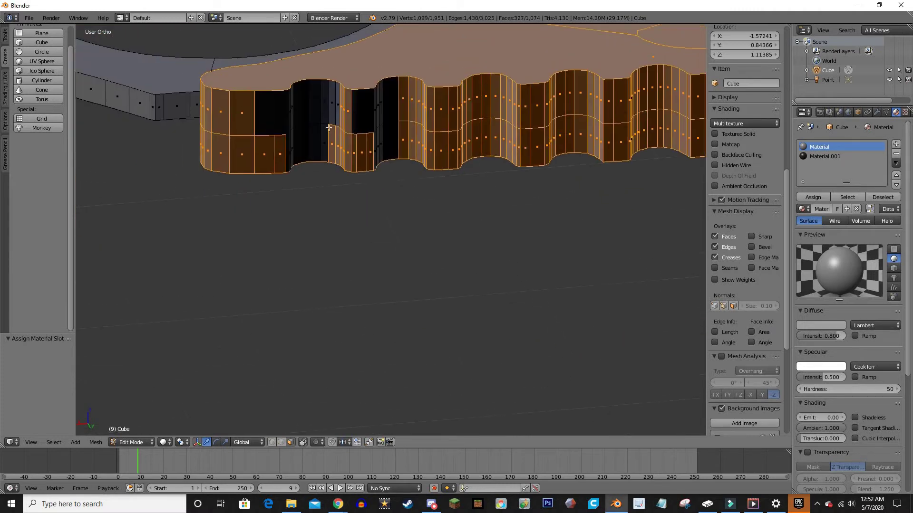
{"action": "key", "text": "c"}
{"action": "left_click", "coordinate": [537, 133]}
{"action": "mouse_move", "coordinate": [87, 204]}
{"action": "middle_mouse_down"}
{"action": "mouse_move", "coordinate": [320, 163]}
{"action": "mouse_move", "coordinate": [393, 213]}
{"action": "middle_mouse_up"}
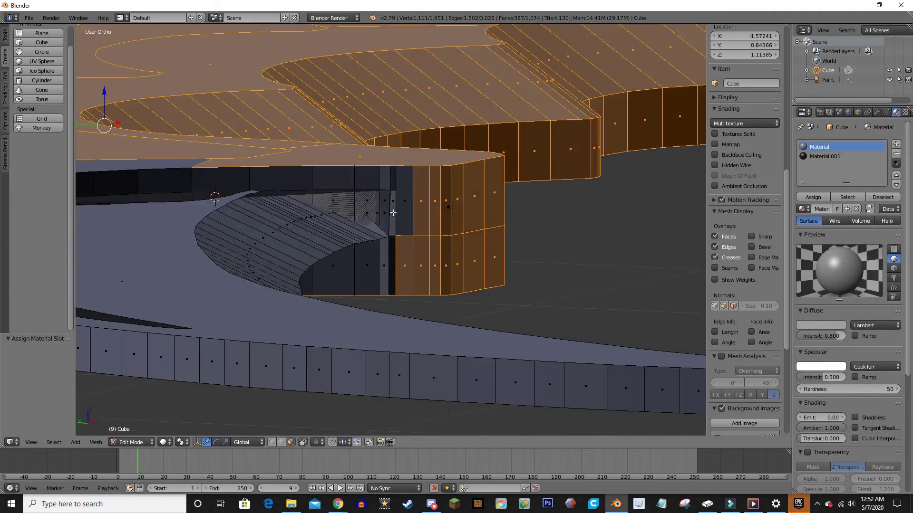
{"action": "mouse_move", "coordinate": [575, 218]}
{"action": "middle_mouse_down"}
{"action": "mouse_move", "coordinate": [656, 214]}
{"action": "mouse_move", "coordinate": [540, 220]}
{"action": "mouse_move", "coordinate": [617, 232]}
{"action": "mouse_move", "coordinate": [440, 233]}
{"action": "mouse_move", "coordinate": [561, 251]}
{"action": "mouse_move", "coordinate": [346, 190]}
{"action": "mouse_move", "coordinate": [443, 316]}
{"action": "mouse_move", "coordinate": [255, 290]}
{"action": "mouse_move", "coordinate": [483, 326]}
{"action": "middle_mouse_up"}
- Assign Material.002 to the handle faces and darken its diffuse value to about 0.033
{"action": "right_click", "coordinate": [373, 224], "text": "alt+shift"}
{"action": "left_click", "coordinate": [812, 197]}
{"action": "left_click", "coordinate": [820, 325]}
{"action": "left_click_drag", "start_coordinate": [838, 202], "coordinate": [838, 254]}
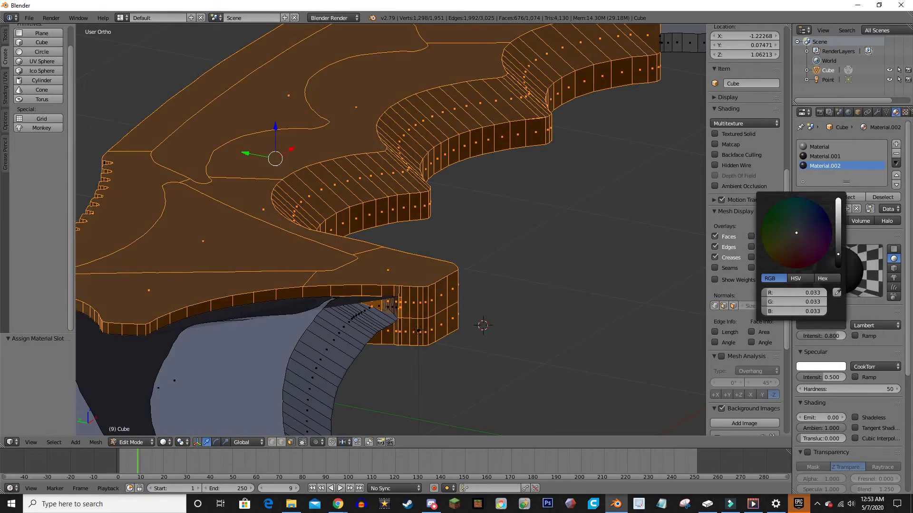
{"action": "right_click", "coordinate": [392, 318]}
{"action": "mouse_move", "coordinate": [391, 318]}
{"action": "middle_mouse_down"}
{"action": "mouse_move", "coordinate": [279, 377]}
{"action": "mouse_move", "coordinate": [310, 302]}
{"action": "middle_mouse_up"}
- Pick a ring face and add its linked inner and outer bands to the selection
{"action": "scroll", "coordinate": [309, 302], "scroll_direction": "up", "scroll_amount": 3}
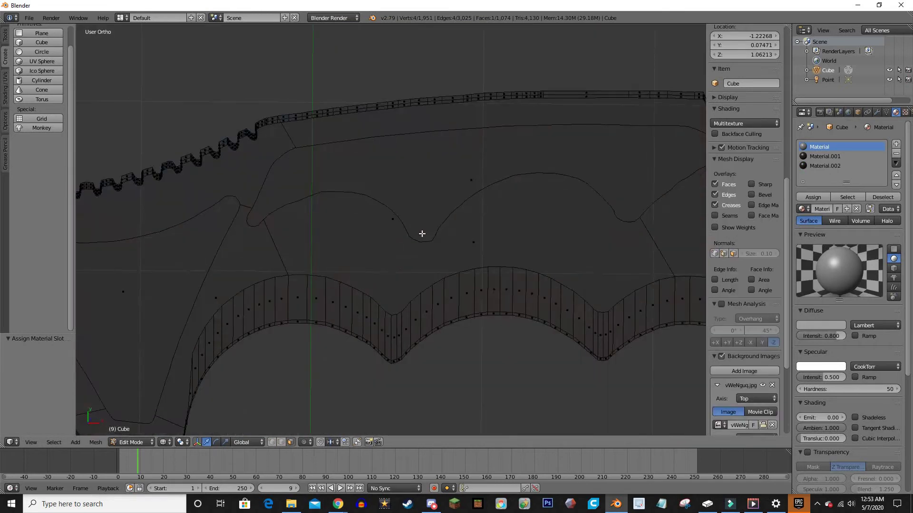
{"action": "mouse_move", "coordinate": [422, 234]}
{"action": "middle_mouse_down"}
{"action": "mouse_move", "coordinate": [499, 233]}
{"action": "mouse_move", "coordinate": [609, 163]}
{"action": "middle_mouse_up"}
{"action": "right_click", "coordinate": [499, 233]}
{"action": "scroll", "coordinate": [500, 238], "scroll_direction": "down", "scroll_amount": 3}
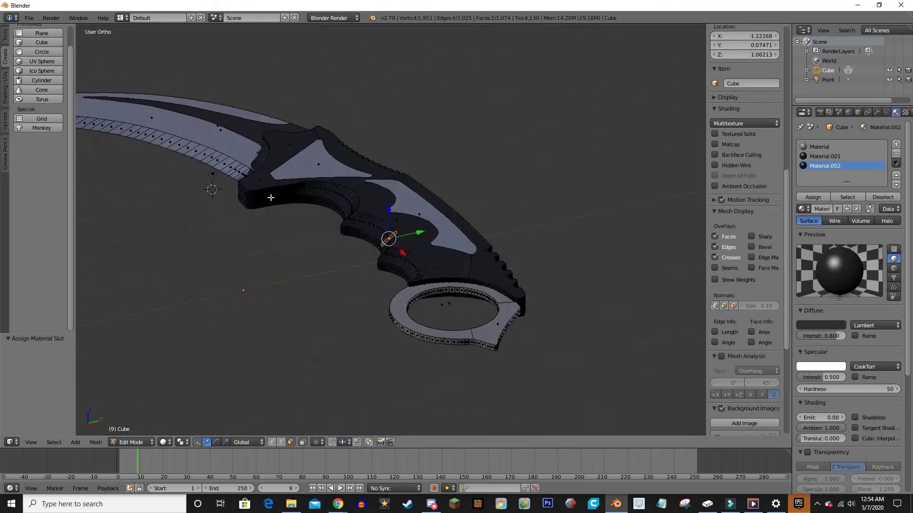
{"action": "scroll", "coordinate": [609, 163], "scroll_direction": "up", "scroll_amount": 3}
{"action": "key", "text": "l"}
{"action": "key", "text": "KP_Decimal"}
{"action": "key", "text": "l"}
{"action": "scroll", "coordinate": [364, 158], "scroll_direction": "up", "scroll_amount": 3}
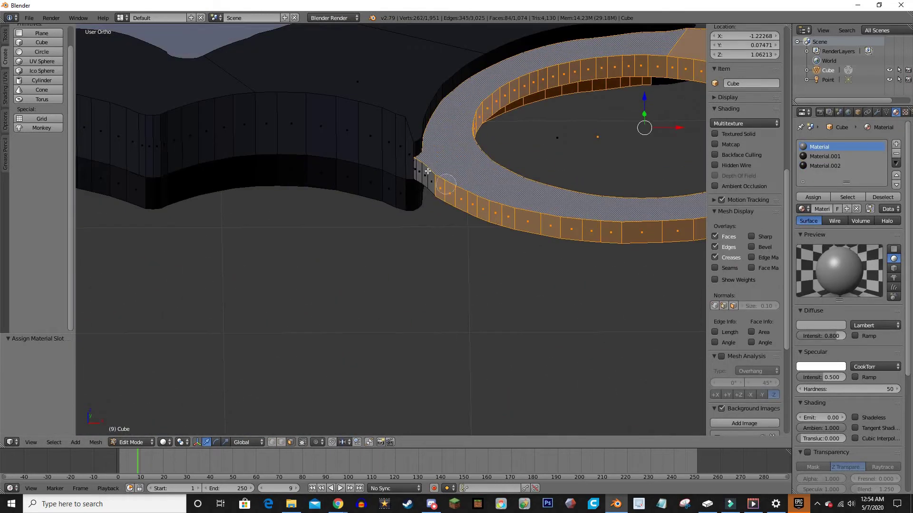
{"action": "scroll", "coordinate": [427, 108], "scroll_direction": "up", "scroll_amount": 2}
{"action": "scroll", "coordinate": [694, 75], "scroll_direction": "down", "scroll_amount": 3}
{"action": "middle_click_drag", "start_coordinate": [551, 159], "coordinate": [509, 150]}
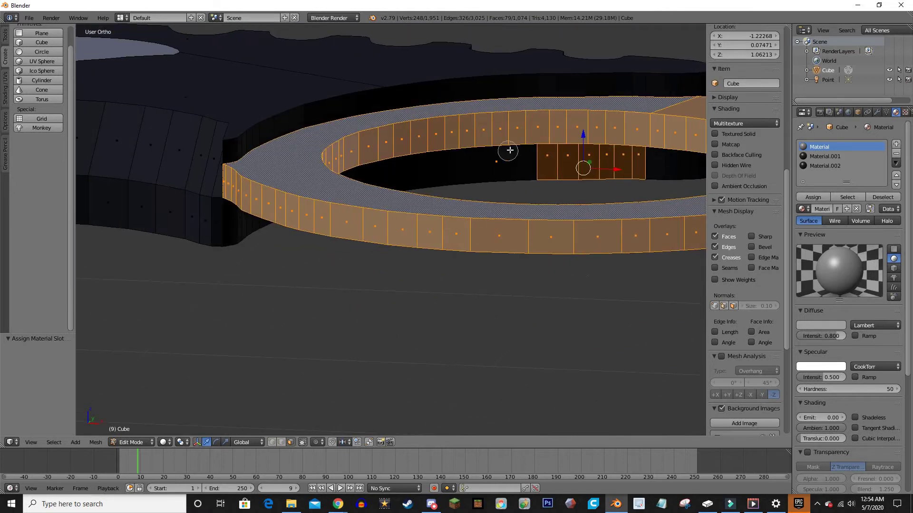
{"action": "middle_click_drag", "start_coordinate": [453, 178], "coordinate": [457, 187]}
- In wireframe view, add the remaining linked ring faces, then return to solid display
{"action": "key", "text": "z"}
{"action": "scroll", "coordinate": [475, 167], "scroll_direction": "up", "scroll_amount": 3}
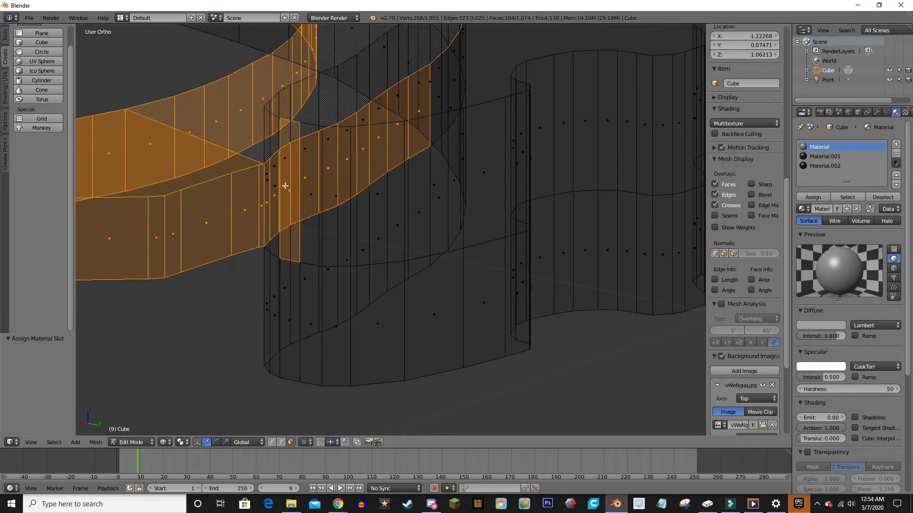
{"action": "key", "text": "l"}
{"action": "mouse_move", "coordinate": [528, 146]}
{"action": "middle_mouse_down"}
{"action": "mouse_move", "coordinate": [285, 189]}
{"action": "mouse_move", "coordinate": [187, 179]}
{"action": "middle_mouse_up"}
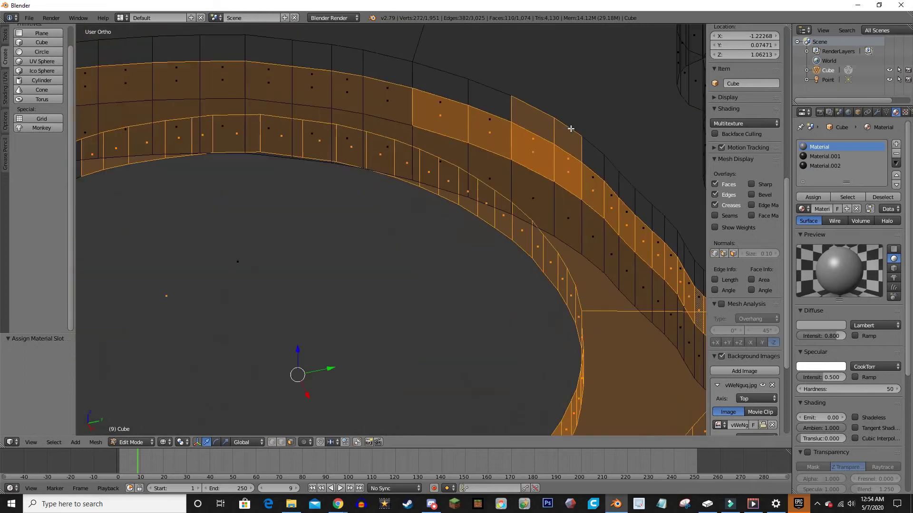
{"action": "scroll", "coordinate": [130, 142], "scroll_direction": "up", "scroll_amount": 2}
{"action": "key", "text": "l"}
{"action": "mouse_move", "coordinate": [131, 142]}
{"action": "middle_mouse_down"}
{"action": "mouse_move", "coordinate": [340, 92]}
{"action": "mouse_move", "coordinate": [666, 133]}
{"action": "middle_mouse_up"}
{"action": "scroll", "coordinate": [237, 119], "scroll_direction": "up", "scroll_amount": 3}
{"action": "key", "text": "l"}
{"action": "key", "text": "l"}
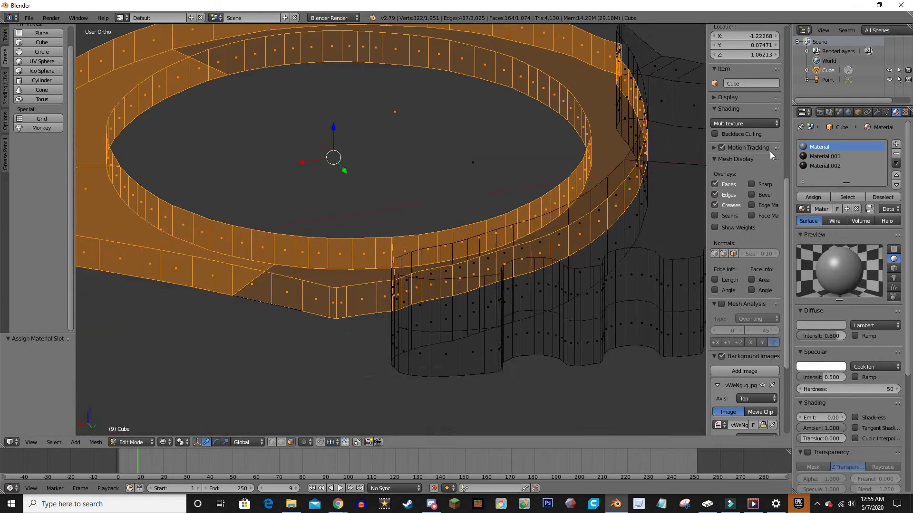
{"action": "key", "text": "s"}
- Leave Edit Mode and paste a duplicate point lamp into the scene
{"action": "middle_click_drag", "start_coordinate": [307, 357], "coordinate": [357, 253]}
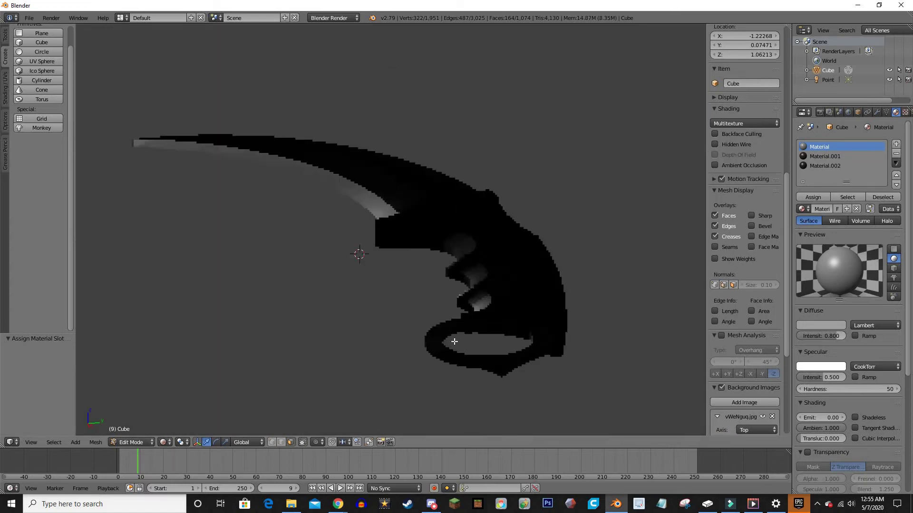
{"action": "scroll", "coordinate": [357, 253], "scroll_direction": "up", "scroll_amount": 4}
{"action": "middle_click_drag", "start_coordinate": [591, 333], "coordinate": [369, 291]}
{"action": "scroll", "coordinate": [369, 292], "scroll_direction": "down", "scroll_amount": 4}
{"action": "scroll", "coordinate": [612, 338], "scroll_direction": "down", "scroll_amount": 3}
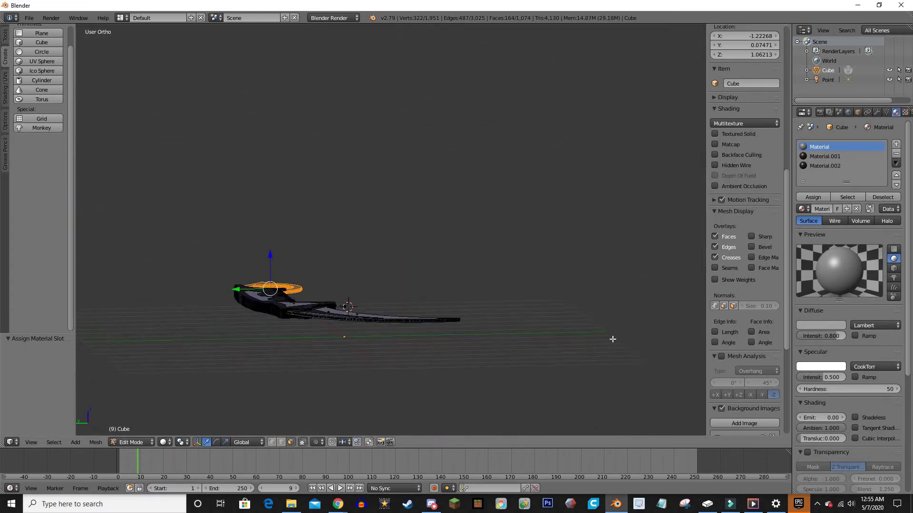
{"action": "scroll", "coordinate": [326, 204], "scroll_direction": "up", "scroll_amount": 6}
{"action": "key", "text": "Tab"}
{"action": "scroll", "coordinate": [360, 279], "scroll_direction": "up", "scroll_amount": 3}
{"action": "key", "text": "ctrl+v"}
- Duplicate the point lamp twice with Shift+D, shifting one copy along Y and one along X
{"action": "mouse_move", "coordinate": [349, 190]}
{"action": "middle_mouse_down"}
{"action": "mouse_move", "coordinate": [505, 251]}
{"action": "mouse_move", "coordinate": [414, 197]}
{"action": "mouse_move", "coordinate": [473, 216]}
{"action": "middle_mouse_up"}
{"action": "key", "text": "shift+d"}
{"action": "key", "text": "y"}
{"action": "left_click", "coordinate": [558, 252]}
{"action": "middle_click_drag", "start_coordinate": [557, 252], "coordinate": [135, 249]}
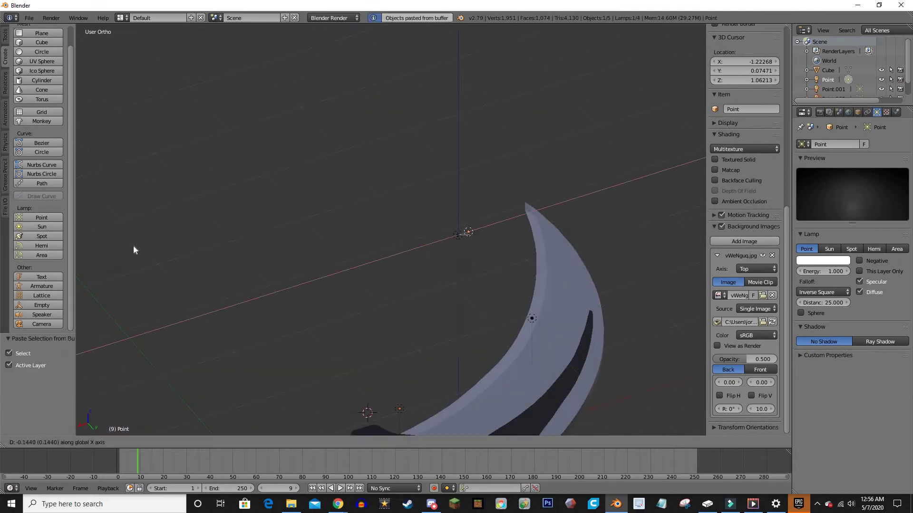
{"action": "key", "text": "shift+d"}
{"action": "key", "text": "x"}
{"action": "left_click", "coordinate": [318, 261]}
- Paste another lamp, then select it with another lamp and the knife and move them along X
{"action": "mouse_move", "coordinate": [318, 260]}
{"action": "middle_mouse_down"}
{"action": "mouse_move", "coordinate": [265, 176]}
{"action": "mouse_move", "coordinate": [178, 219]}
{"action": "mouse_move", "coordinate": [471, 99]}
{"action": "middle_mouse_up"}
{"action": "key", "text": "ctrl+v"}
{"action": "middle_click_drag", "start_coordinate": [545, 82], "coordinate": [348, 124]}
{"action": "left_click", "coordinate": [283, 198], "text": "shift"}
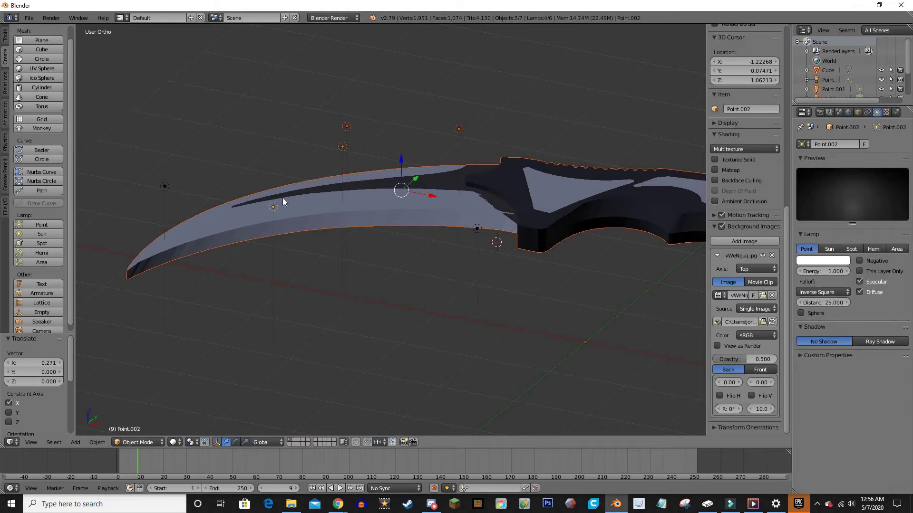
{"action": "left_click", "coordinate": [353, 208], "text": "shift"}
{"action": "key", "text": "g"}
{"action": "key", "text": "x"}
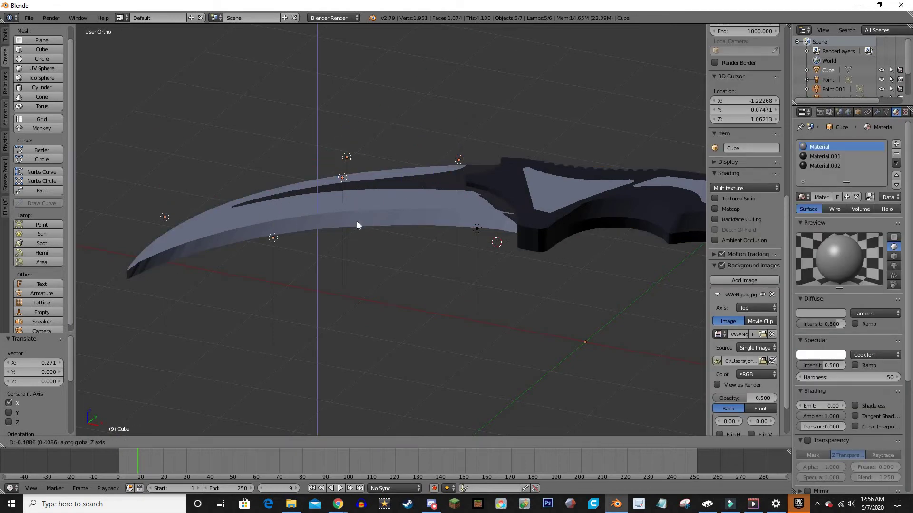
{"action": "left_click", "coordinate": [357, 221]}
- Paste a further set of lamps and slide them along X beside the blade
{"action": "key", "text": "ctrl+v"}
{"action": "mouse_move", "coordinate": [356, 221]}
{"action": "middle_mouse_down"}
{"action": "mouse_move", "coordinate": [498, 94]}
{"action": "mouse_move", "coordinate": [524, 115]}
{"action": "mouse_move", "coordinate": [449, 124]}
{"action": "mouse_move", "coordinate": [580, 120]}
{"action": "mouse_move", "coordinate": [342, 225]}
{"action": "mouse_move", "coordinate": [806, 229]}
{"action": "middle_mouse_up"}
{"action": "key", "text": "g"}
{"action": "key", "text": "x"}
{"action": "left_click", "coordinate": [449, 124]}
- Add a Subdivision Surface modifier to the knife, then undo it
{"action": "left_click", "coordinate": [343, 226]}
{"action": "left_click", "coordinate": [837, 144]}
{"action": "left_click", "coordinate": [843, 195]}
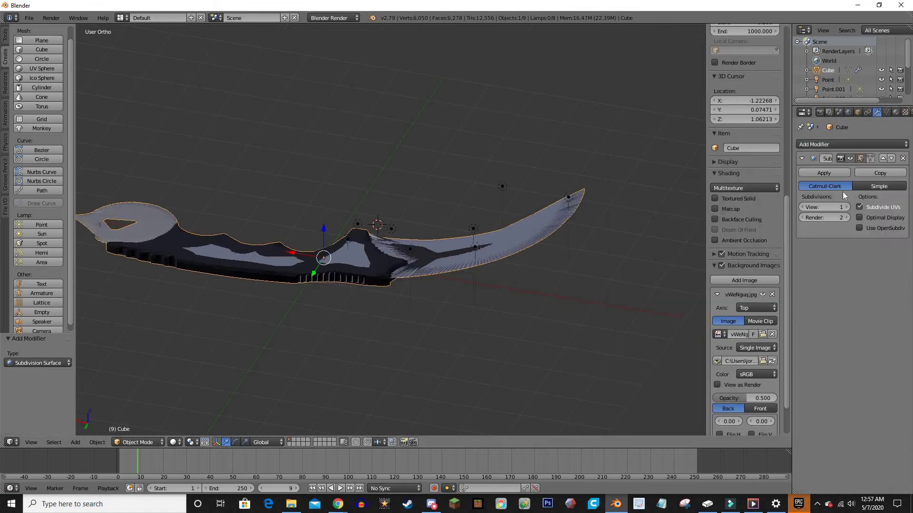
{"action": "key", "text": "ctrl+z"}
- Paste more lamps and move them along X around the knife
{"action": "mouse_move", "coordinate": [570, 252]}
{"action": "middle_mouse_down"}
{"action": "mouse_move", "coordinate": [299, 234]}
{"action": "mouse_move", "coordinate": [507, 232]}
{"action": "middle_mouse_up"}
{"action": "key", "text": "ctrl+v"}
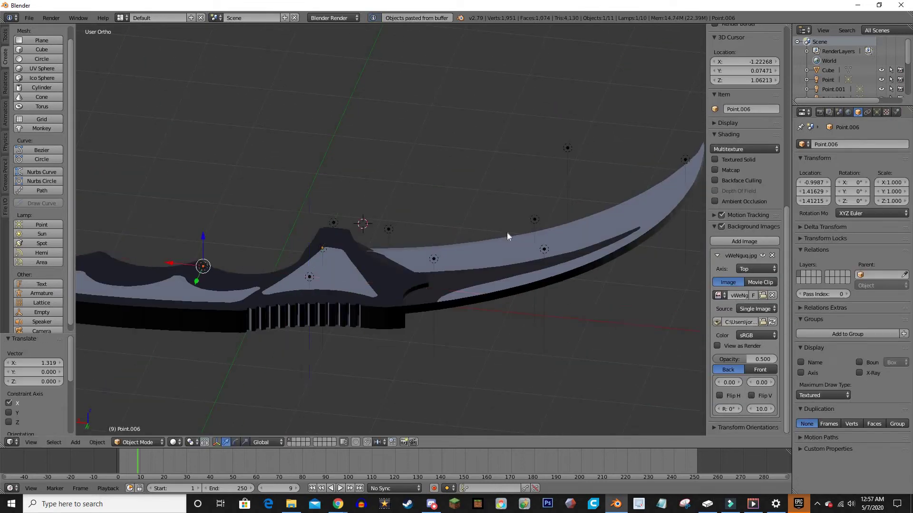
{"action": "key", "text": "g"}
{"action": "key", "text": "x"}
{"action": "left_click", "coordinate": [384, 235]}
- Paste more lamps near the handle and position them along X
{"action": "mouse_move", "coordinate": [384, 233]}
{"action": "middle_mouse_down"}
{"action": "mouse_move", "coordinate": [212, 221]}
{"action": "mouse_move", "coordinate": [418, 234]}
{"action": "mouse_move", "coordinate": [338, 218]}
{"action": "mouse_move", "coordinate": [249, 94]}
{"action": "mouse_move", "coordinate": [76, 232]}
{"action": "mouse_move", "coordinate": [181, 379]}
{"action": "mouse_move", "coordinate": [316, 248]}
{"action": "mouse_move", "coordinate": [409, 269]}
{"action": "middle_mouse_up"}
{"action": "key", "text": "ctrl+v"}
{"action": "key", "text": "g"}
{"action": "key", "text": "z"}
{"action": "key", "text": "x"}
{"action": "left_click", "coordinate": [339, 218]}
- Preview the lighting in Rendered shading, then delete a stray vertex from the knife mesh
{"action": "key", "text": "shift+z"}
{"action": "scroll", "coordinate": [316, 249], "scroll_direction": "up", "scroll_amount": 3}
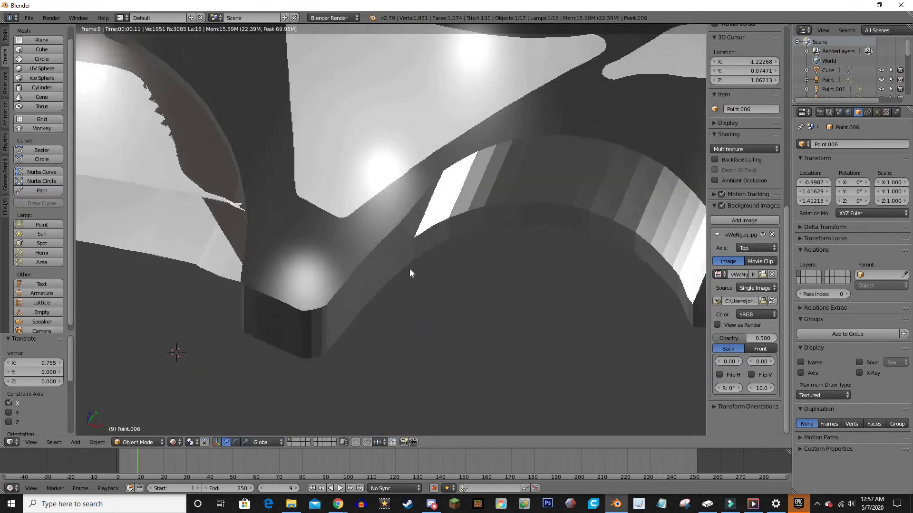
{"action": "key", "text": "shift+z"}
{"action": "left_click", "coordinate": [156, 443]}
{"action": "key", "text": "Tab"}
{"action": "key", "text": "x"}
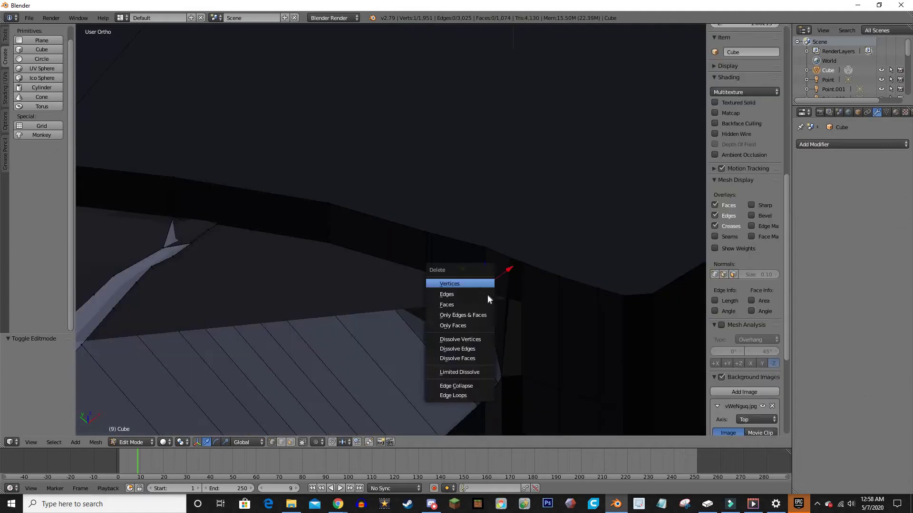
{"action": "right_click", "coordinate": [484, 290]}
{"action": "left_click", "coordinate": [483, 300]}
- In wireframe, move a vertex at the gap in the blade to close it
{"action": "middle_click_drag", "start_coordinate": [415, 291], "coordinate": [432, 312]}
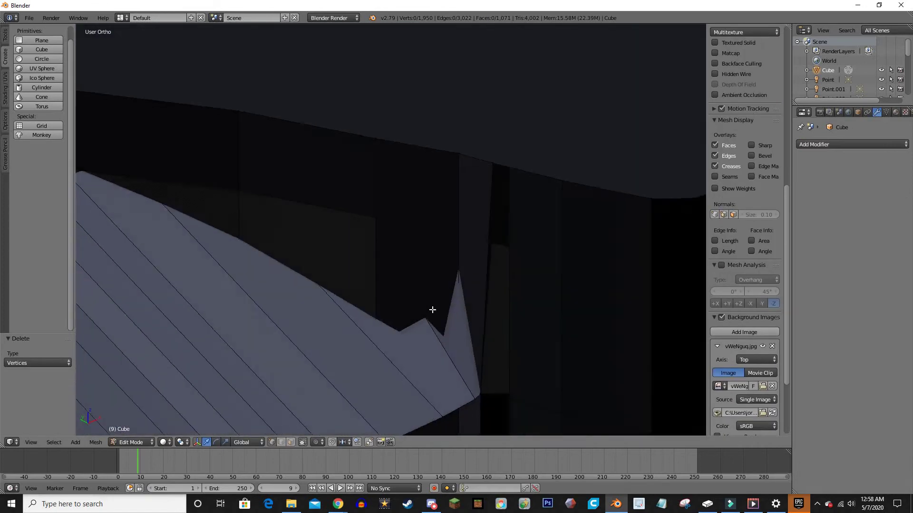
{"action": "scroll", "coordinate": [464, 259], "scroll_direction": "up", "scroll_amount": 3}
{"action": "scroll", "coordinate": [481, 267], "scroll_direction": "down", "scroll_amount": 3}
{"action": "scroll", "coordinate": [482, 267], "scroll_direction": "up", "scroll_amount": 3}
{"action": "key", "text": "z"}
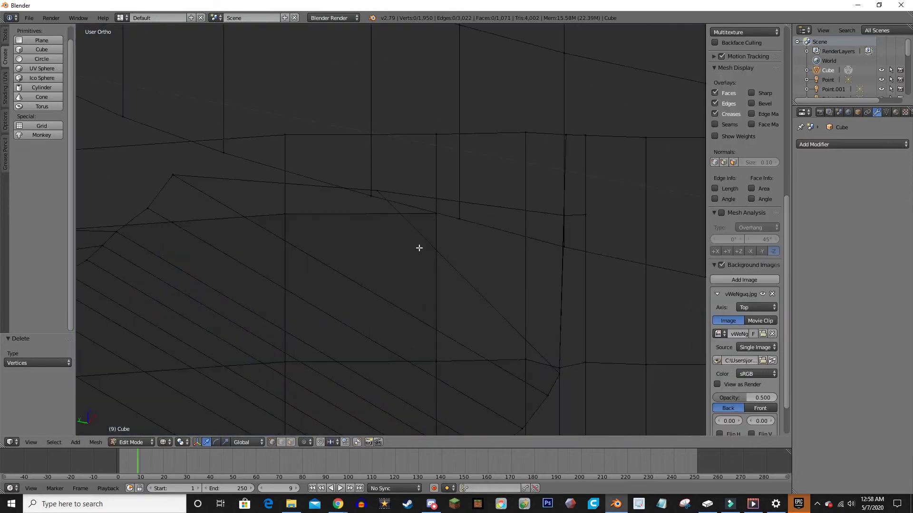
{"action": "right_click", "coordinate": [481, 323]}
{"action": "key", "text": "g"}
{"action": "key", "text": "z"}
{"action": "key", "text": "z"}
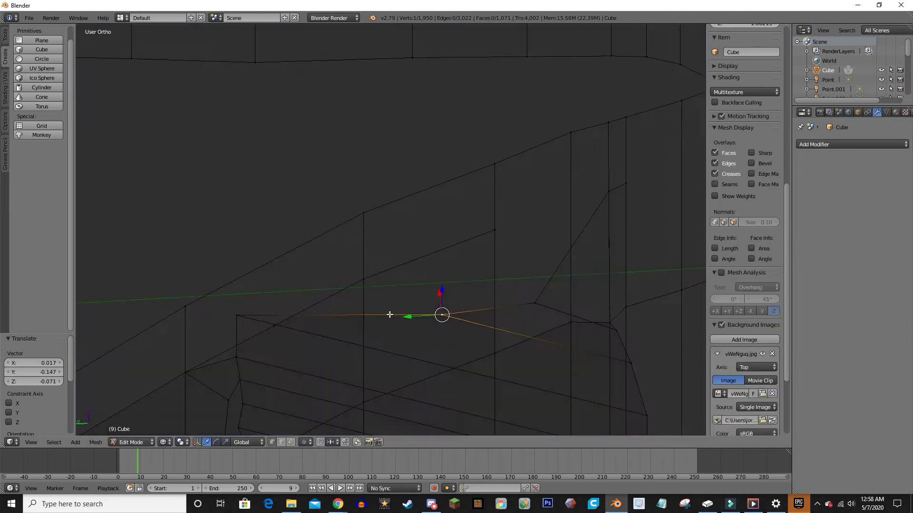
- Select four vertices around the gap and fill a face between them
{"action": "key", "text": "z"}
{"action": "key", "text": "g"}
{"action": "left_click", "coordinate": [401, 294]}
{"action": "mouse_move", "coordinate": [402, 294]}
{"action": "middle_mouse_down"}
{"action": "mouse_move", "coordinate": [348, 326]}
{"action": "mouse_move", "coordinate": [430, 292]}
{"action": "mouse_move", "coordinate": [461, 310]}
{"action": "middle_mouse_up"}
{"action": "key", "text": "z"}
{"action": "mouse_move", "coordinate": [484, 367]}
{"action": "middle_mouse_down"}
{"action": "mouse_move", "coordinate": [456, 389]}
{"action": "mouse_move", "coordinate": [452, 230]}
{"action": "middle_mouse_up"}
{"action": "right_click", "coordinate": [455, 232], "text": "shift"}
{"action": "key", "text": "f"}
- Check the patched area in Rendered shading, then delete the chosen vertices
{"action": "left_click", "coordinate": [895, 112]}
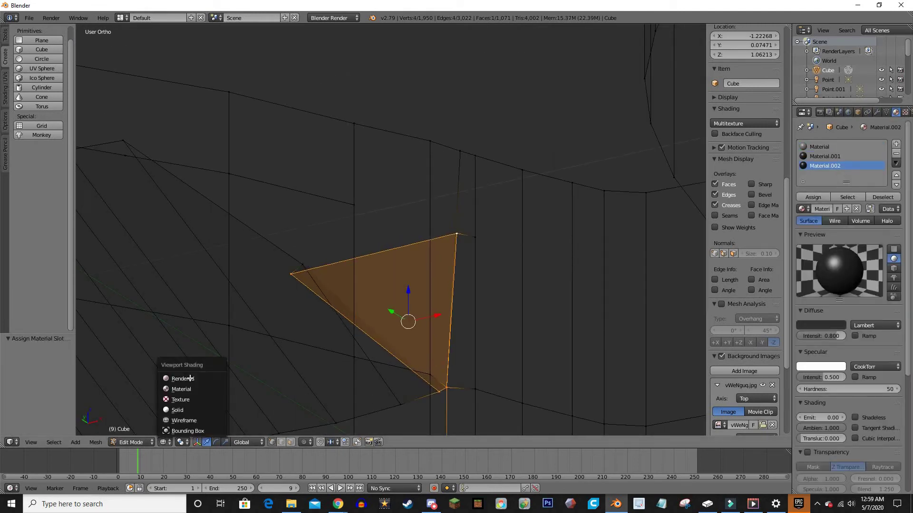
{"action": "left_click", "coordinate": [190, 378]}
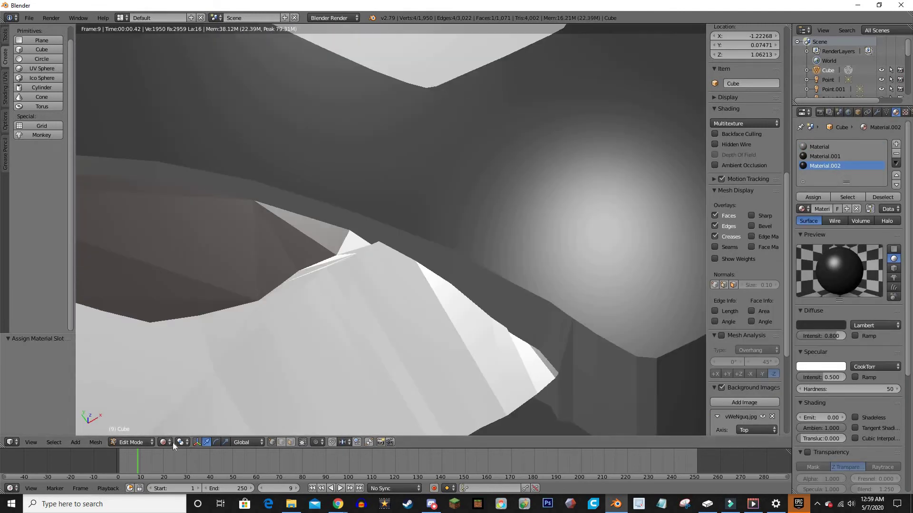
{"action": "key", "text": "shift+z"}
{"action": "right_click", "coordinate": [197, 205]}
{"action": "middle_click_drag", "start_coordinate": [349, 256], "coordinate": [515, 265]}
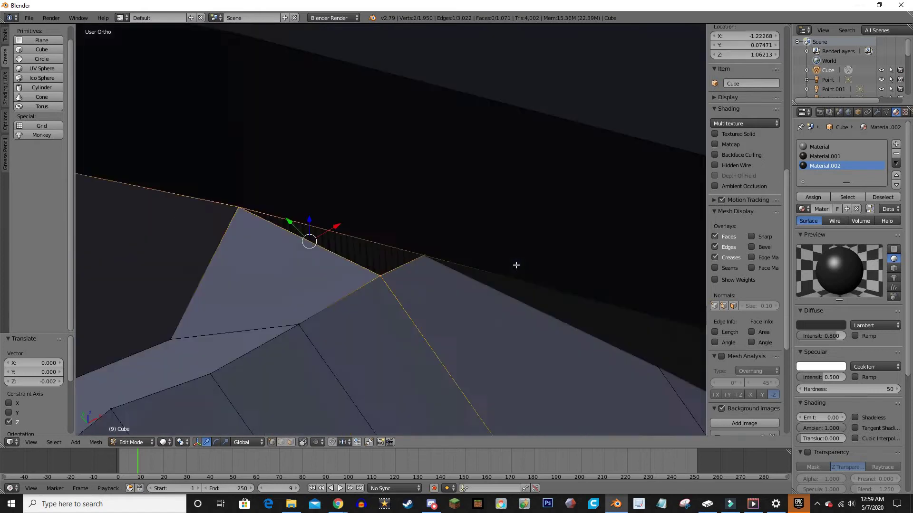
{"action": "key", "text": "z"}
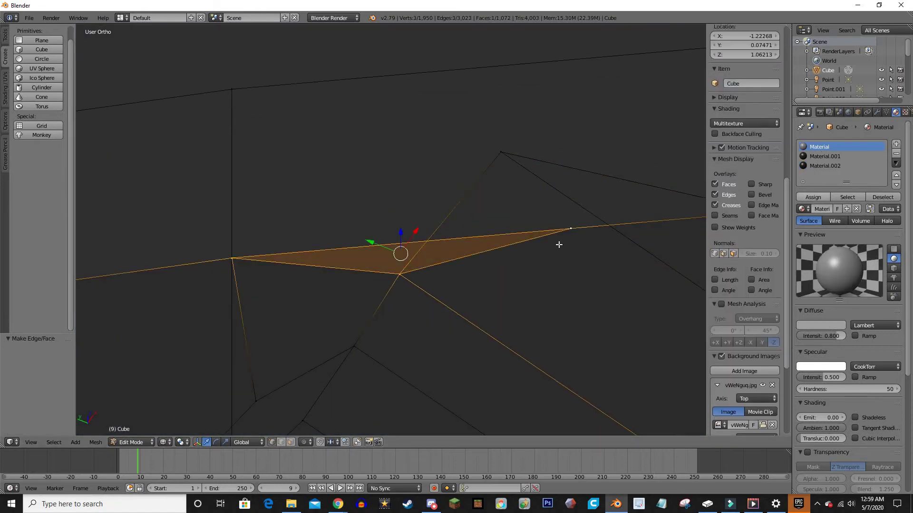
{"action": "key", "text": "x"}
{"action": "left_click", "coordinate": [547, 247]}
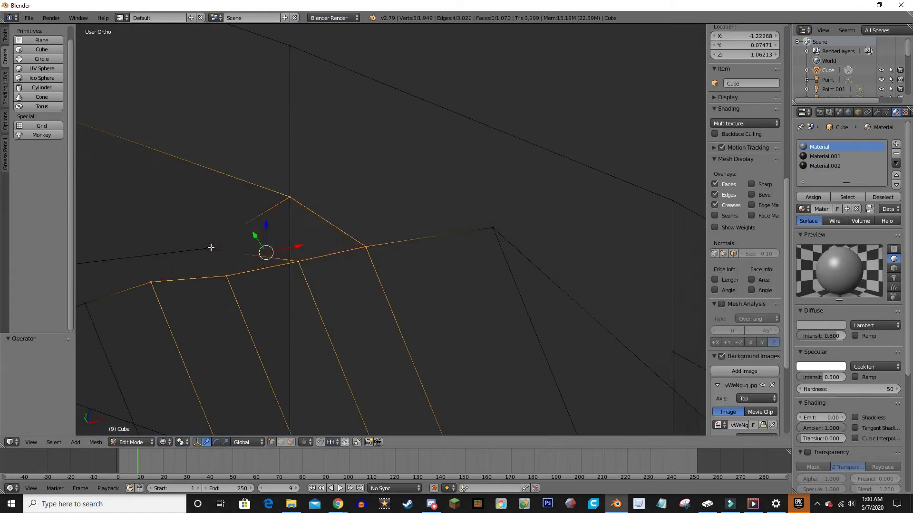
- Move the remaining vertex along the Y axis into place
{"action": "key", "text": "z"}
{"action": "mouse_move", "coordinate": [211, 248]}
{"action": "middle_mouse_down"}
{"action": "mouse_move", "coordinate": [516, 210]}
{"action": "mouse_move", "coordinate": [347, 283]}
{"action": "middle_mouse_up"}
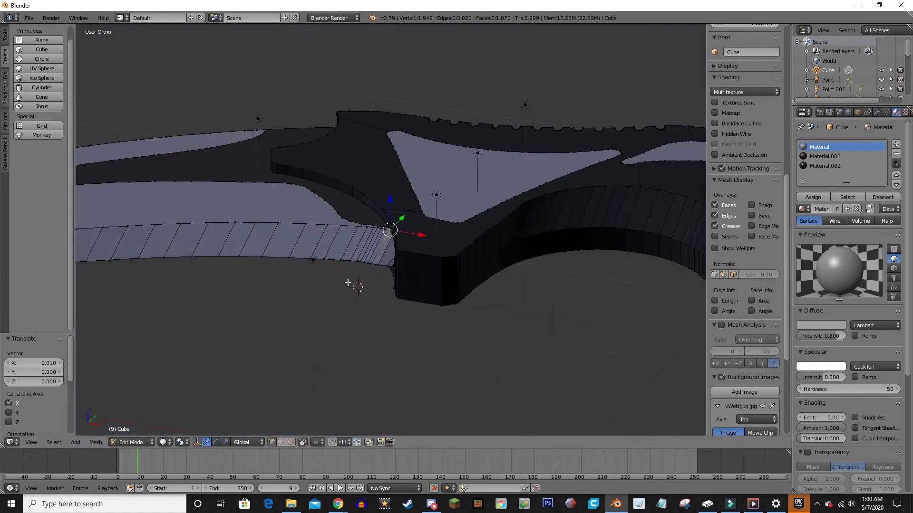
{"action": "scroll", "coordinate": [348, 284], "scroll_direction": "up", "scroll_amount": 5}
{"action": "key", "text": "g"}
{"action": "key", "text": "y"}
{"action": "left_click", "coordinate": [345, 334]}
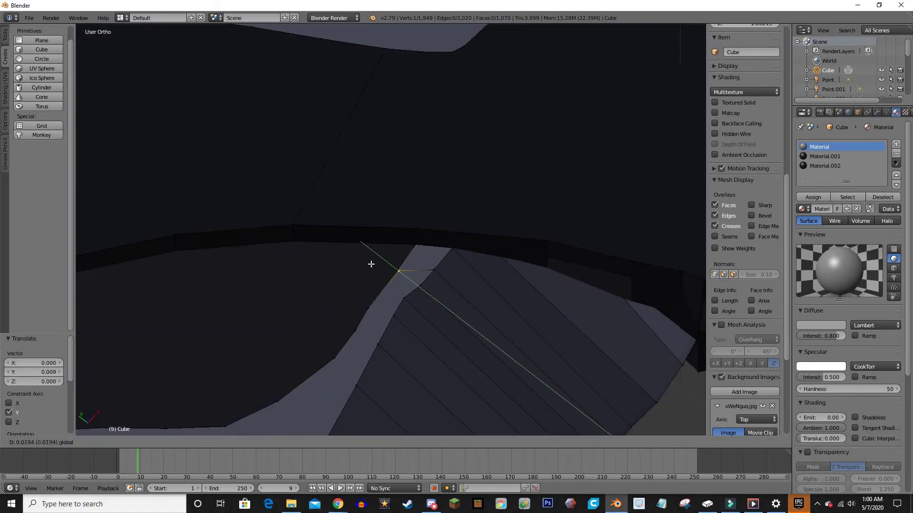
{"action": "left_click", "coordinate": [371, 263]}
{"action": "scroll", "coordinate": [371, 263], "scroll_direction": "down", "scroll_amount": 6}
{"action": "scroll", "coordinate": [371, 264], "scroll_direction": "down", "scroll_amount": 3}
- Preview the whole knife in Rendered shading, trying Cycles before returning to Blender Render
{"action": "left_click", "coordinate": [163, 442]}
{"action": "left_click", "coordinate": [184, 391]}
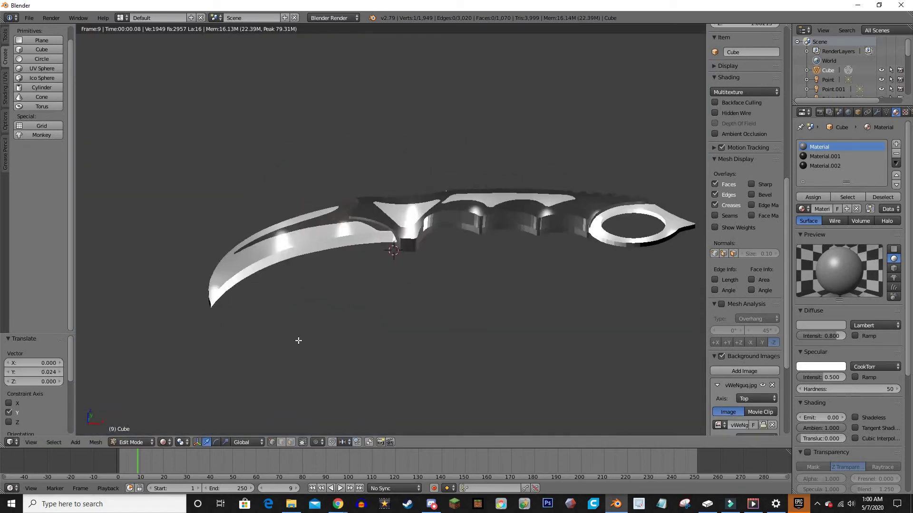
{"action": "mouse_move", "coordinate": [298, 340]}
{"action": "middle_mouse_down"}
{"action": "mouse_move", "coordinate": [234, 330]}
{"action": "mouse_move", "coordinate": [240, 352]}
{"action": "middle_mouse_up"}
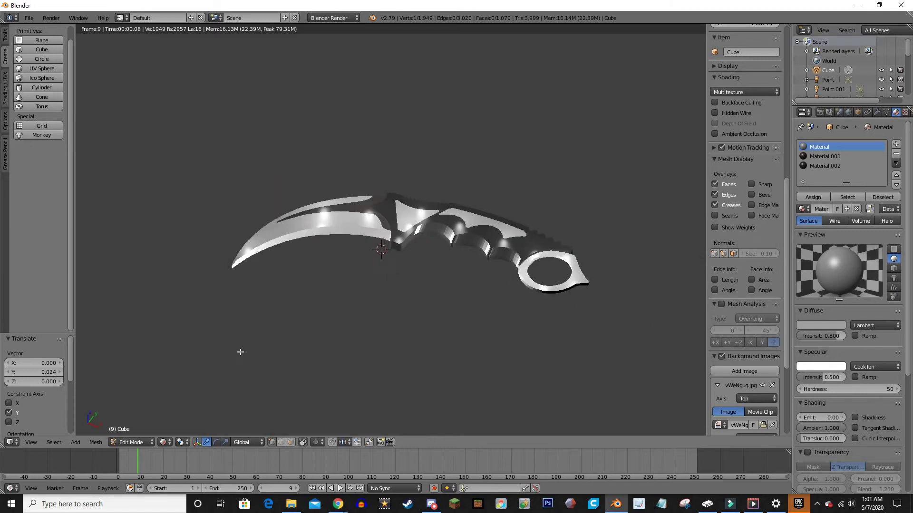
{"action": "left_click", "coordinate": [333, 18]}
{"action": "left_click", "coordinate": [339, 65]}
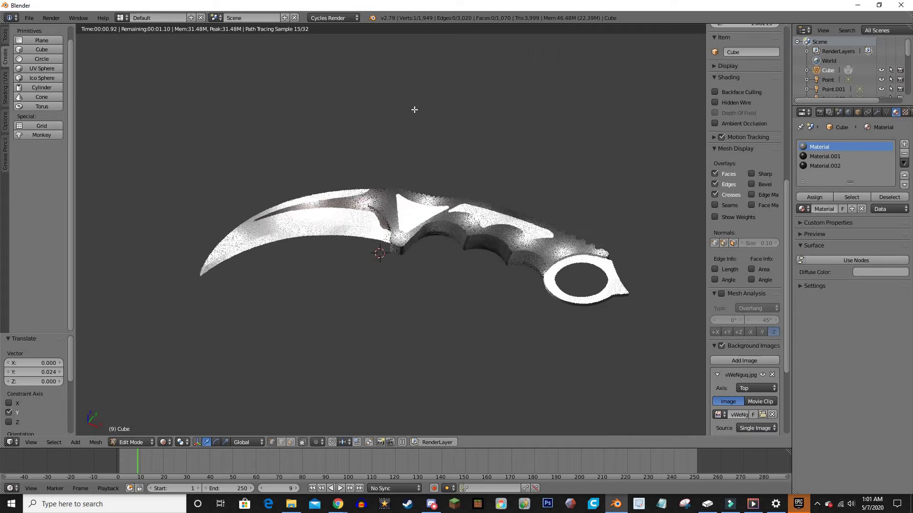
{"action": "scroll", "coordinate": [414, 110], "scroll_direction": "up", "scroll_amount": 4}
{"action": "left_click", "coordinate": [332, 17]}
{"action": "left_click", "coordinate": [340, 44]}
{"action": "scroll", "coordinate": [473, 191], "scroll_direction": "down", "scroll_amount": 2}
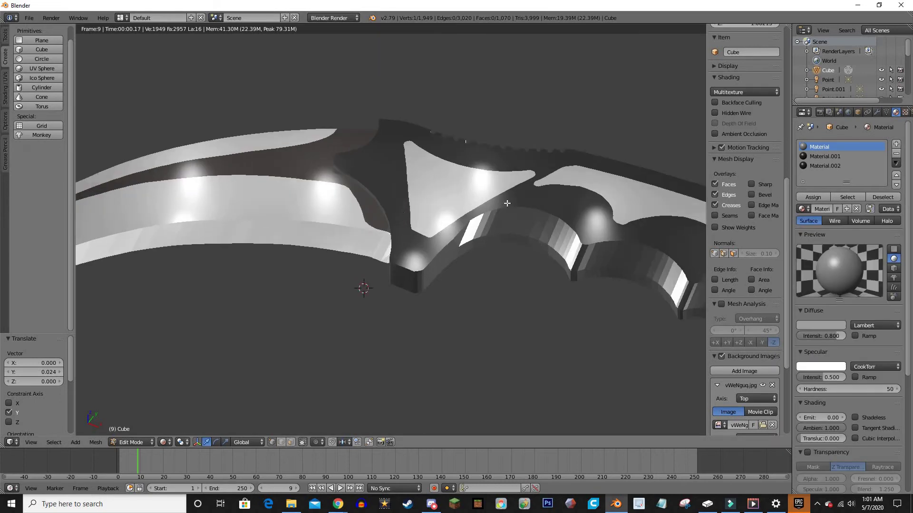
{"action": "scroll", "coordinate": [381, 228], "scroll_direction": "down", "scroll_amount": 3}
- In wireframe view, select the blade strip faces at the left end and along the top
{"action": "key", "text": "shift+z"}
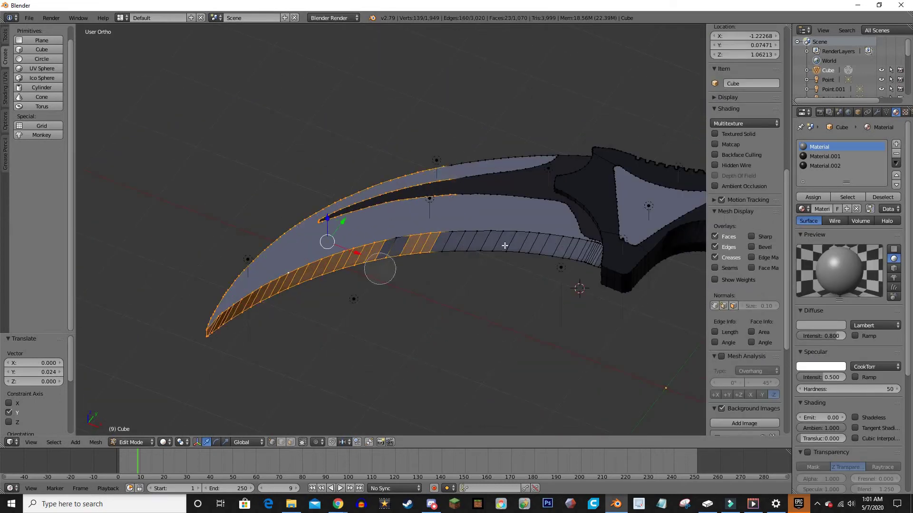
{"action": "key", "text": "z"}
{"action": "middle_click_drag", "start_coordinate": [420, 184], "coordinate": [351, 223]}
{"action": "scroll", "coordinate": [274, 292], "scroll_direction": "up", "scroll_amount": 3}
{"action": "scroll", "coordinate": [322, 175], "scroll_direction": "up", "scroll_amount": 3}
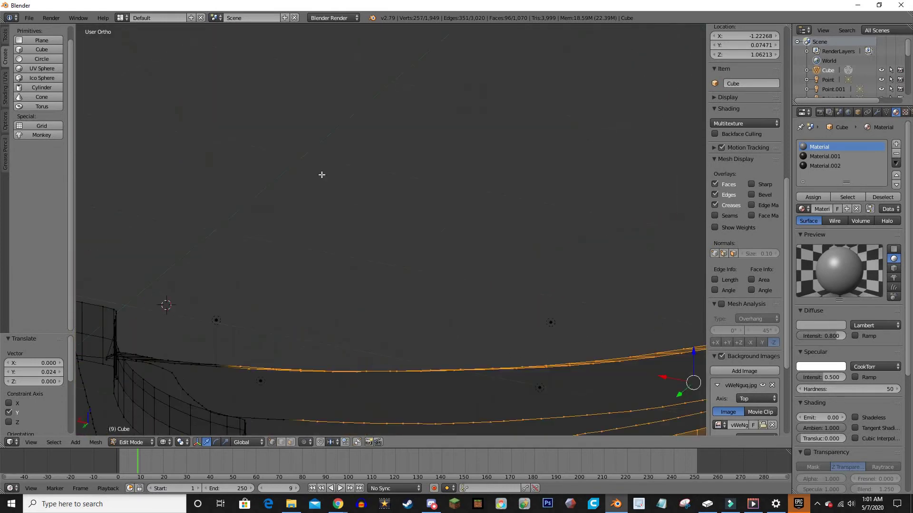
{"action": "scroll", "coordinate": [322, 175], "scroll_direction": "down", "scroll_amount": 3}
{"action": "middle_click_drag", "start_coordinate": [469, 228], "coordinate": [253, 222]}
{"action": "left_click", "coordinate": [268, 308], "text": "shift"}
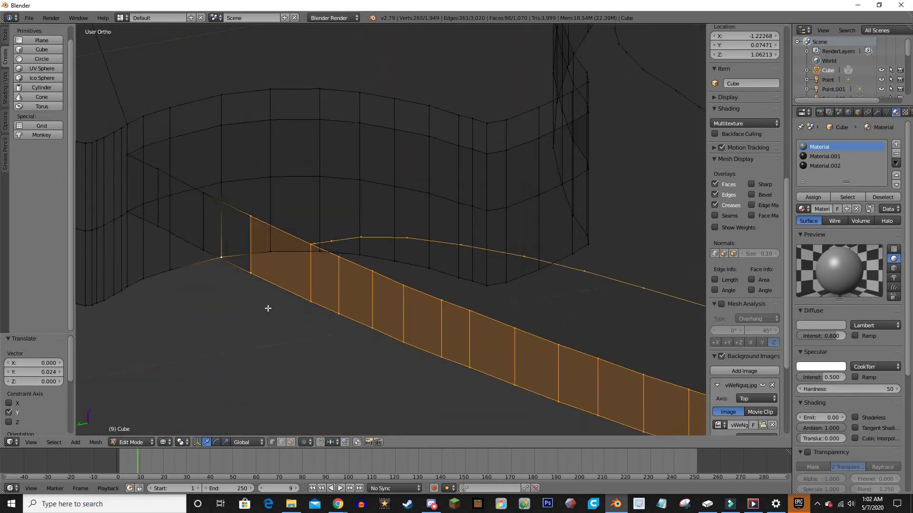
{"action": "mouse_move", "coordinate": [268, 308]}
{"action": "middle_mouse_down"}
{"action": "mouse_move", "coordinate": [285, 346]}
{"action": "mouse_move", "coordinate": [189, 218]}
{"action": "middle_mouse_up"}
{"action": "left_click", "coordinate": [188, 218], "text": "shift"}
{"action": "left_click_drag", "start_coordinate": [306, 173], "coordinate": [373, 175]}
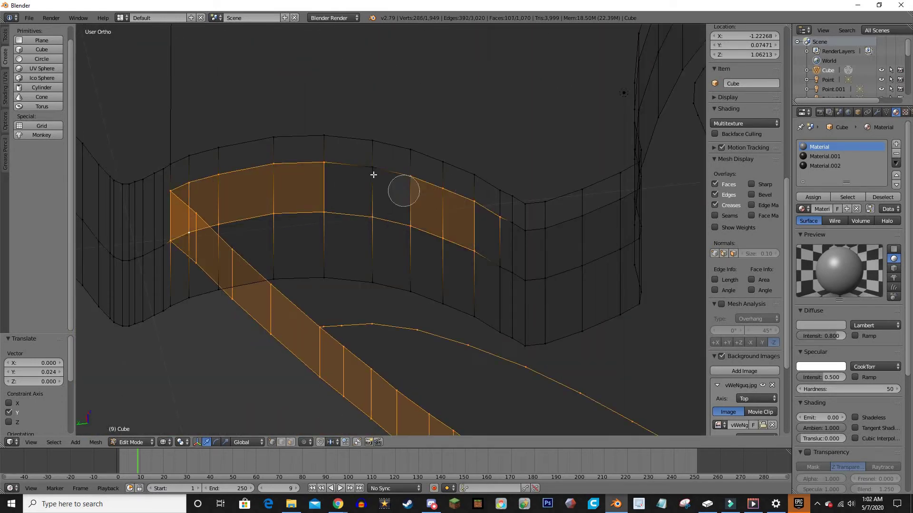
- Select the remaining blade faces and separate them into their own object, Cube.001
{"action": "mouse_move", "coordinate": [603, 211]}
{"action": "middle_mouse_down"}
{"action": "mouse_move", "coordinate": [530, 260]}
{"action": "mouse_move", "coordinate": [584, 220]}
{"action": "mouse_move", "coordinate": [428, 246]}
{"action": "mouse_move", "coordinate": [528, 271]}
{"action": "mouse_move", "coordinate": [498, 283]}
{"action": "middle_mouse_up"}
{"action": "left_click", "coordinate": [428, 246], "text": "shift"}
{"action": "mouse_move", "coordinate": [436, 337]}
{"action": "middle_mouse_down"}
{"action": "mouse_move", "coordinate": [258, 230]}
{"action": "mouse_move", "coordinate": [343, 241]}
{"action": "mouse_move", "coordinate": [397, 275]}
{"action": "mouse_move", "coordinate": [184, 313]}
{"action": "mouse_move", "coordinate": [256, 228]}
{"action": "mouse_move", "coordinate": [350, 158]}
{"action": "mouse_move", "coordinate": [285, 200]}
{"action": "mouse_move", "coordinate": [271, 193]}
{"action": "mouse_move", "coordinate": [234, 96]}
{"action": "mouse_move", "coordinate": [233, 255]}
{"action": "middle_mouse_up"}
{"action": "left_click", "coordinate": [398, 275], "text": "shift"}
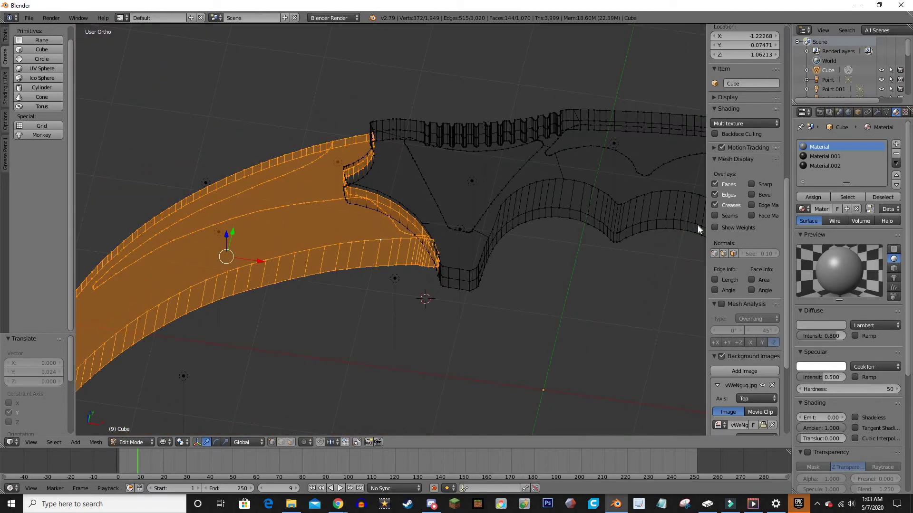
{"action": "key", "text": "Tab"}
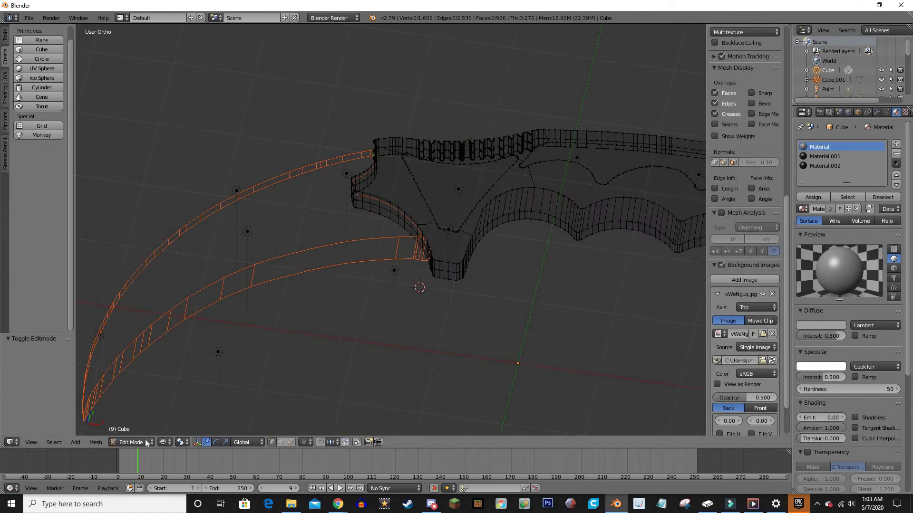
- Open the Add Modifier list for the remaining knife mesh
{"action": "middle_click_drag", "start_coordinate": [281, 310], "coordinate": [428, 237]}
{"action": "left_click", "coordinate": [876, 112]}
{"action": "left_click", "coordinate": [837, 145]}
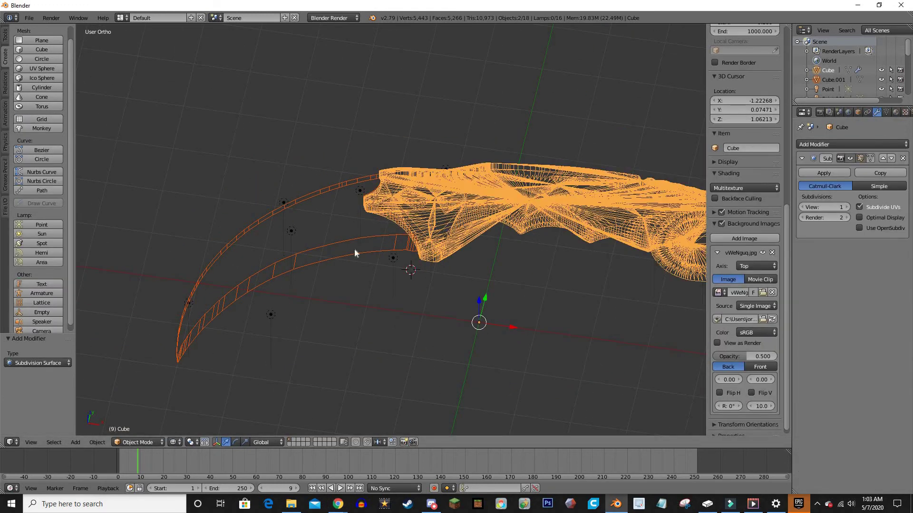
- Select the blade and give it a Subdivision Surface modifier
{"action": "right_click", "coordinate": [241, 293]}
{"action": "key", "text": "z"}
{"action": "left_click", "coordinate": [837, 145]}
{"action": "left_click", "coordinate": [731, 303]}
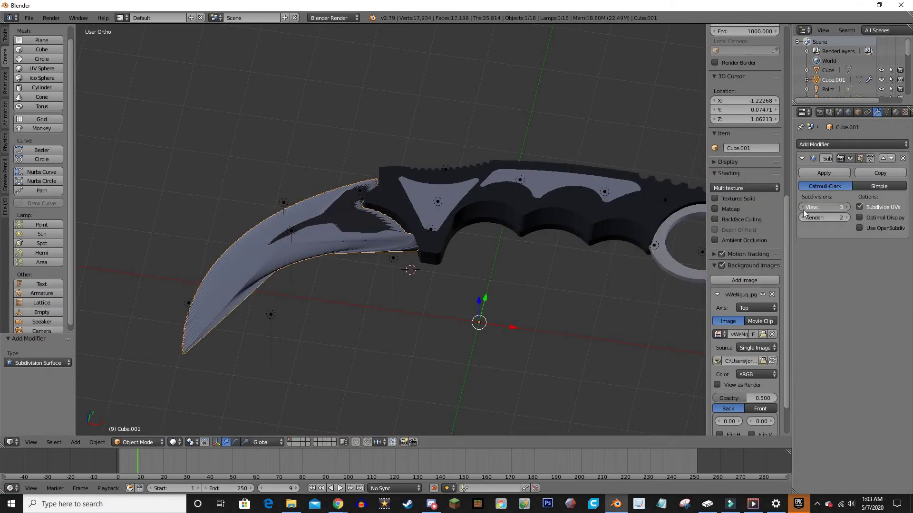
- Select the handle and lower its viewport subdivision to zero
{"action": "right_click", "coordinate": [548, 205]}
{"action": "middle_click_drag", "start_coordinate": [548, 206], "coordinate": [618, 181]}
{"action": "left_click", "coordinate": [851, 145]}
{"action": "left_click", "coordinate": [713, 290]}
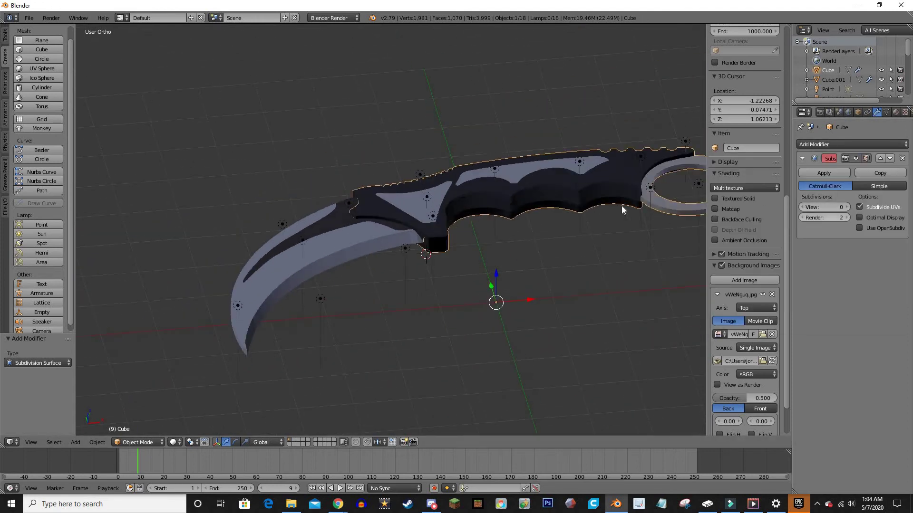
{"action": "scroll", "coordinate": [622, 209], "scroll_direction": "up", "scroll_amount": 3}
- In the handle's Edit Mode, brush-select the first faces of the finger ring in wireframe view
{"action": "key", "text": "Tab"}
{"action": "scroll", "coordinate": [594, 214], "scroll_direction": "up", "scroll_amount": 3}
{"action": "key", "text": "c"}
{"action": "key", "text": "z"}
{"action": "mouse_move", "coordinate": [475, 294]}
{"action": "left_mouse_down"}
{"action": "mouse_move", "coordinate": [554, 230]}
{"action": "mouse_move", "coordinate": [326, 301]}
{"action": "left_mouse_up"}
{"action": "key", "text": "Escape"}
{"action": "key", "text": "z"}
{"action": "scroll", "coordinate": [326, 302], "scroll_direction": "up", "scroll_amount": 4}
{"action": "mouse_move", "coordinate": [326, 302]}
{"action": "middle_mouse_down"}
{"action": "mouse_move", "coordinate": [351, 321]}
{"action": "mouse_move", "coordinate": [381, 244]}
{"action": "middle_mouse_up"}
{"action": "key", "text": "z"}
{"action": "middle_click_drag", "start_coordinate": [230, 295], "coordinate": [469, 260]}
- Brush-select the remaining faces around the finger ring
{"action": "key", "text": "c"}
{"action": "left_click_drag", "start_coordinate": [304, 266], "coordinate": [319, 251]}
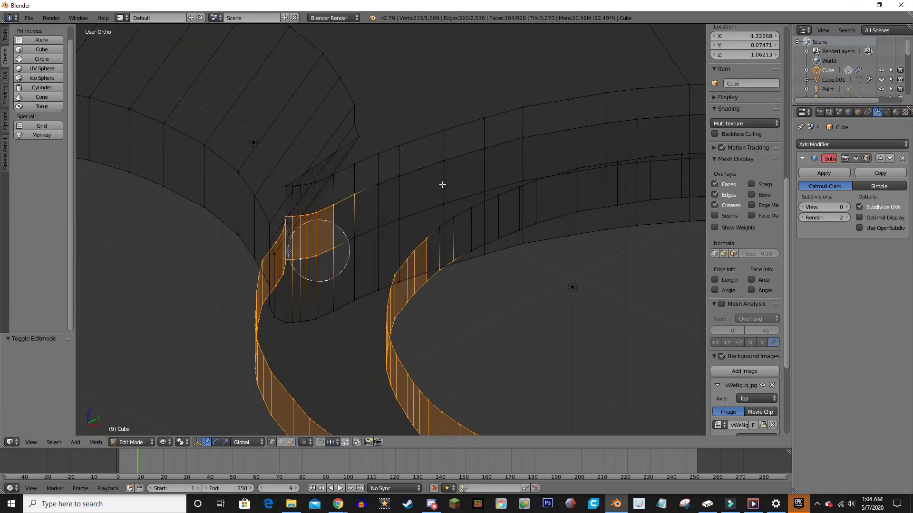
{"action": "scroll", "coordinate": [442, 185], "scroll_direction": "down", "scroll_amount": 3}
{"action": "middle_click_drag", "start_coordinate": [342, 157], "coordinate": [516, 228]}
{"action": "left_click_drag", "start_coordinate": [515, 228], "coordinate": [537, 247]}
{"action": "scroll", "coordinate": [316, 219], "scroll_direction": "up", "scroll_amount": 4}
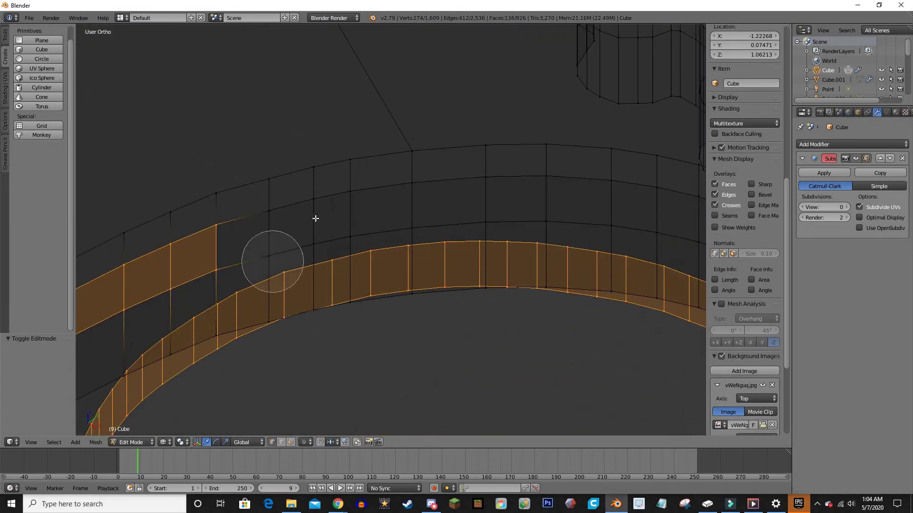
{"action": "mouse_move", "coordinate": [315, 218]}
{"action": "middle_mouse_down"}
{"action": "mouse_move", "coordinate": [581, 117]}
{"action": "mouse_move", "coordinate": [322, 248]}
{"action": "mouse_move", "coordinate": [408, 184]}
{"action": "middle_mouse_up"}
{"action": "left_click_drag", "start_coordinate": [585, 335], "coordinate": [506, 227]}
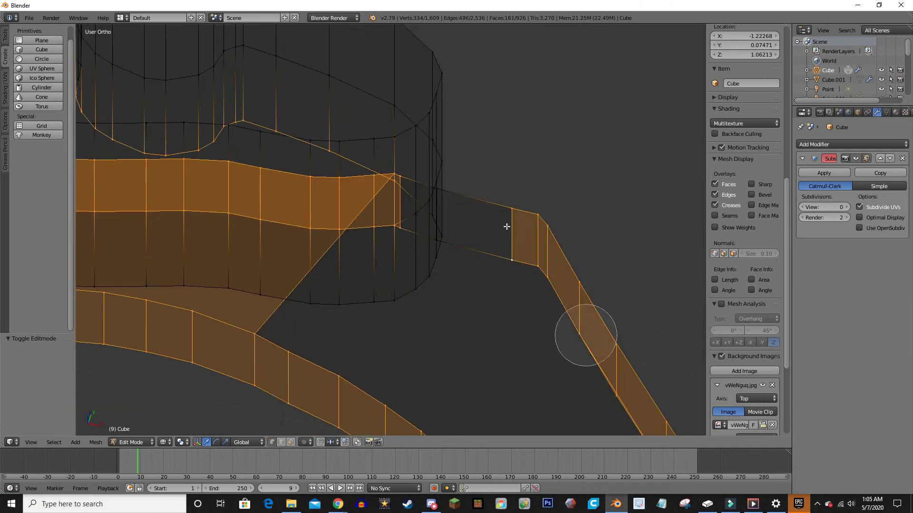
{"action": "scroll", "coordinate": [506, 227], "scroll_direction": "down", "scroll_amount": 5}
{"action": "middle_click_drag", "start_coordinate": [418, 260], "coordinate": [525, 282]}
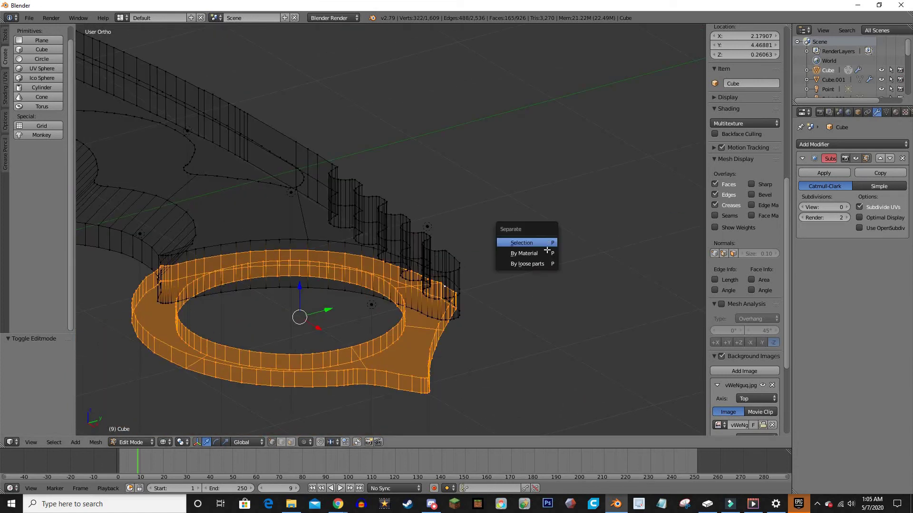
- Separate the selected ring into Cube.002 and return to object mode in rendered shading
{"action": "left_click", "coordinate": [547, 244]}
{"action": "key", "text": "Tab"}
{"action": "middle_click_drag", "start_coordinate": [162, 396], "coordinate": [180, 353]}
{"action": "key", "text": "z"}
{"action": "left_click", "coordinate": [833, 89]}
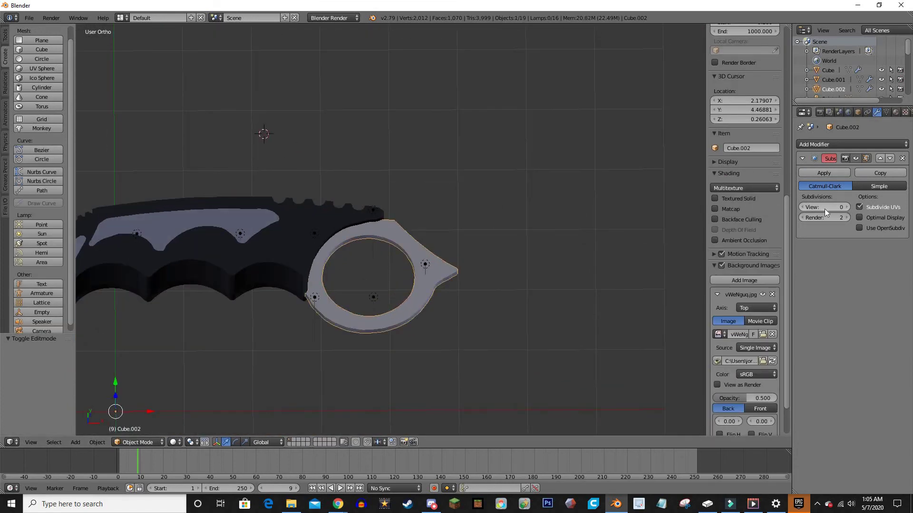
{"action": "scroll", "coordinate": [321, 297], "scroll_direction": "down", "scroll_amount": 3}
{"action": "middle_click_drag", "start_coordinate": [321, 297], "coordinate": [540, 206]}
{"action": "scroll", "coordinate": [546, 190], "scroll_direction": "up", "scroll_amount": 3}
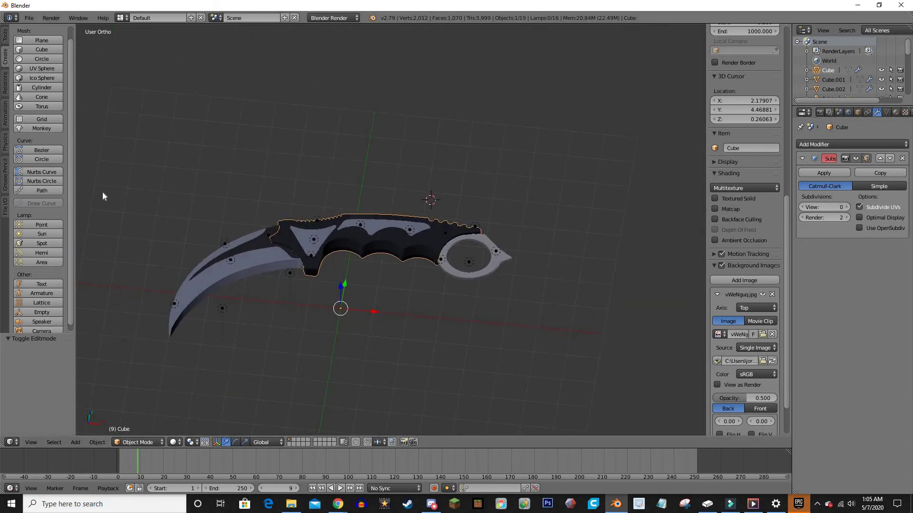
{"action": "left_click", "coordinate": [184, 379]}
- Put the handle into Edit Mode with the viewport back in solid shading
{"action": "scroll", "coordinate": [230, 350], "scroll_direction": "up", "scroll_amount": 5}
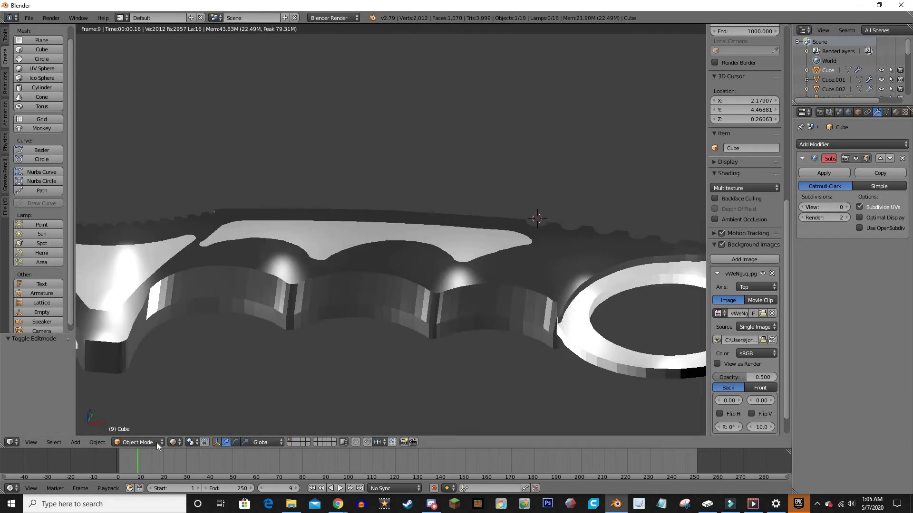
{"action": "left_click", "coordinate": [173, 442]}
{"action": "left_click", "coordinate": [180, 408]}
{"action": "key", "text": "Tab"}
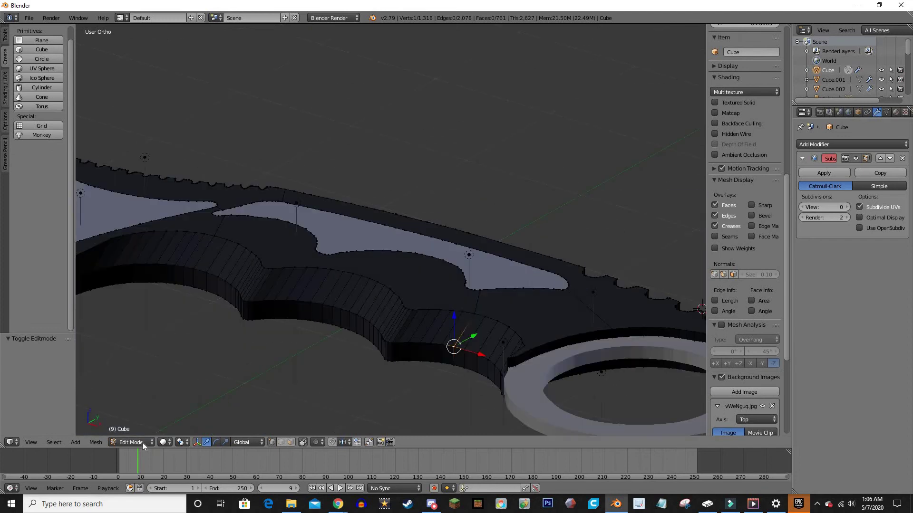
{"action": "left_click", "coordinate": [183, 380]}
{"action": "scroll", "coordinate": [373, 351], "scroll_direction": "up", "scroll_amount": 4}
{"action": "left_click", "coordinate": [132, 443]}
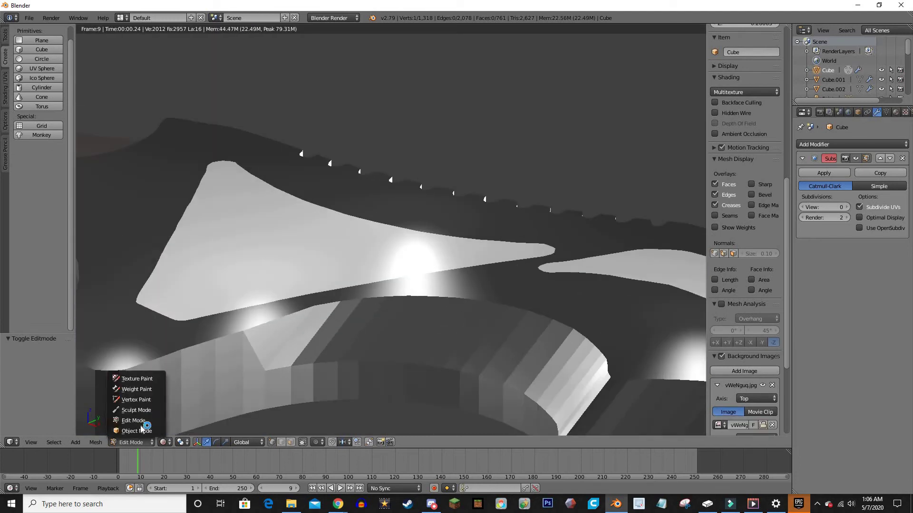
{"action": "left_click", "coordinate": [167, 442]}
{"action": "left_click", "coordinate": [180, 409]}
- Assign Material.002 to a small patch of faces on the handle's side
{"action": "left_click", "coordinate": [303, 343], "text": "ctrl"}
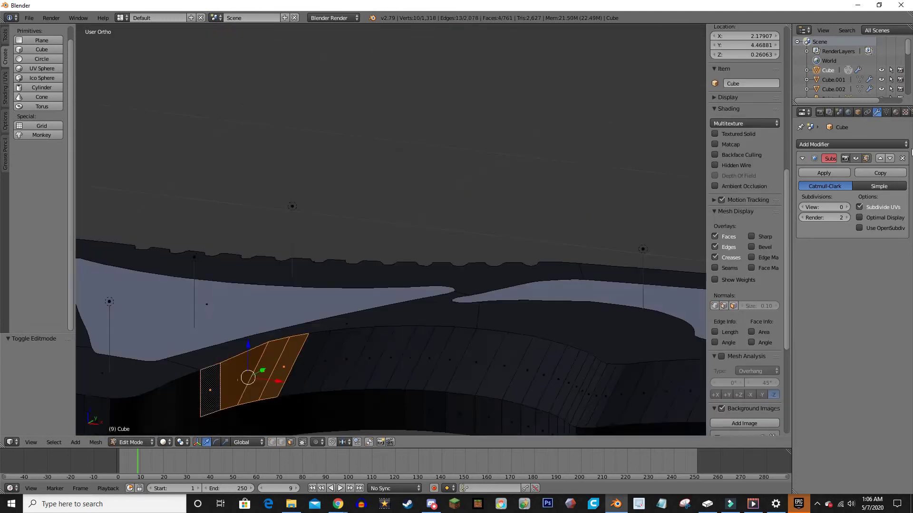
{"action": "left_click", "coordinate": [895, 112]}
{"action": "left_click", "coordinate": [813, 197]}
{"action": "left_click", "coordinate": [163, 442]}
{"action": "left_click", "coordinate": [183, 374]}
{"action": "key", "text": "shift+z"}
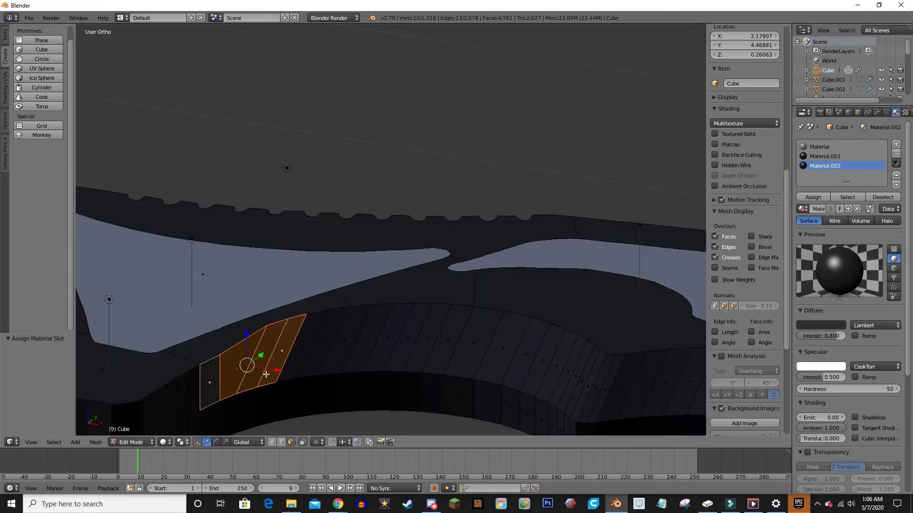
- Compare the rendered preview in Cycles Render, then revert to Blender Render
{"action": "left_click", "coordinate": [183, 378]}
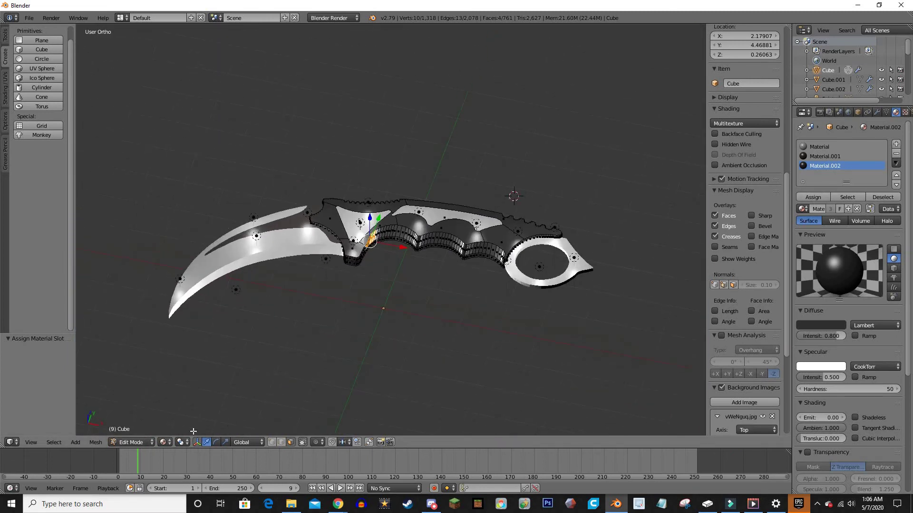
{"action": "left_click", "coordinate": [163, 442]}
{"action": "left_click", "coordinate": [190, 378]}
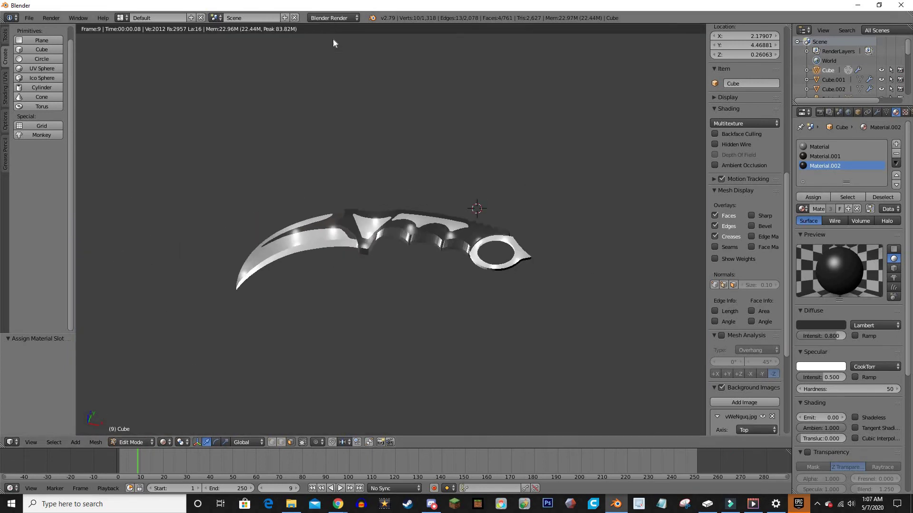
{"action": "left_click", "coordinate": [333, 18]}
{"action": "left_click", "coordinate": [333, 47]}
{"action": "middle_click_drag", "start_coordinate": [284, 261], "coordinate": [398, 153]}
{"action": "left_click", "coordinate": [333, 17]}
{"action": "left_click", "coordinate": [333, 29]}
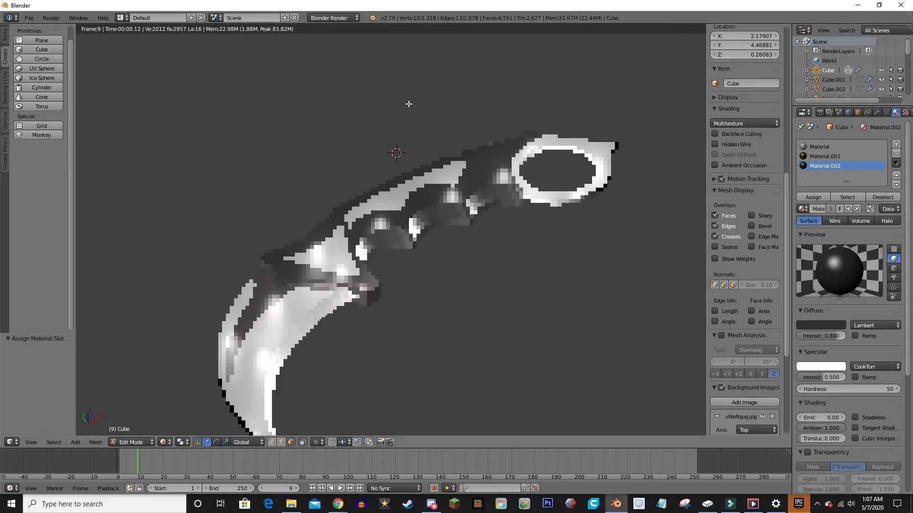
- Return to object mode and preview the whole knife in rendered shading
{"action": "mouse_move", "coordinate": [407, 102]}
{"action": "middle_mouse_down"}
{"action": "mouse_move", "coordinate": [490, 147]}
{"action": "mouse_move", "coordinate": [505, 186]}
{"action": "mouse_move", "coordinate": [494, 97]}
{"action": "middle_mouse_up"}
{"action": "scroll", "coordinate": [495, 97], "scroll_direction": "up", "scroll_amount": 5}
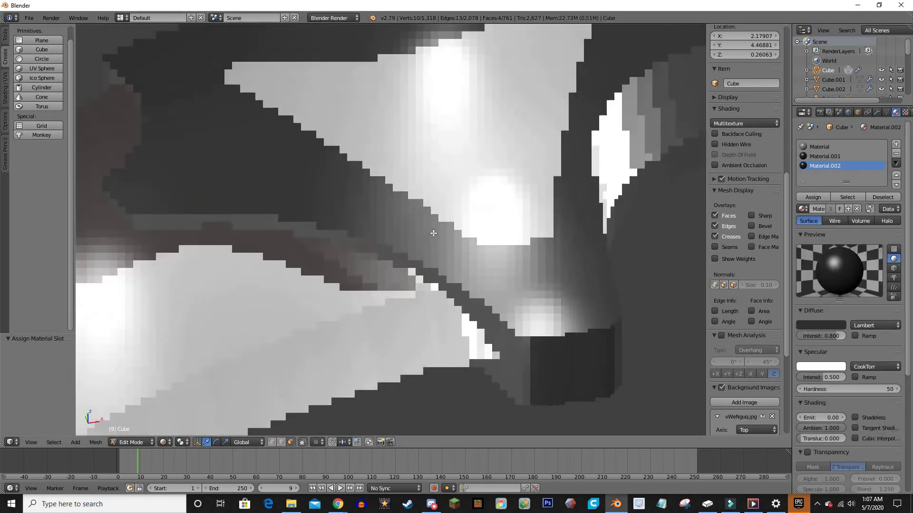
{"action": "scroll", "coordinate": [580, 102], "scroll_direction": "down", "scroll_amount": 5}
{"action": "scroll", "coordinate": [360, 222], "scroll_direction": "up", "scroll_amount": 2}
{"action": "scroll", "coordinate": [362, 221], "scroll_direction": "up", "scroll_amount": 5}
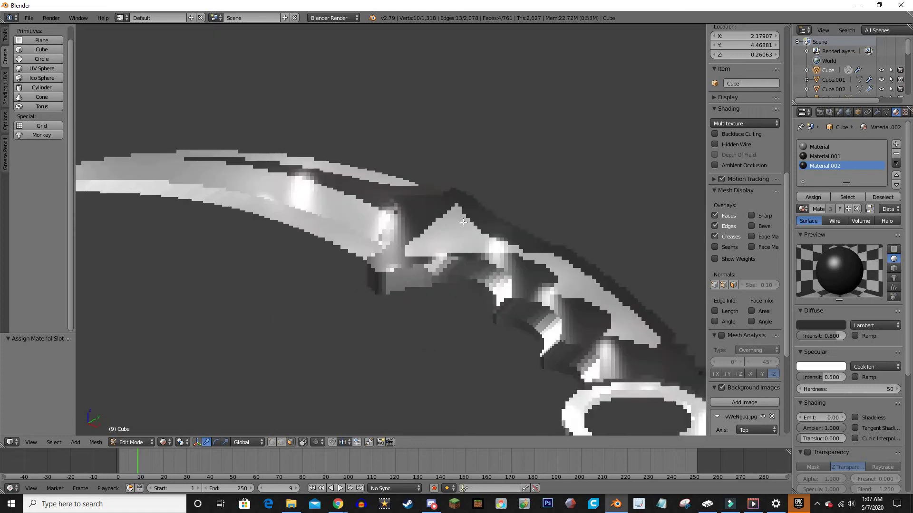
{"action": "scroll", "coordinate": [362, 221], "scroll_direction": "up", "scroll_amount": 5}
{"action": "key", "text": "Tab"}
{"action": "left_click", "coordinate": [141, 442]}
{"action": "mouse_move", "coordinate": [394, 387]}
{"action": "middle_mouse_down"}
{"action": "mouse_move", "coordinate": [428, 332]}
{"action": "mouse_move", "coordinate": [472, 312]}
{"action": "middle_mouse_up"}
{"action": "key", "text": "shift+z"}
- Select the handle and recheck the lit three-part knife in rendered shading
{"action": "right_click", "coordinate": [497, 292]}
{"action": "key", "text": "shift+z"}
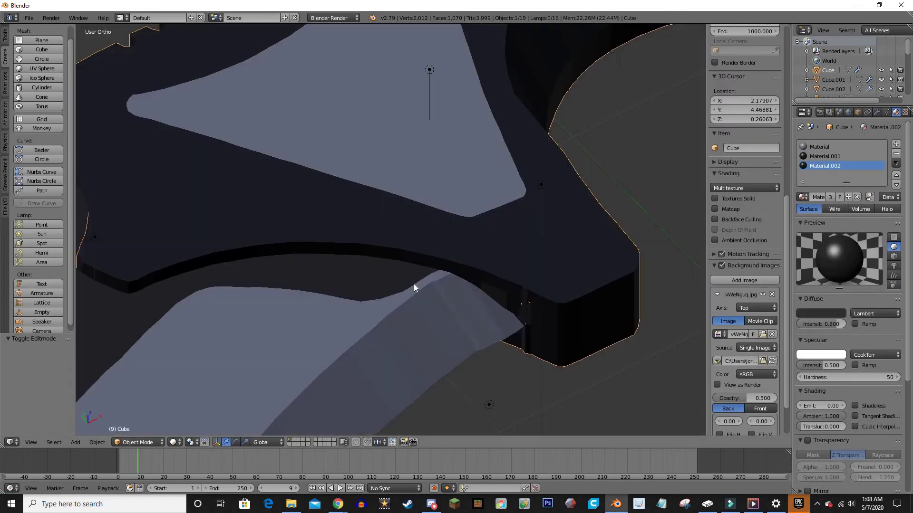
{"action": "scroll", "coordinate": [414, 283], "scroll_direction": "up", "scroll_amount": 3}
{"action": "scroll", "coordinate": [415, 324], "scroll_direction": "down", "scroll_amount": 8}
{"action": "left_click", "coordinate": [140, 442]}
{"action": "left_click", "coordinate": [142, 430]}
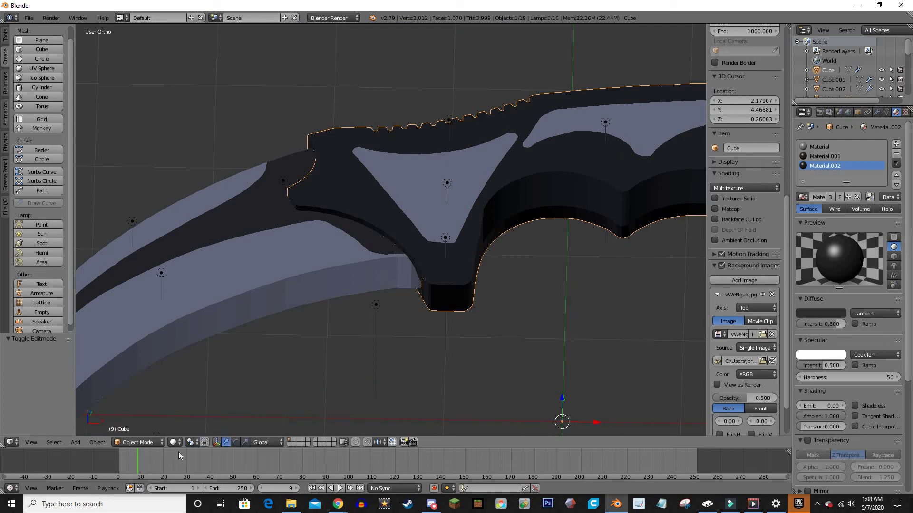
{"action": "key", "text": "shift+z"}
{"action": "scroll", "coordinate": [302, 352], "scroll_direction": "down", "scroll_amount": 5}
{"action": "scroll", "coordinate": [340, 301], "scroll_direction": "down", "scroll_amount": 2}
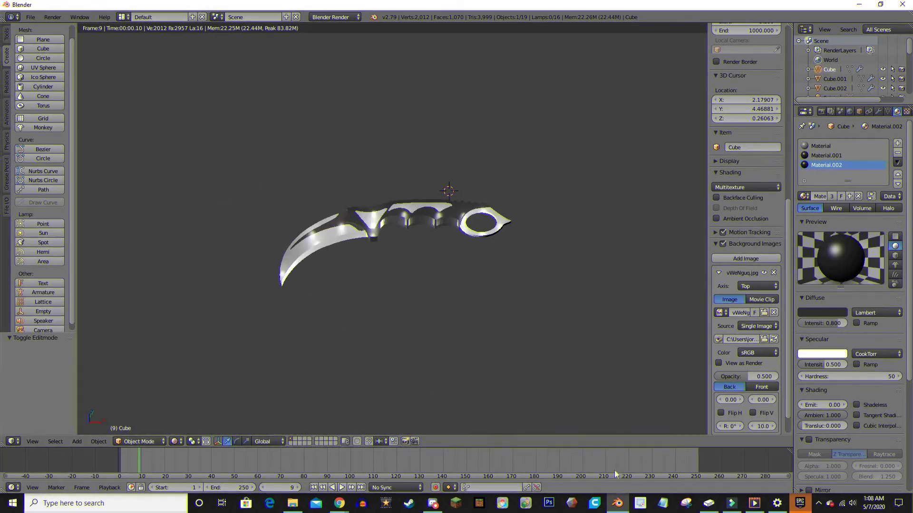